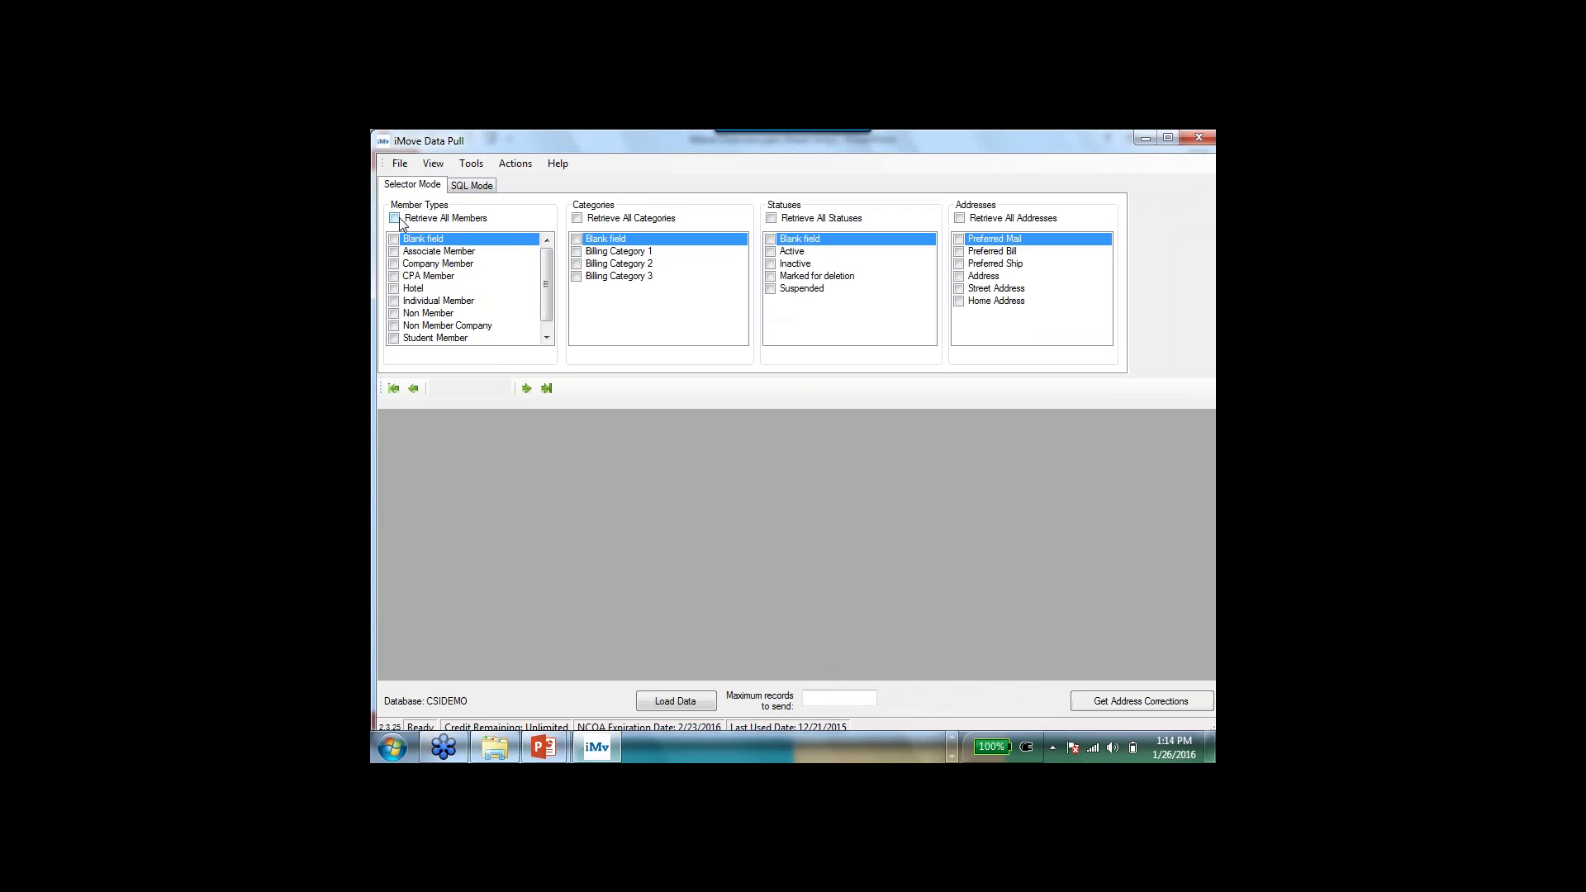
Toggle retrieval of all member types on and off, and examine the SQL Mode query format.
{"action": "left_click", "coordinate": [398, 217]}
{"action": "left_click", "coordinate": [398, 217]}
{"action": "left_click", "coordinate": [481, 189]}
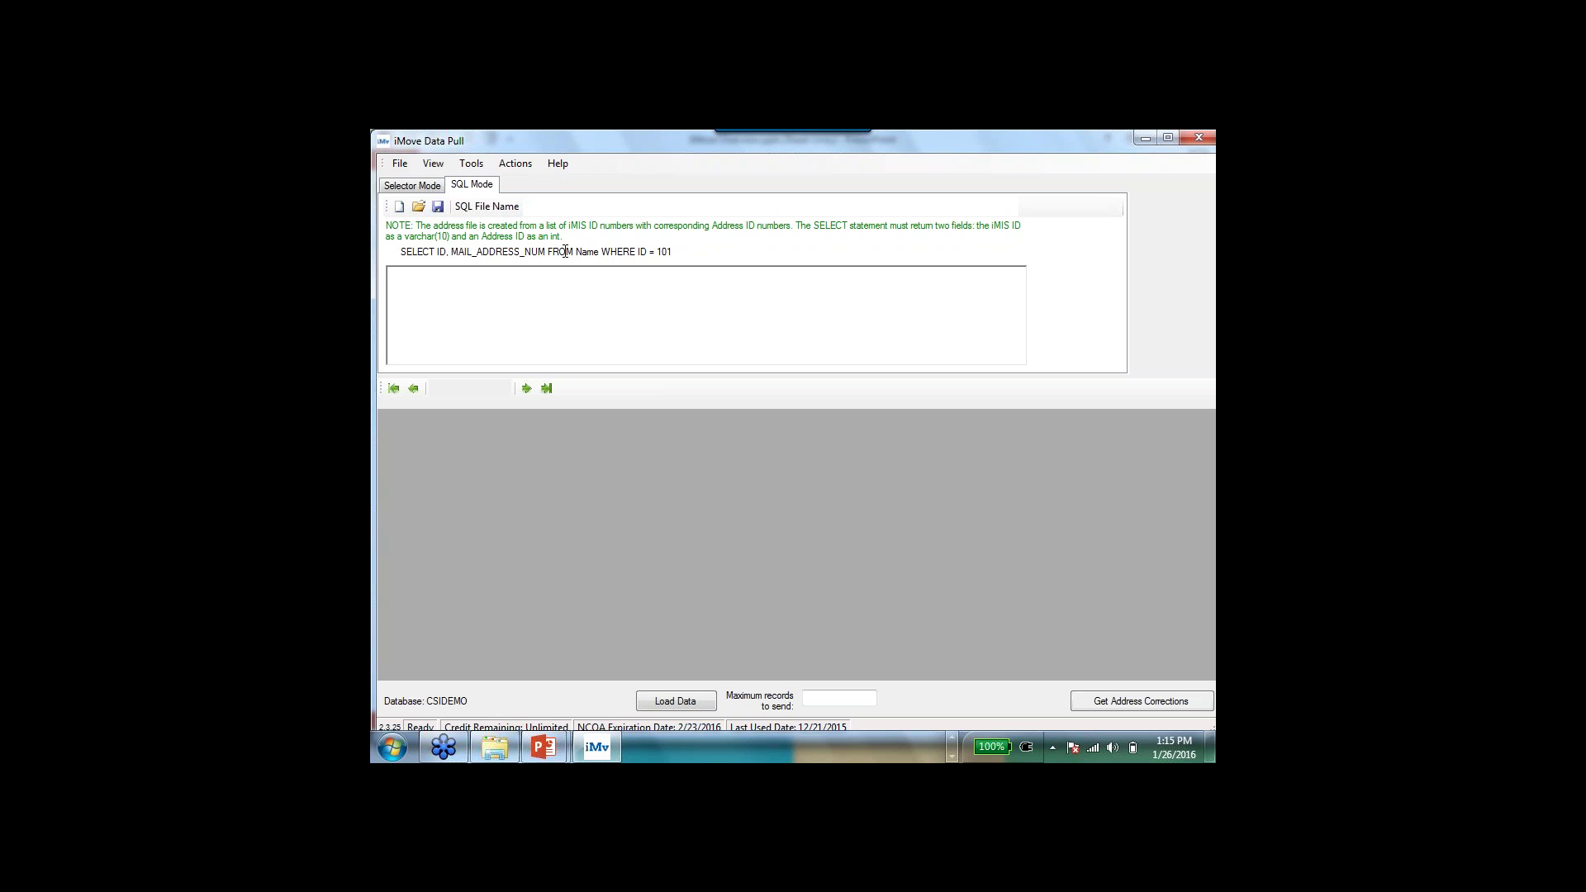
Return to Selector Mode and include all members, categories, statuses and addresses in the retrieval.
{"action": "left_click", "coordinate": [410, 187]}
{"action": "left_click", "coordinate": [400, 219]}
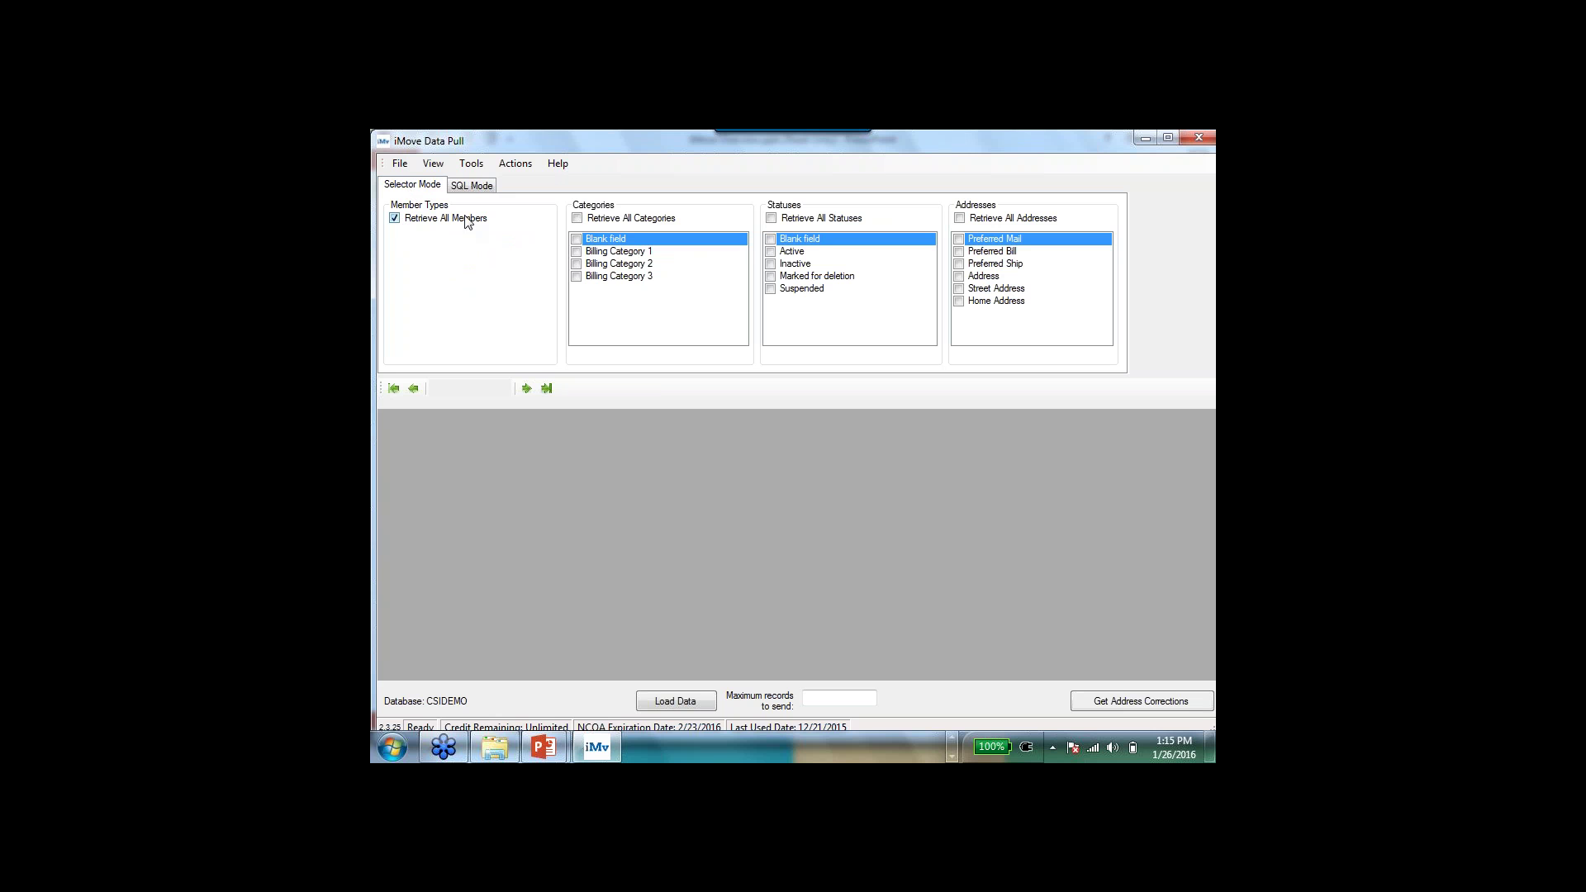
{"action": "left_click", "coordinate": [653, 219]}
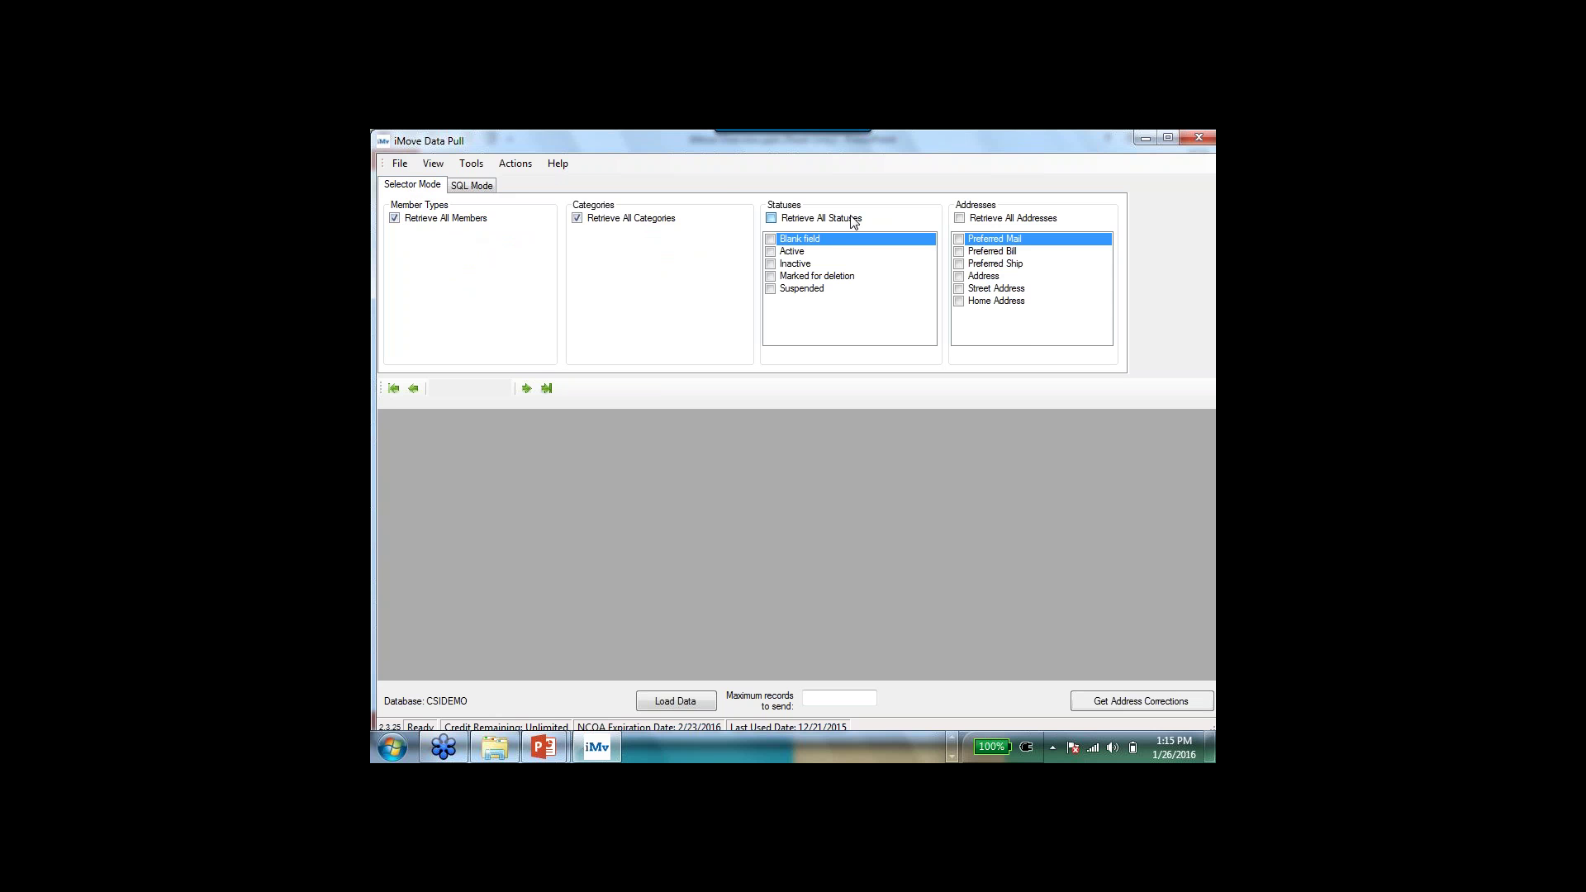
{"action": "left_click", "coordinate": [850, 222]}
{"action": "left_click", "coordinate": [1024, 218]}
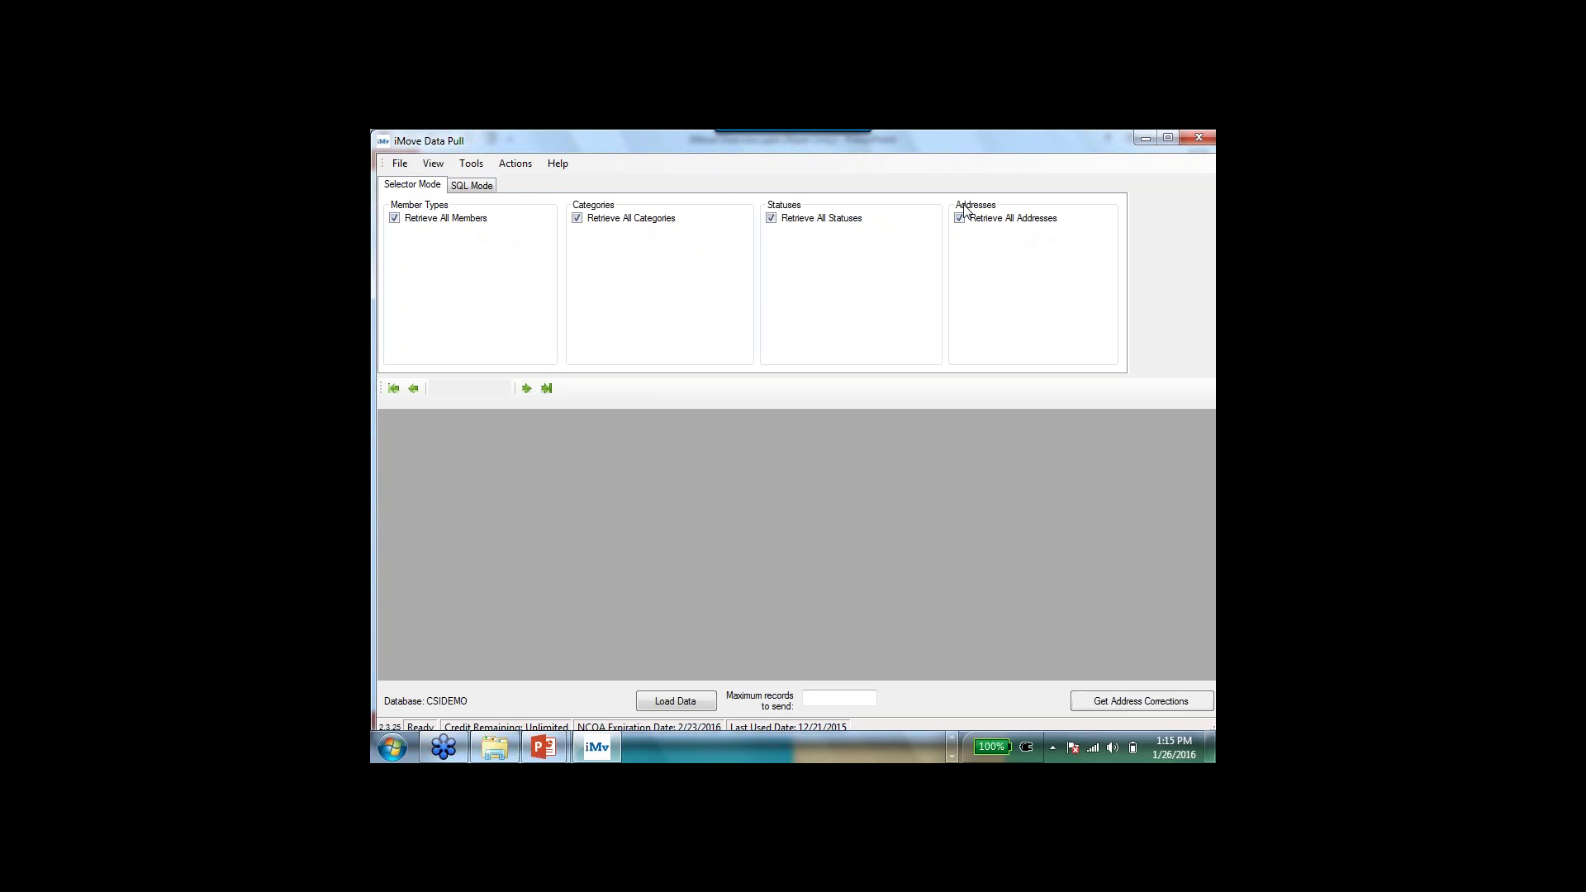
Open the Options dialog and reposition it to view its country, import and bad address settings.
{"action": "left_click", "coordinate": [471, 164]}
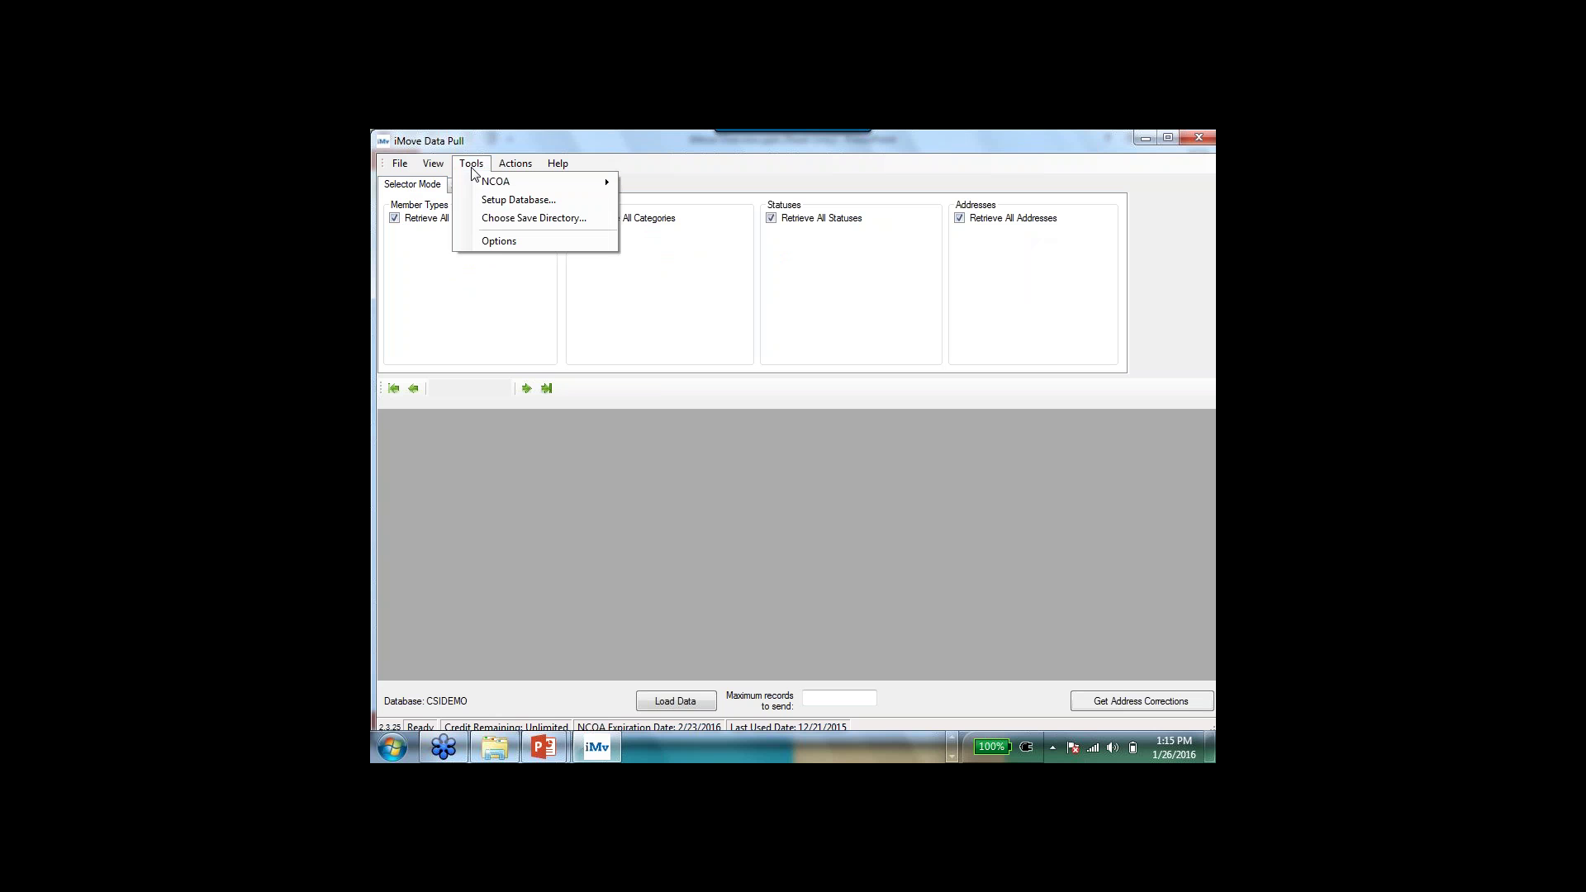
{"action": "left_click", "coordinate": [498, 241]}
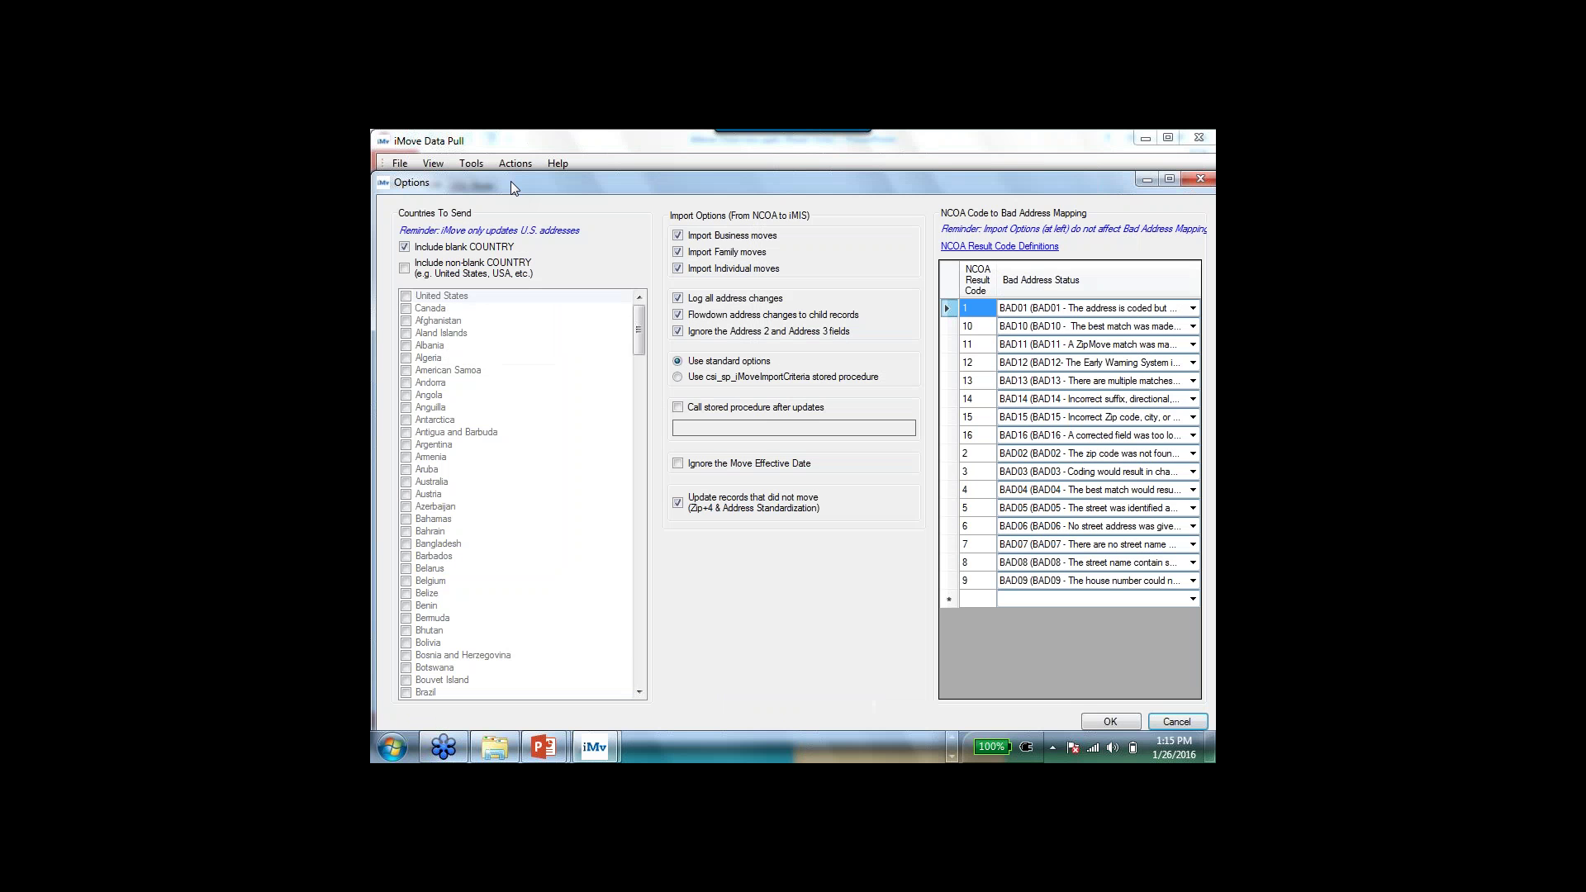
{"action": "left_click_drag", "start_coordinate": [510, 180], "coordinate": [512, 157]}
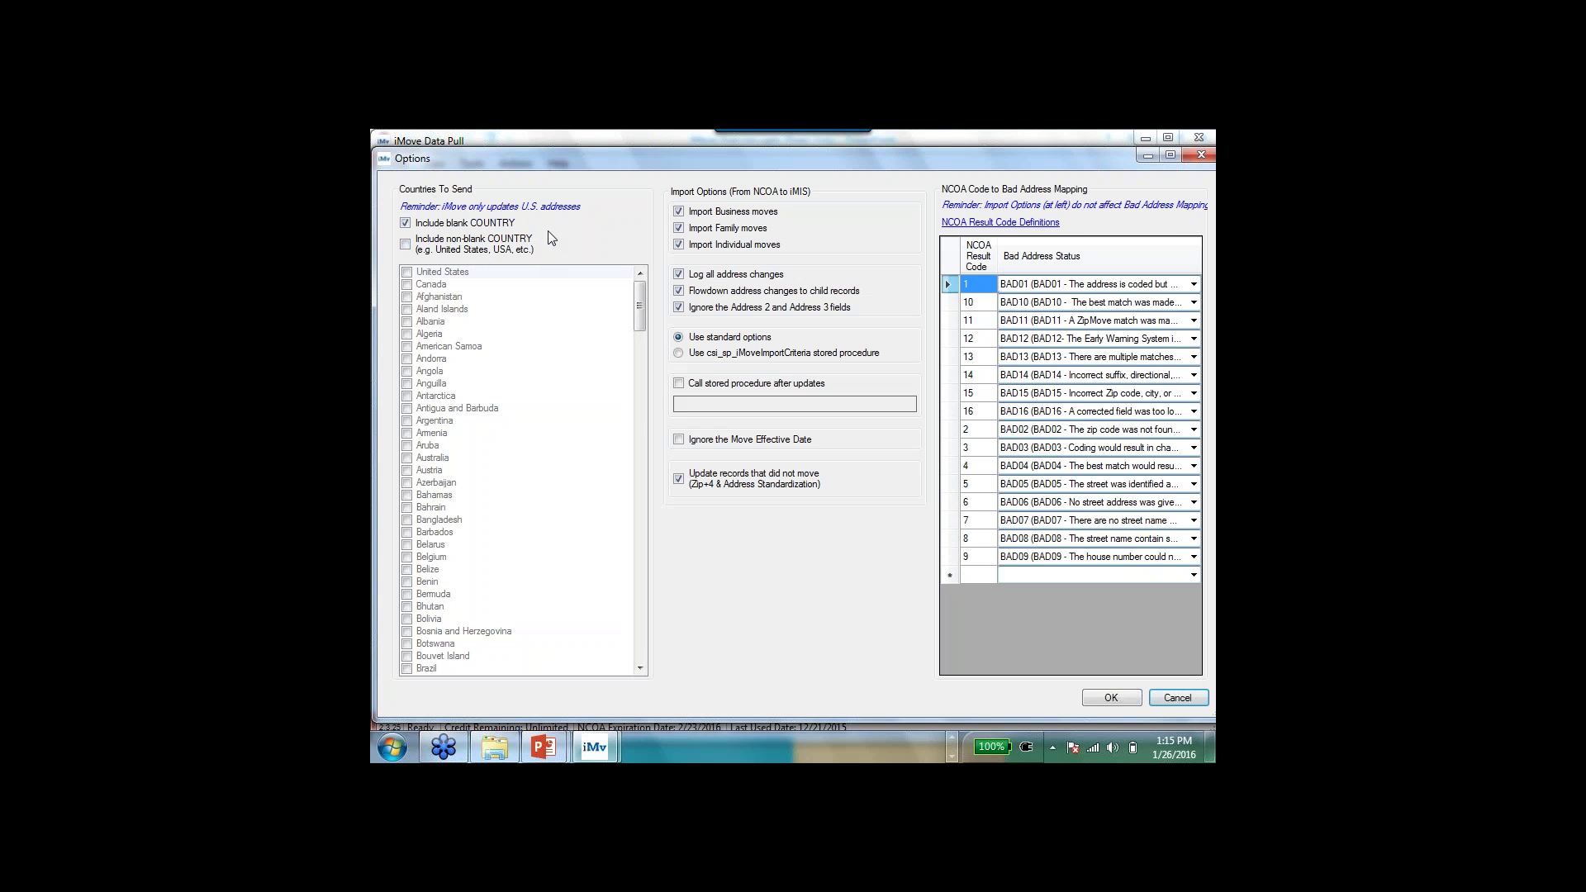
Try including non-blank countries with United States, review the country list, and turn the non-blank option off again.
{"action": "left_click", "coordinate": [406, 246]}
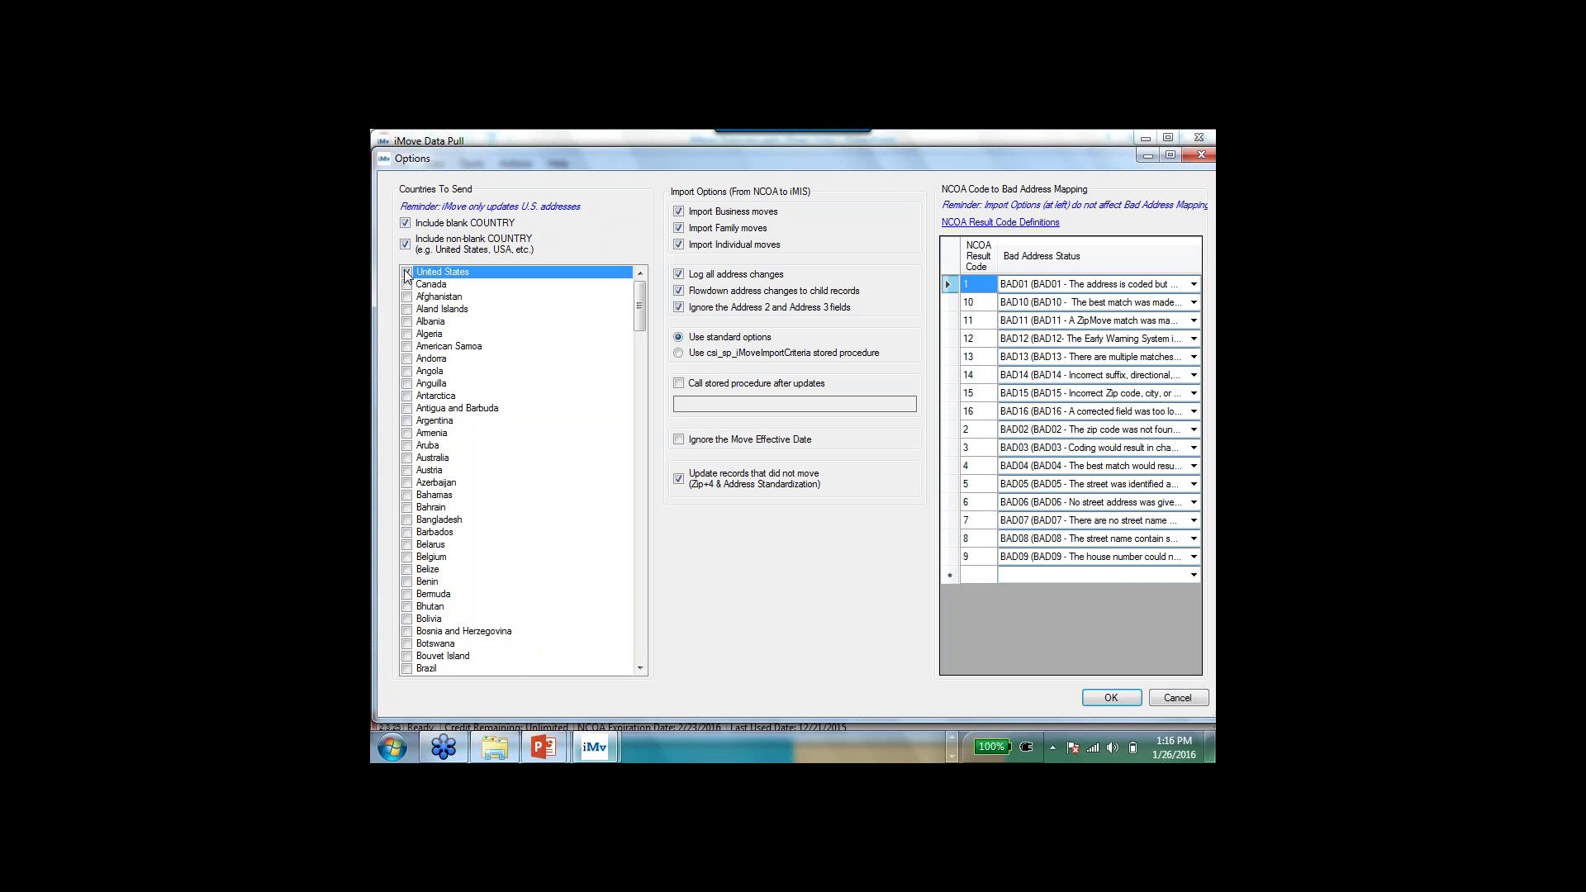
{"action": "scroll", "coordinate": [640, 310], "scroll_direction": "down", "scroll_amount": 1}
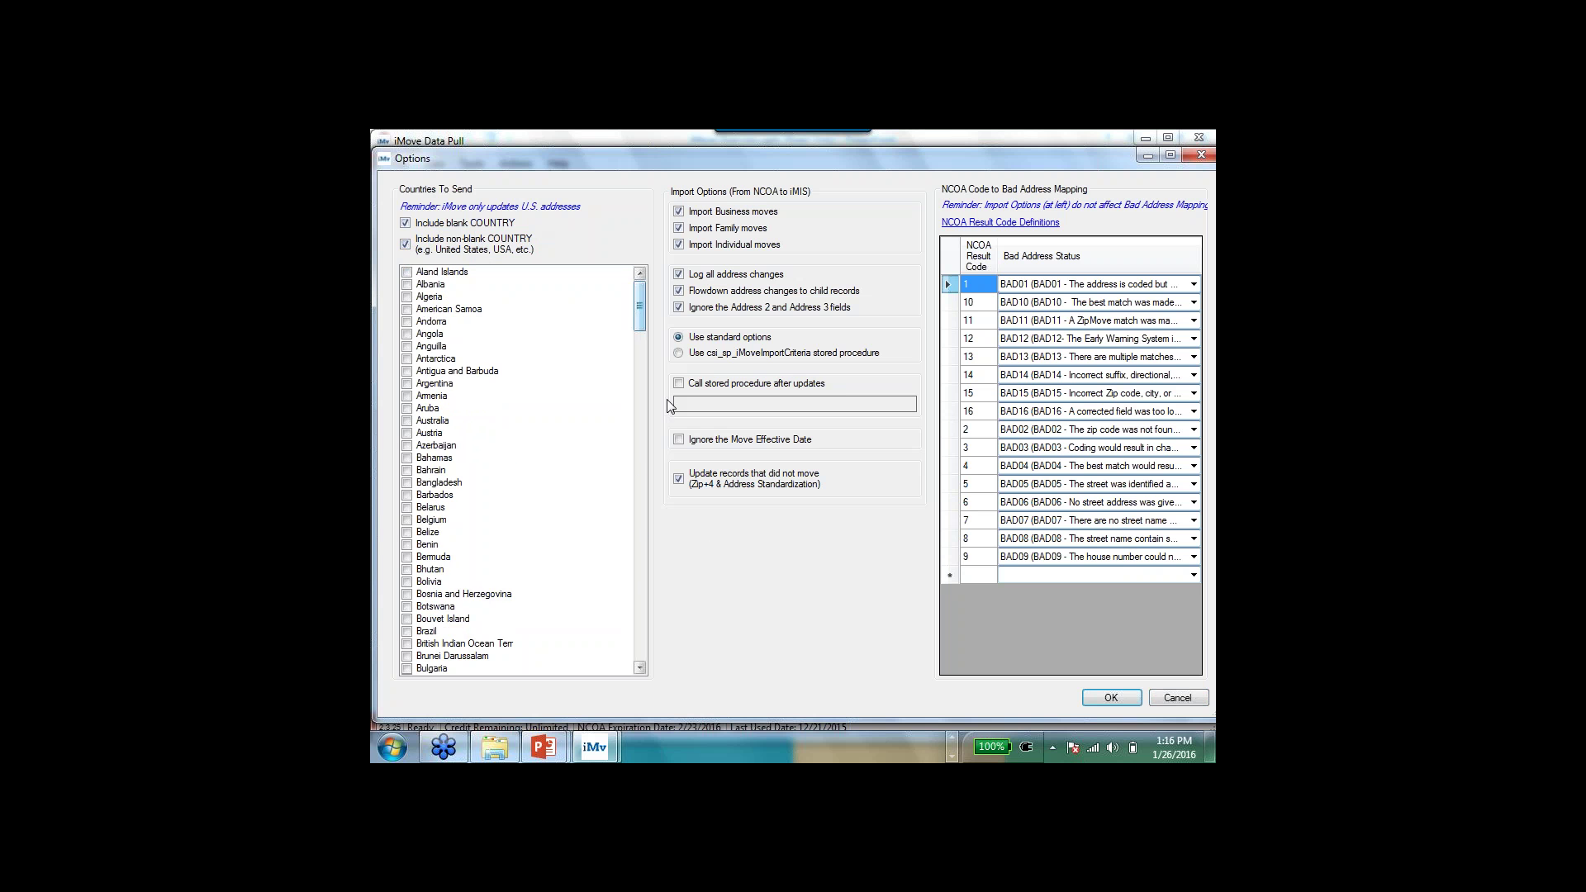
{"action": "scroll", "coordinate": [670, 405], "scroll_direction": "down", "scroll_amount": 20}
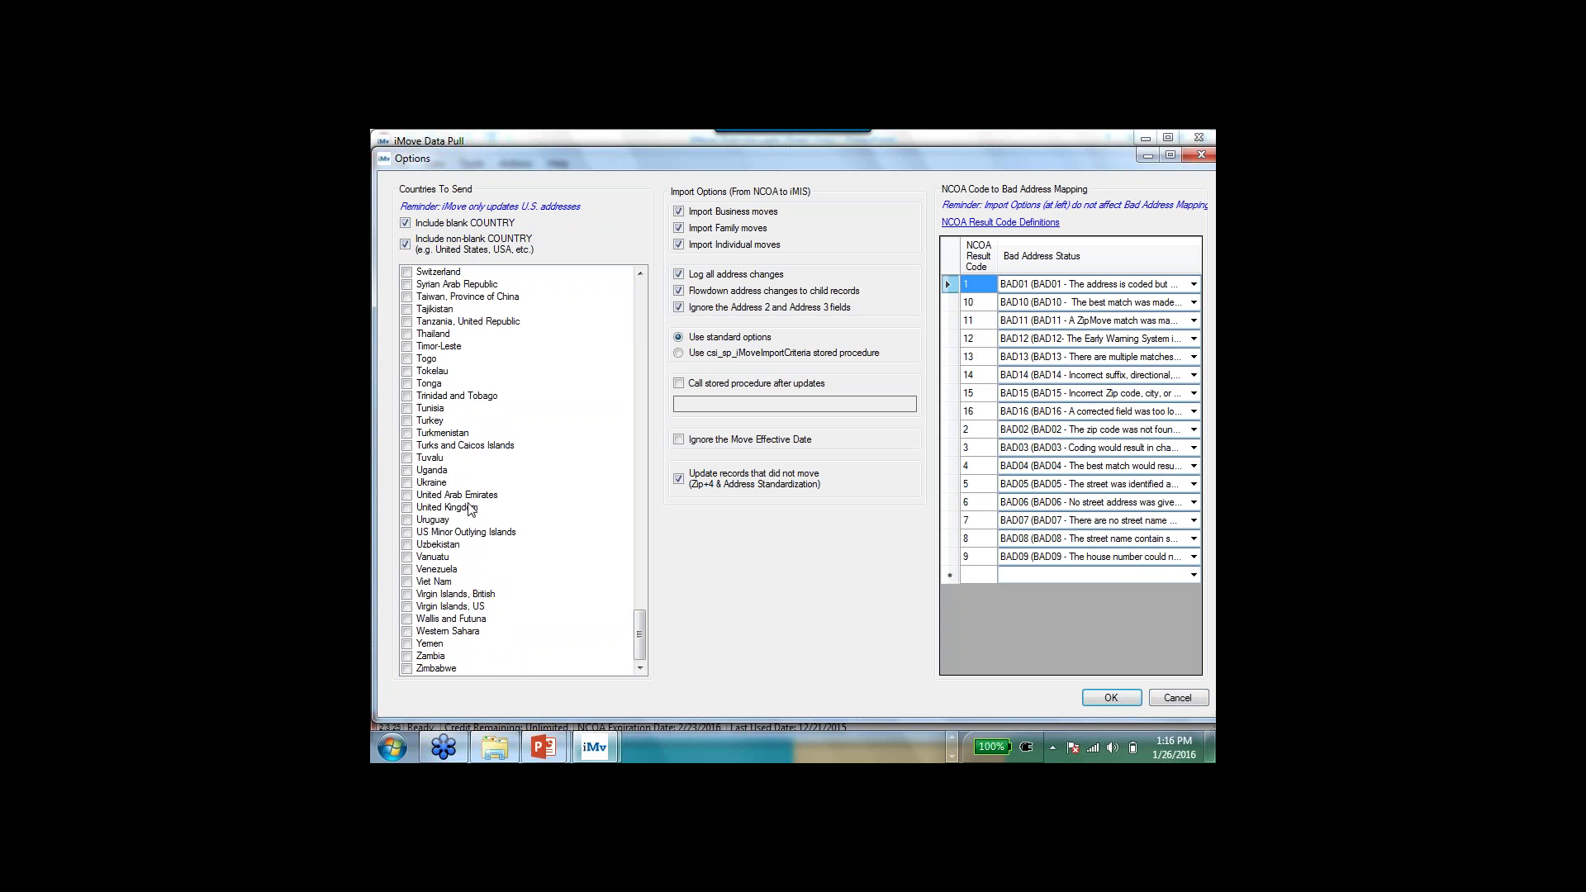
{"action": "scroll", "coordinate": [709, 479], "scroll_direction": "up", "scroll_amount": 20}
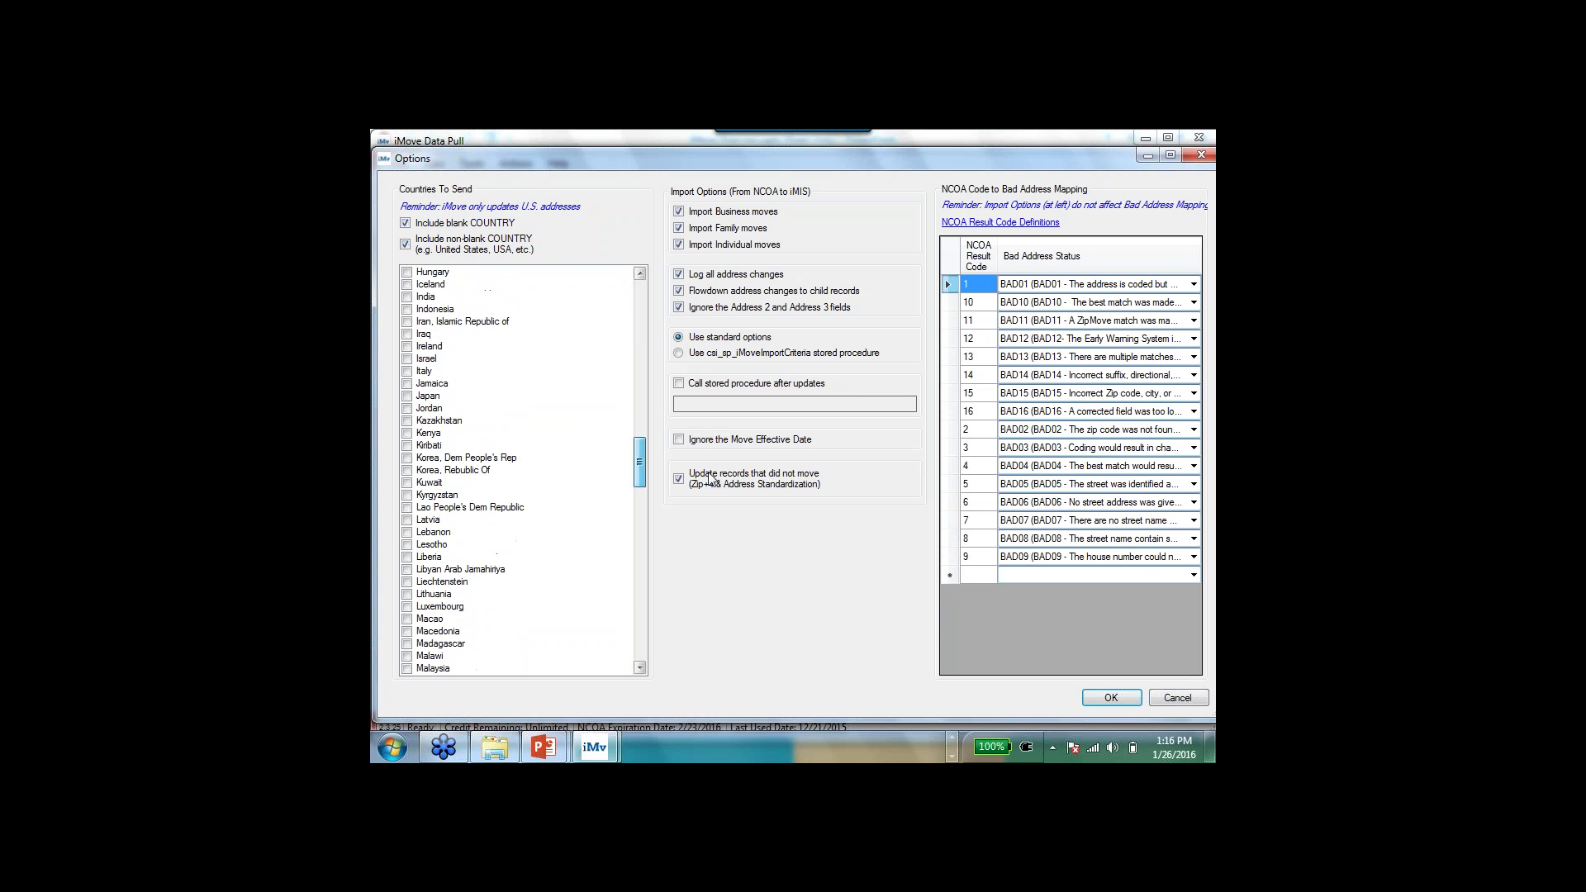
{"action": "scroll", "coordinate": [708, 479], "scroll_direction": "up", "scroll_amount": 20}
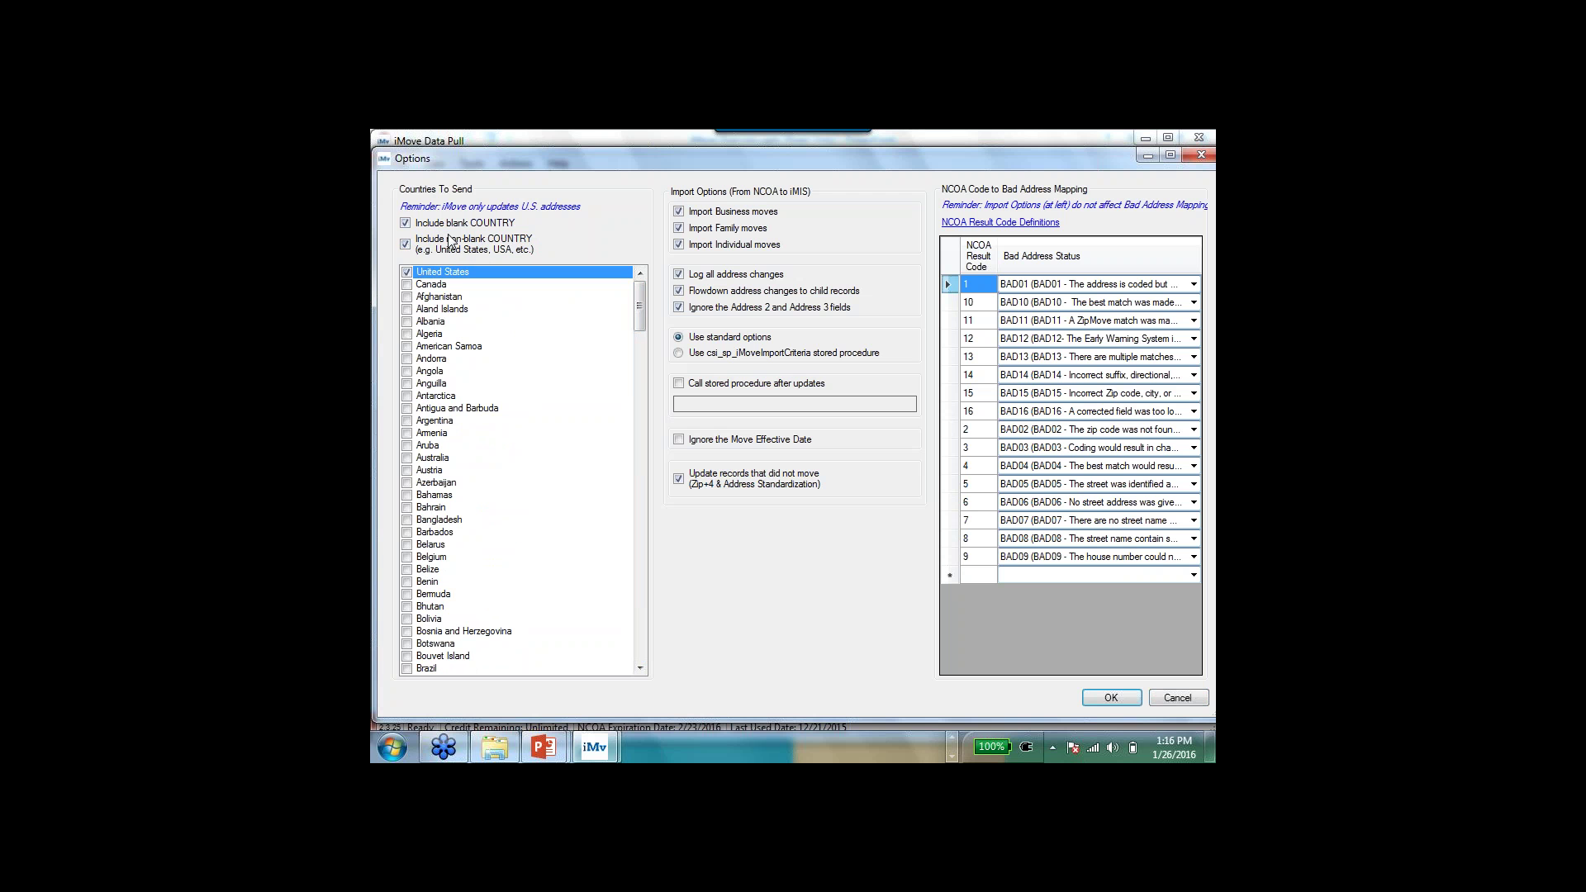
{"action": "left_click", "coordinate": [406, 245]}
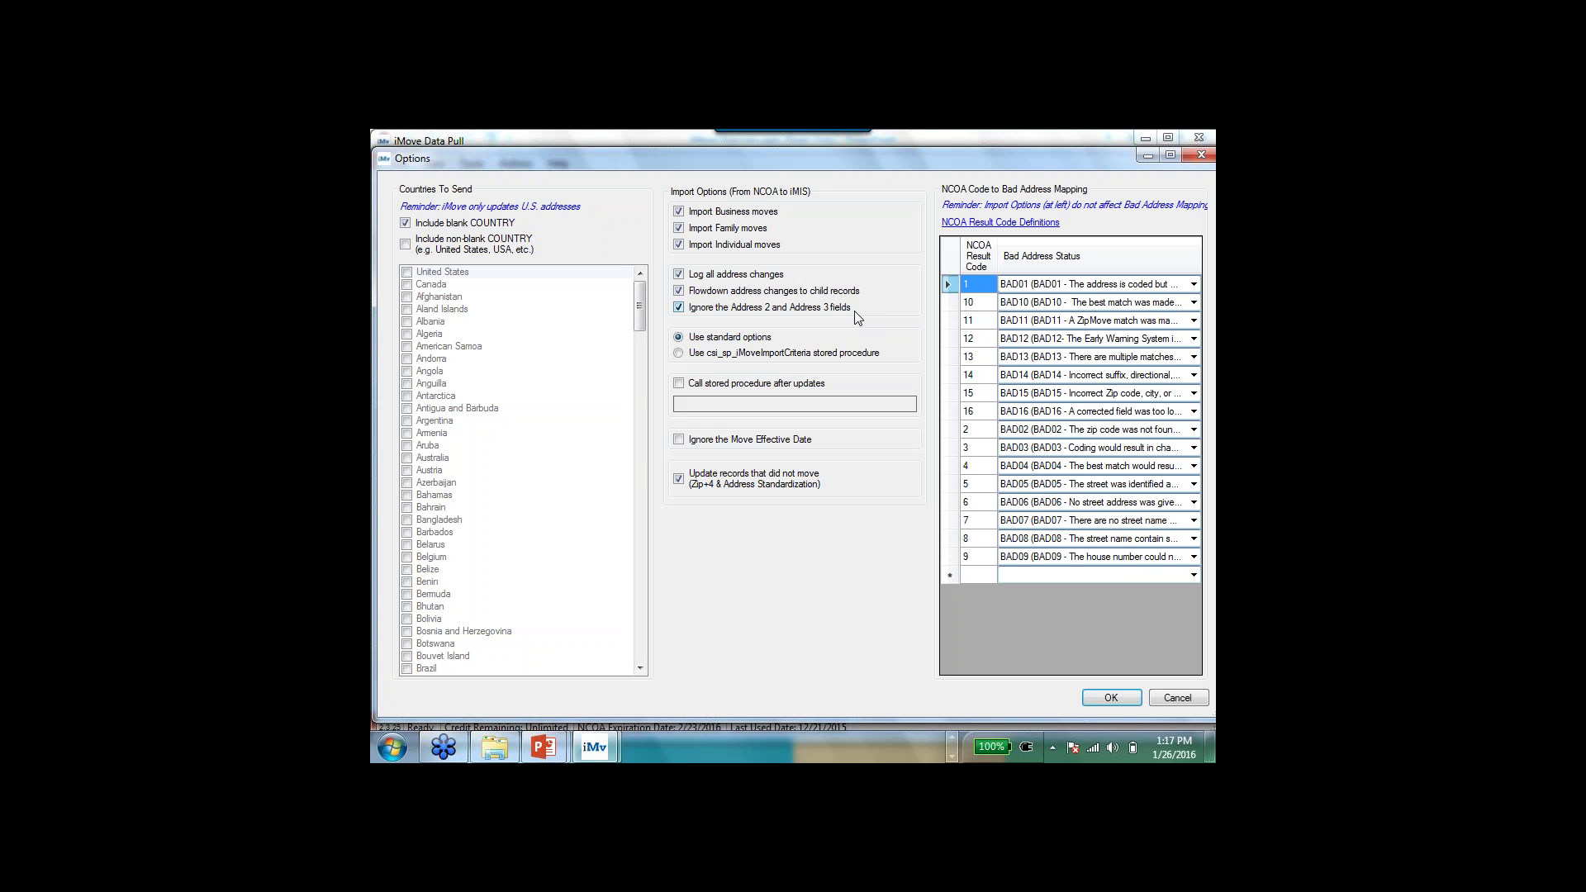
Switch the Ignore the Address 2 and Address 3 fields option off and back on, and bring the bad address mapping into view.
{"action": "left_click", "coordinate": [678, 308]}
{"action": "left_click", "coordinate": [678, 308]}
{"action": "left_click_drag", "start_coordinate": [924, 161], "coordinate": [879, 170]}
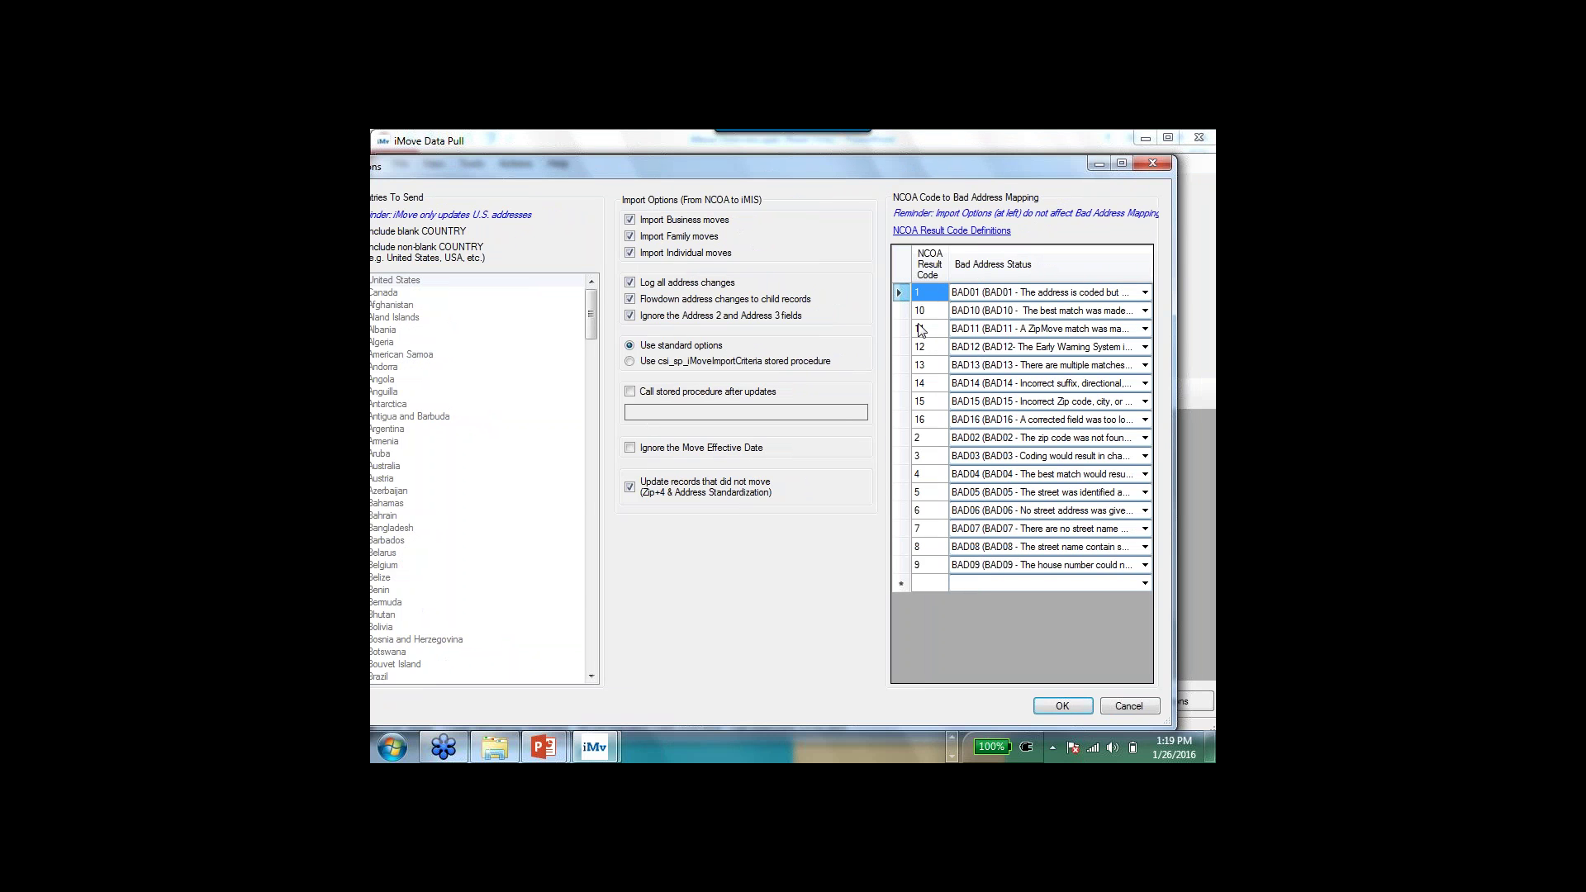
Switch to iMIS and display the BAD_ADDRESS table in the Customers general lookup/validation setup.
{"action": "left_click", "coordinate": [952, 741]}
{"action": "left_click", "coordinate": [920, 746]}
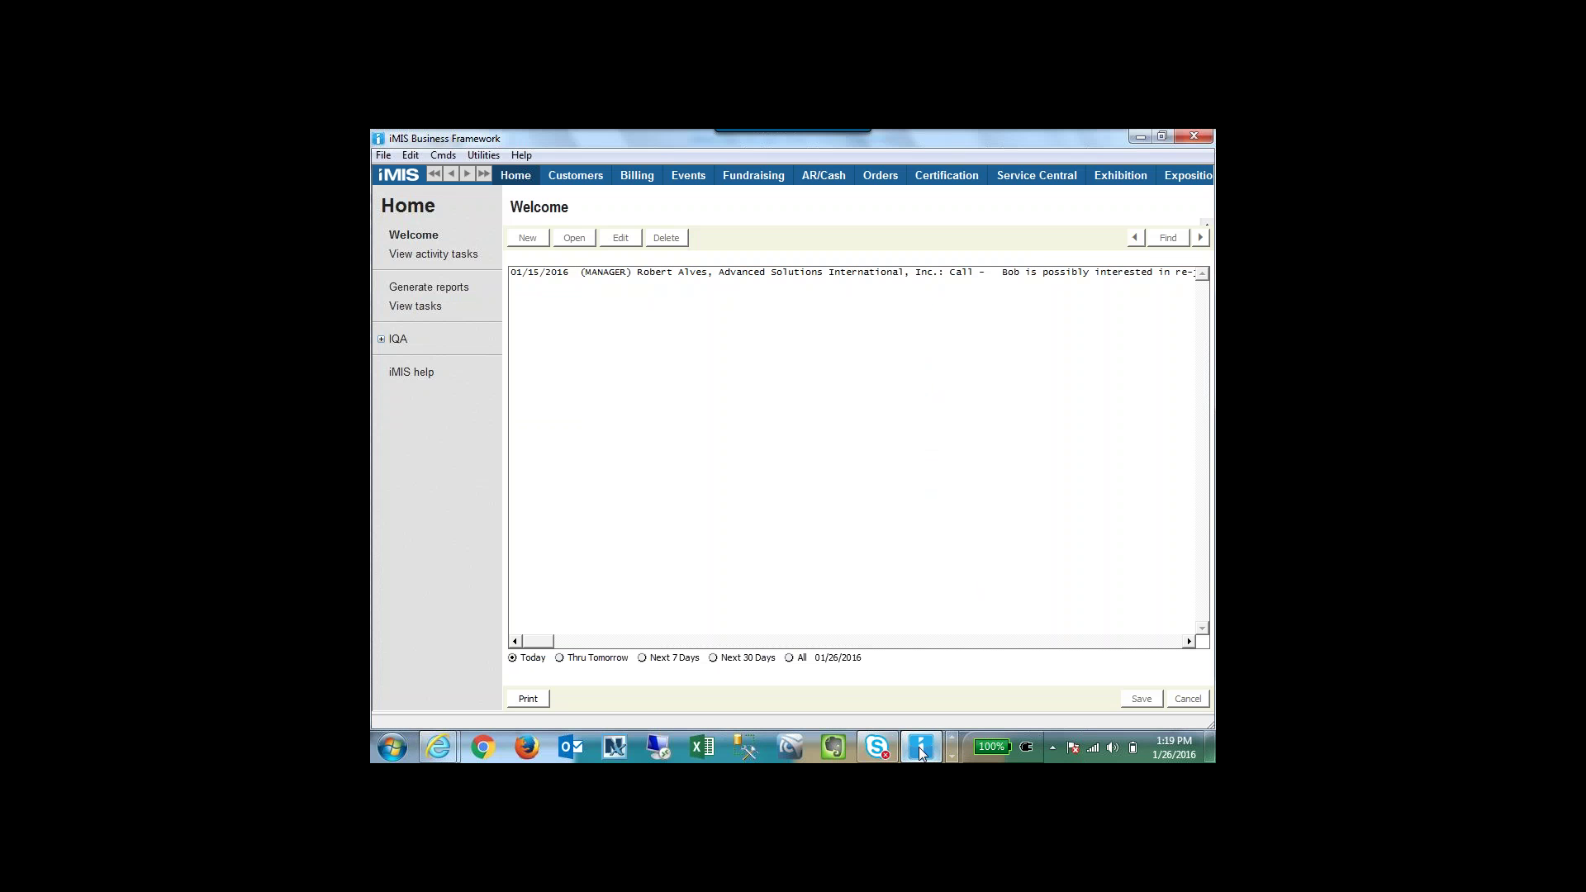
{"action": "left_click", "coordinate": [571, 175]}
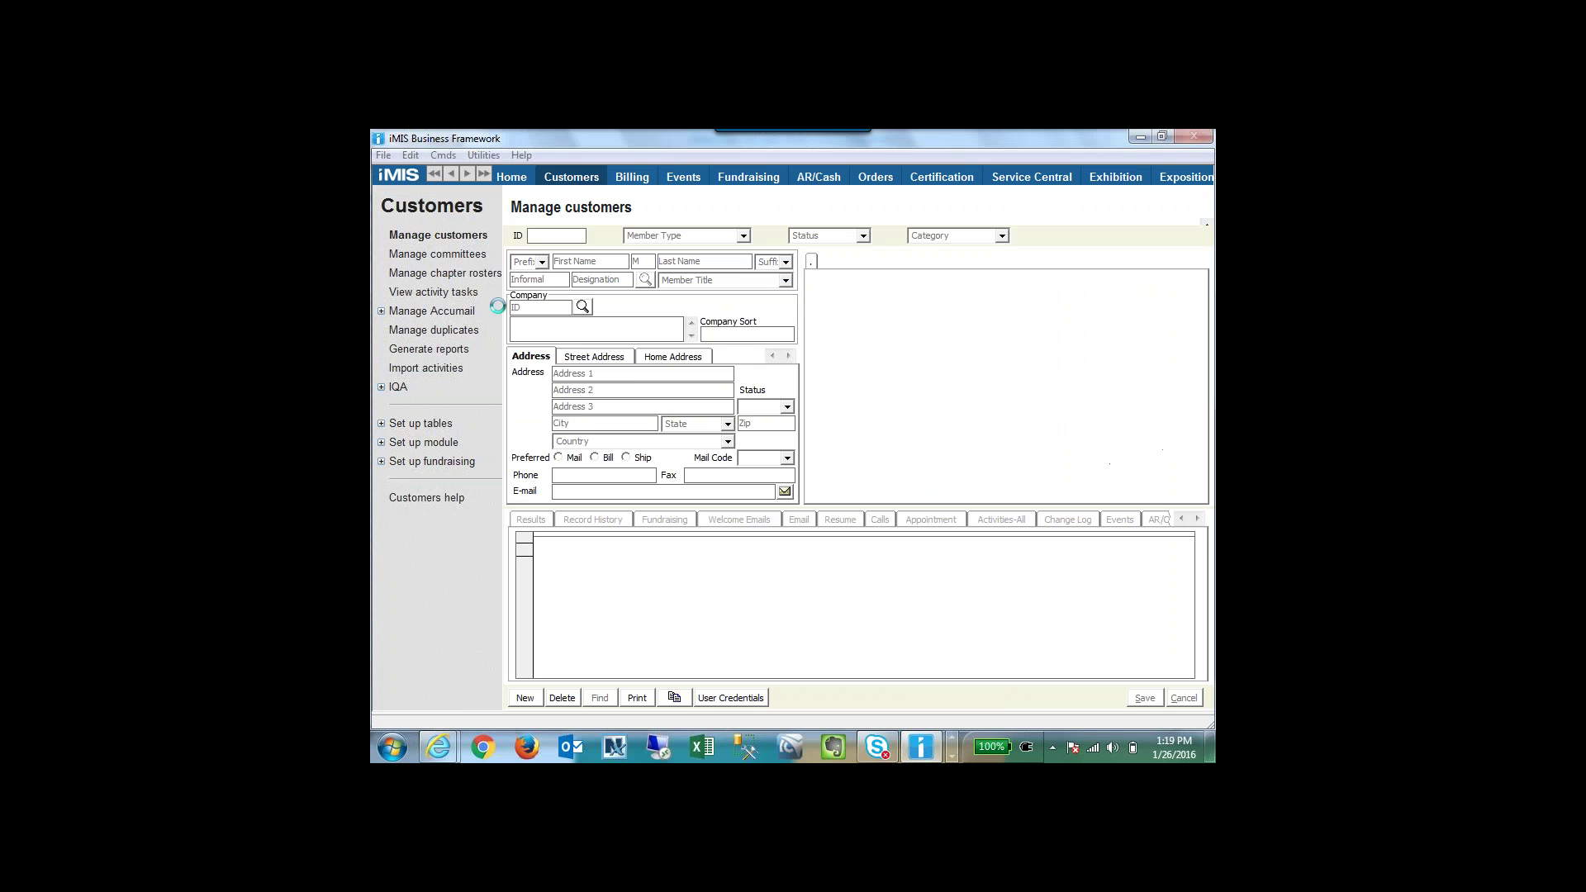
{"action": "left_click", "coordinate": [431, 424]}
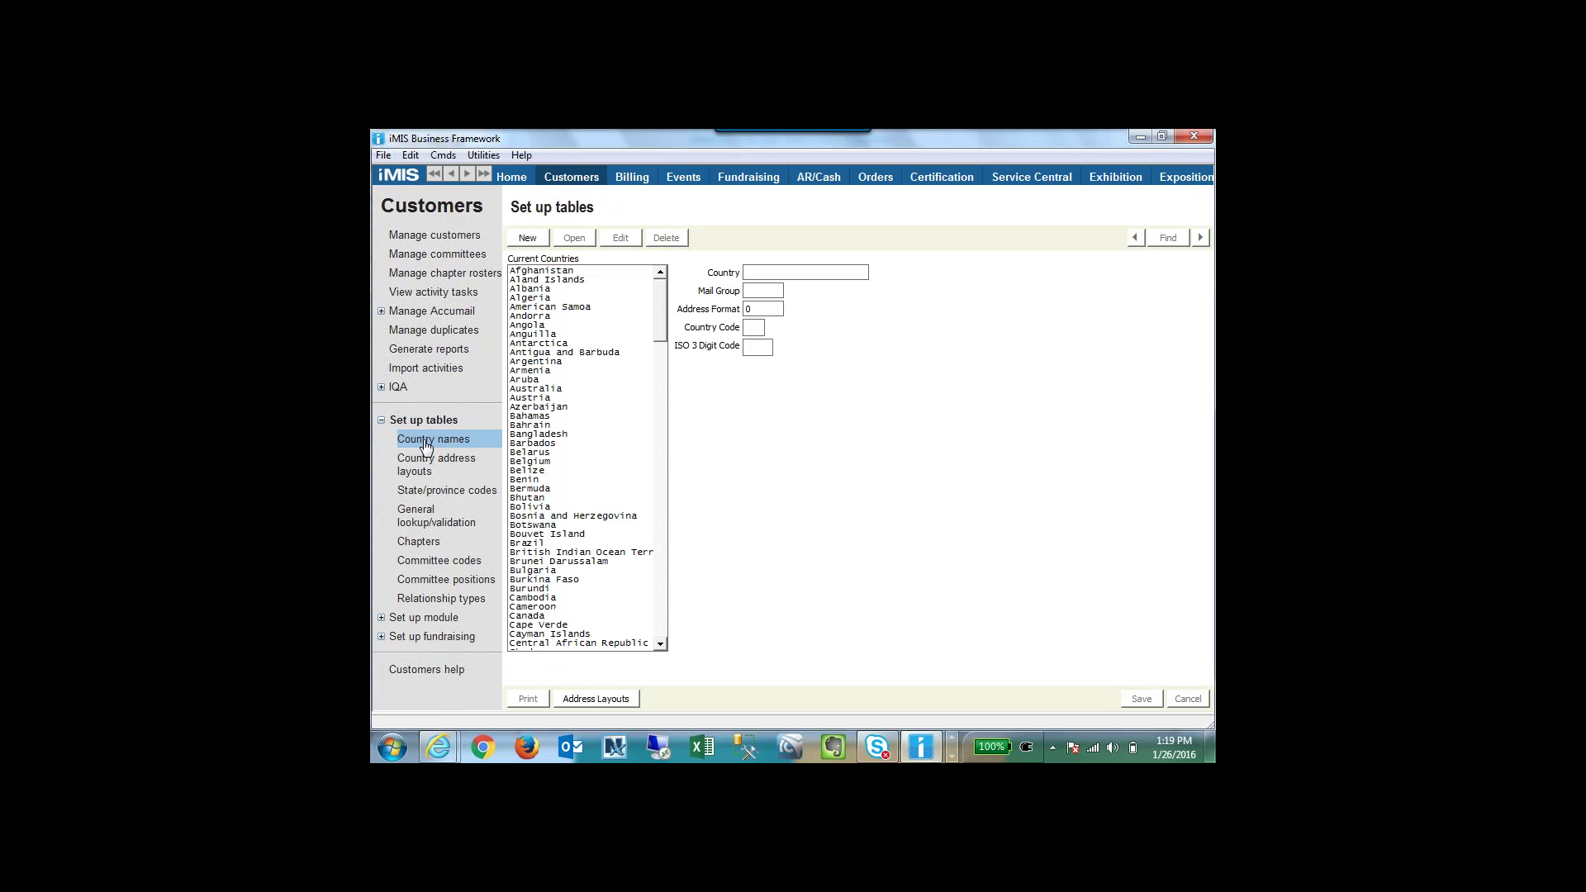
{"action": "left_click", "coordinate": [425, 515]}
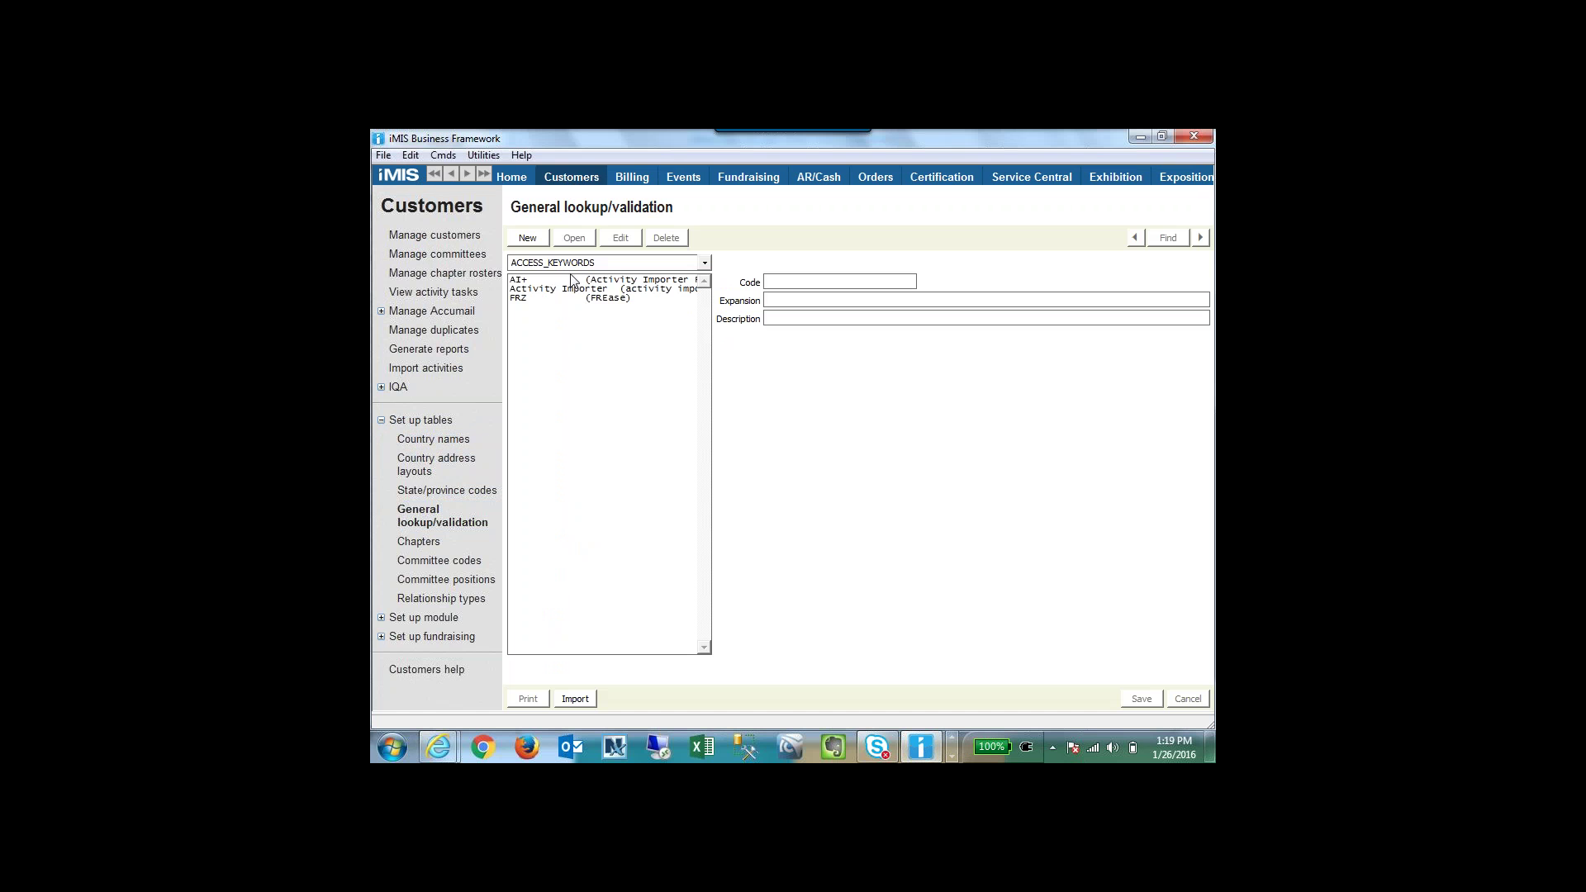
{"action": "left_click", "coordinate": [602, 263]}
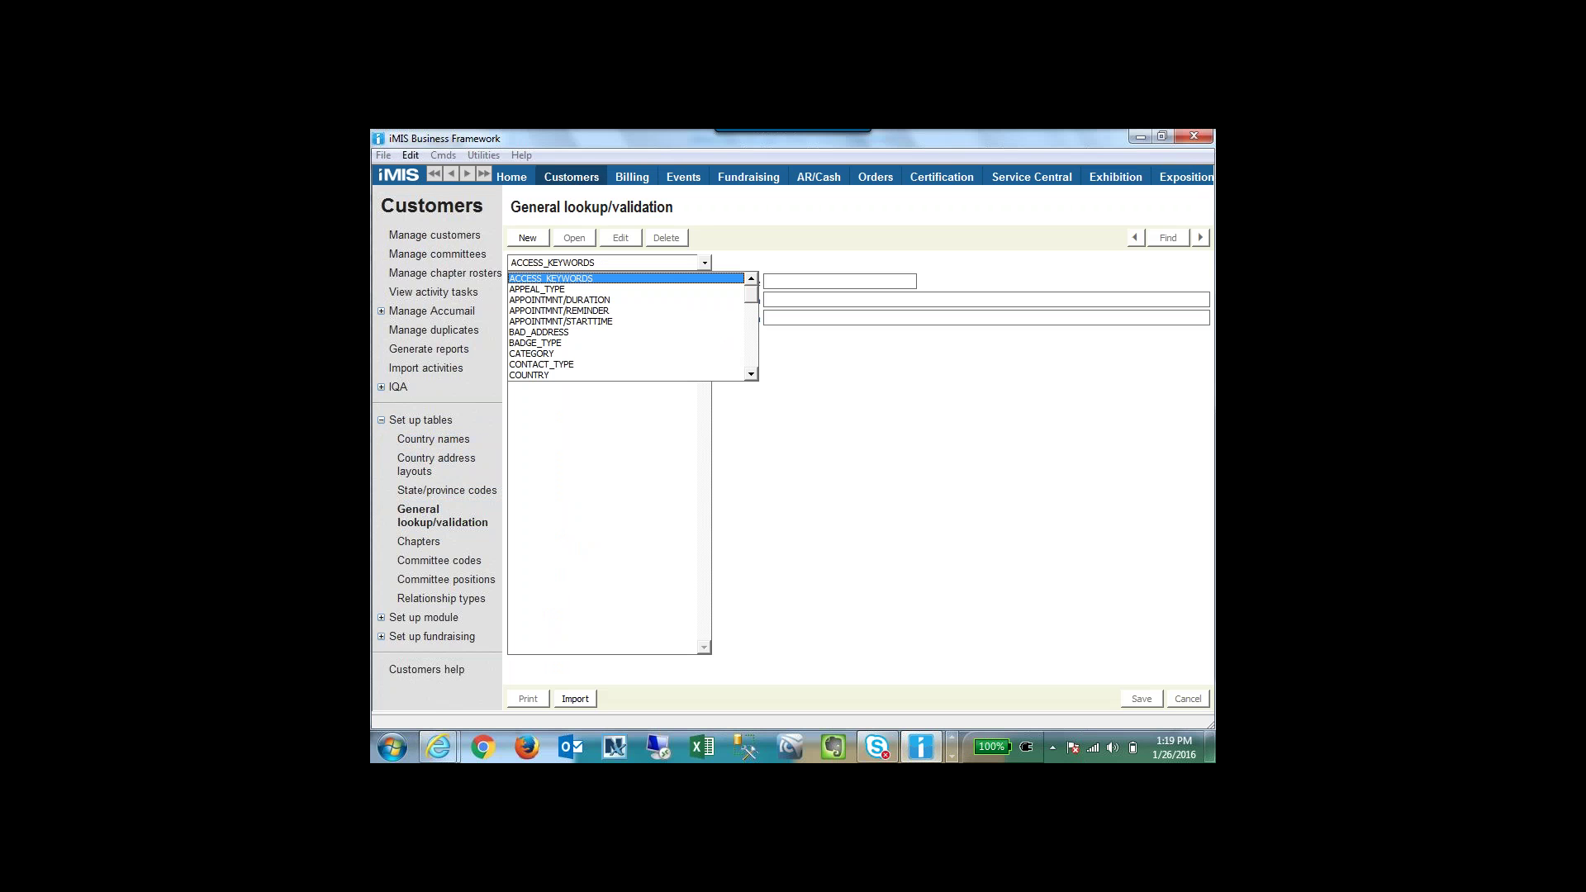
{"action": "left_click", "coordinate": [552, 332]}
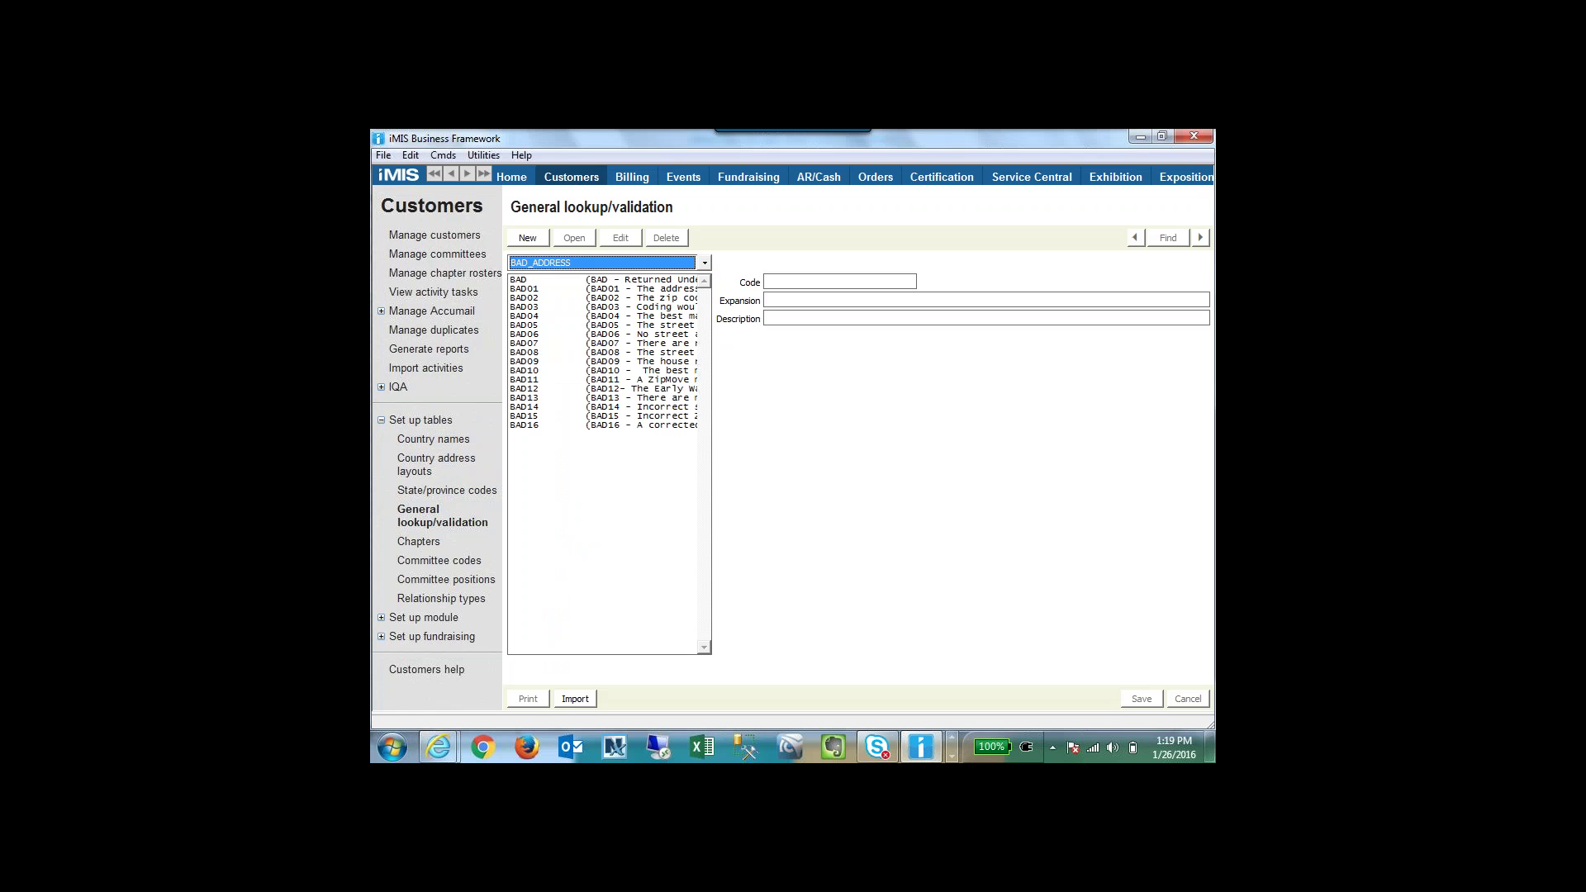
Examine the descriptions of the bad address codes BAD and BAD01 through BAD05.
{"action": "left_click", "coordinate": [568, 281]}
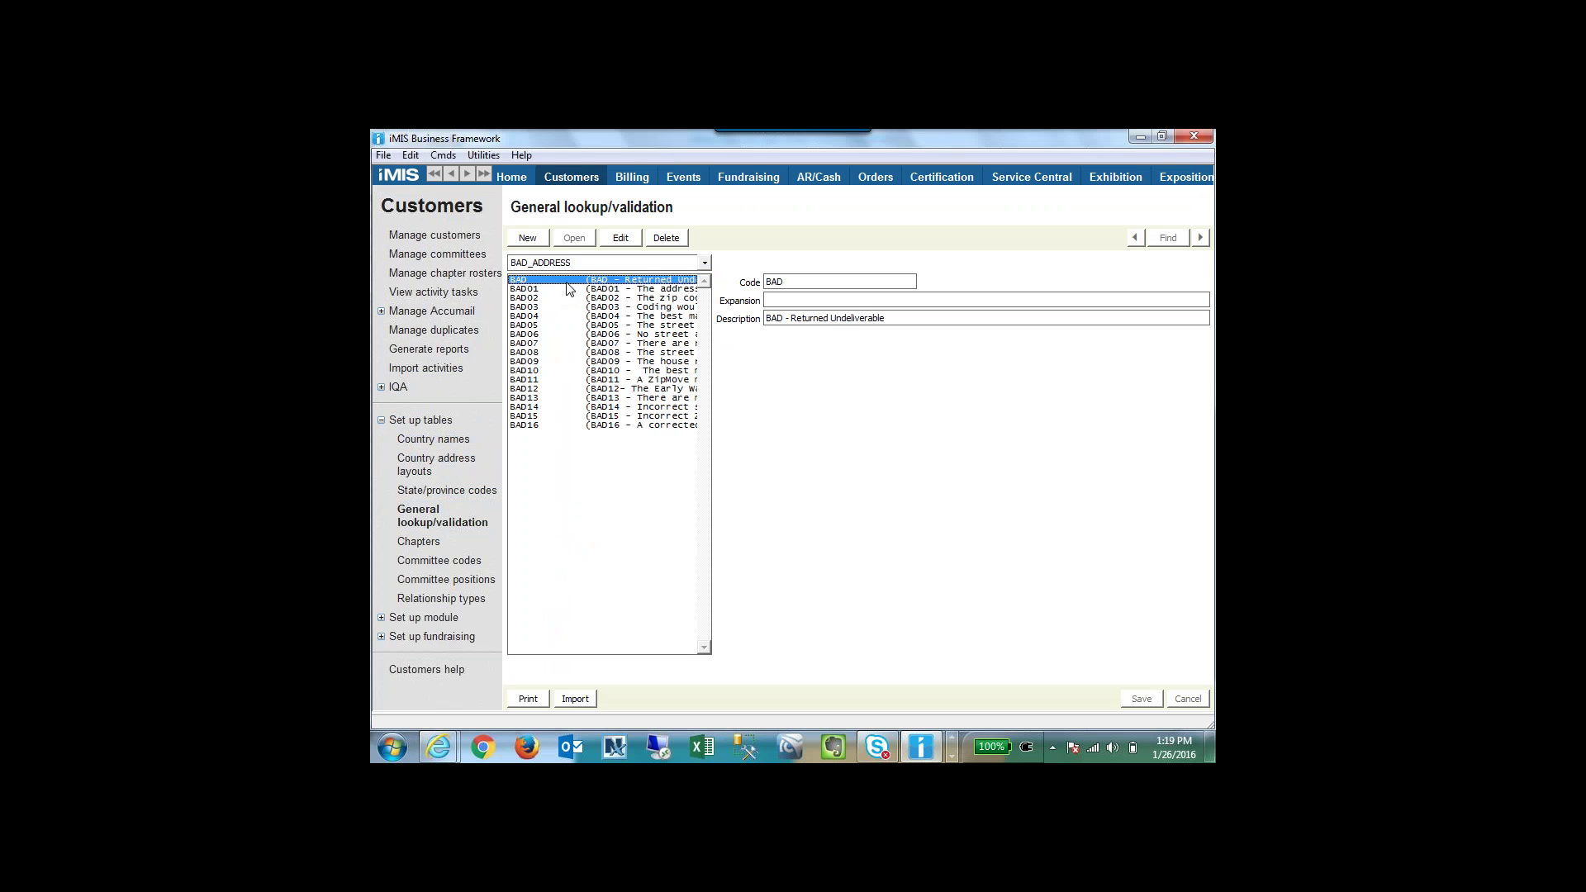
{"action": "left_click", "coordinate": [625, 291]}
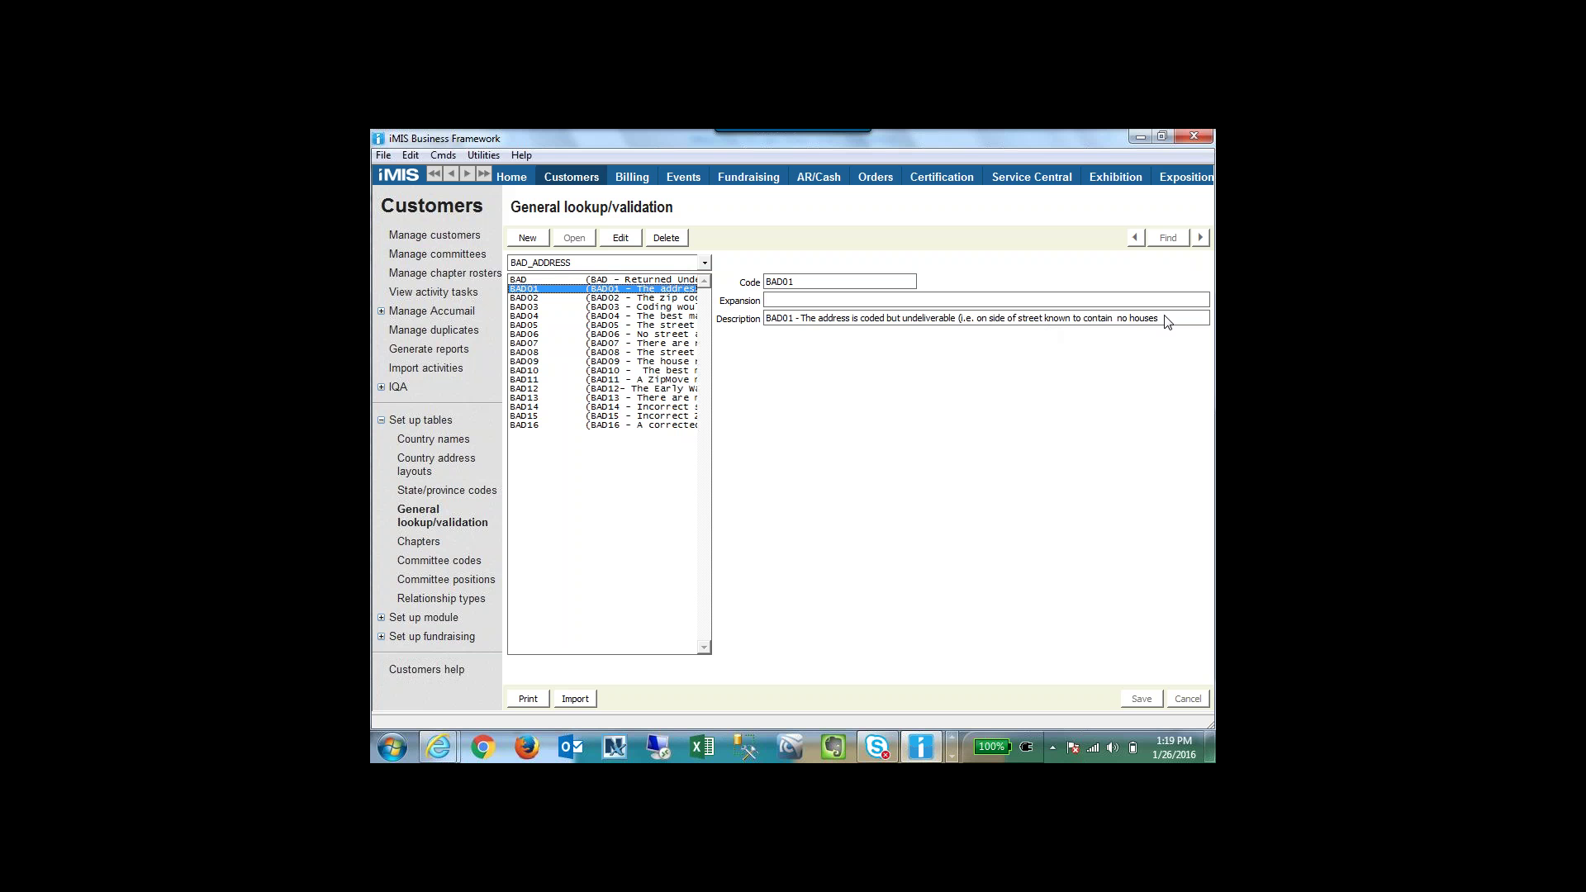
{"action": "left_click", "coordinate": [625, 300]}
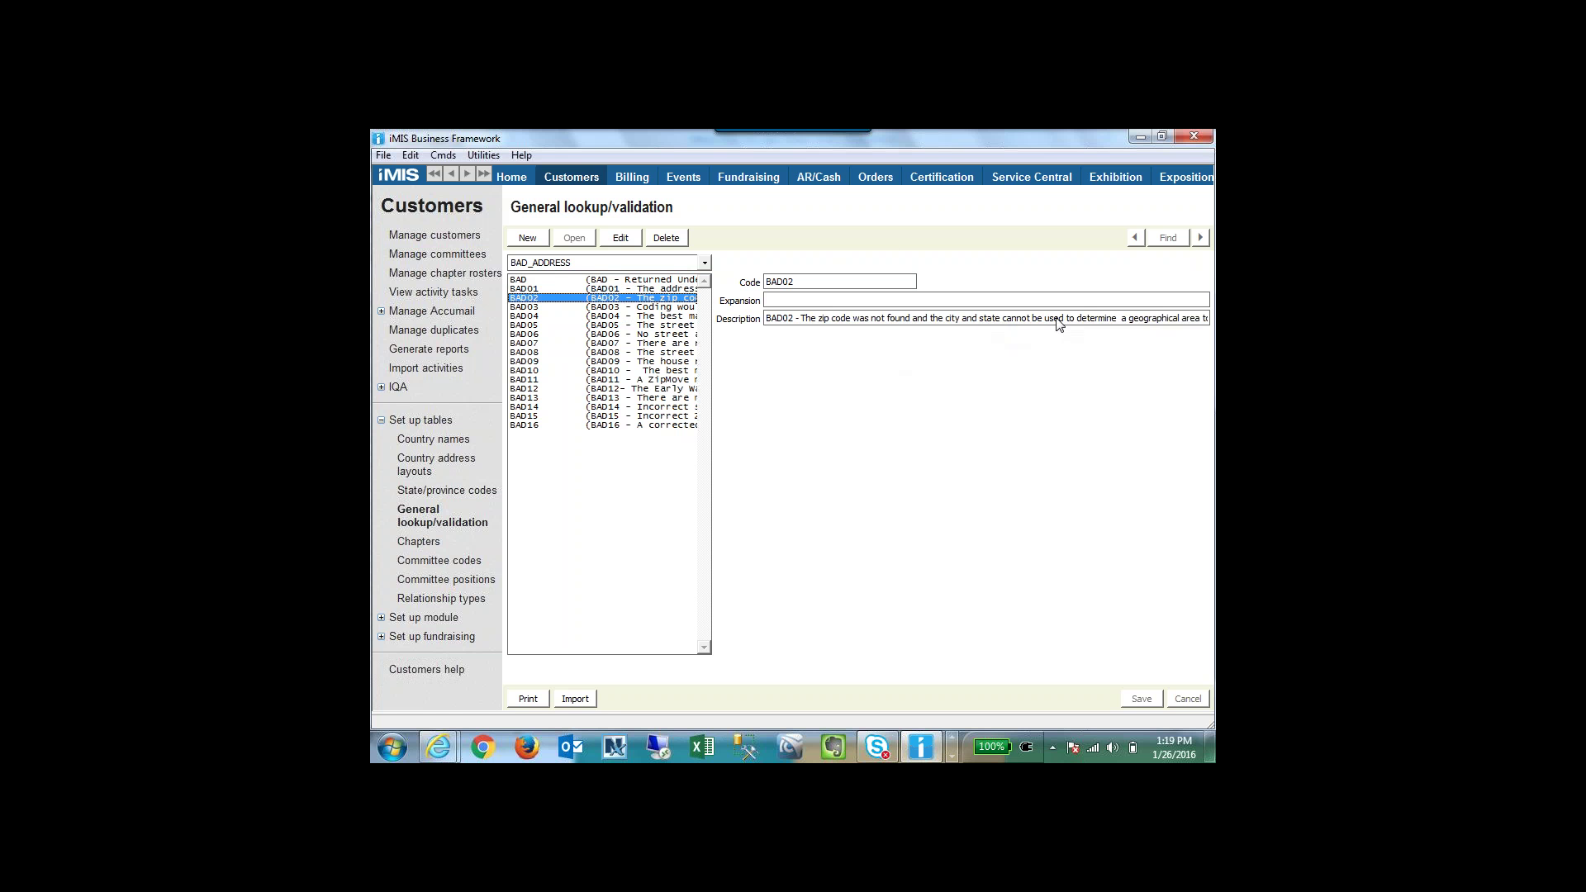
{"action": "left_click", "coordinate": [615, 308]}
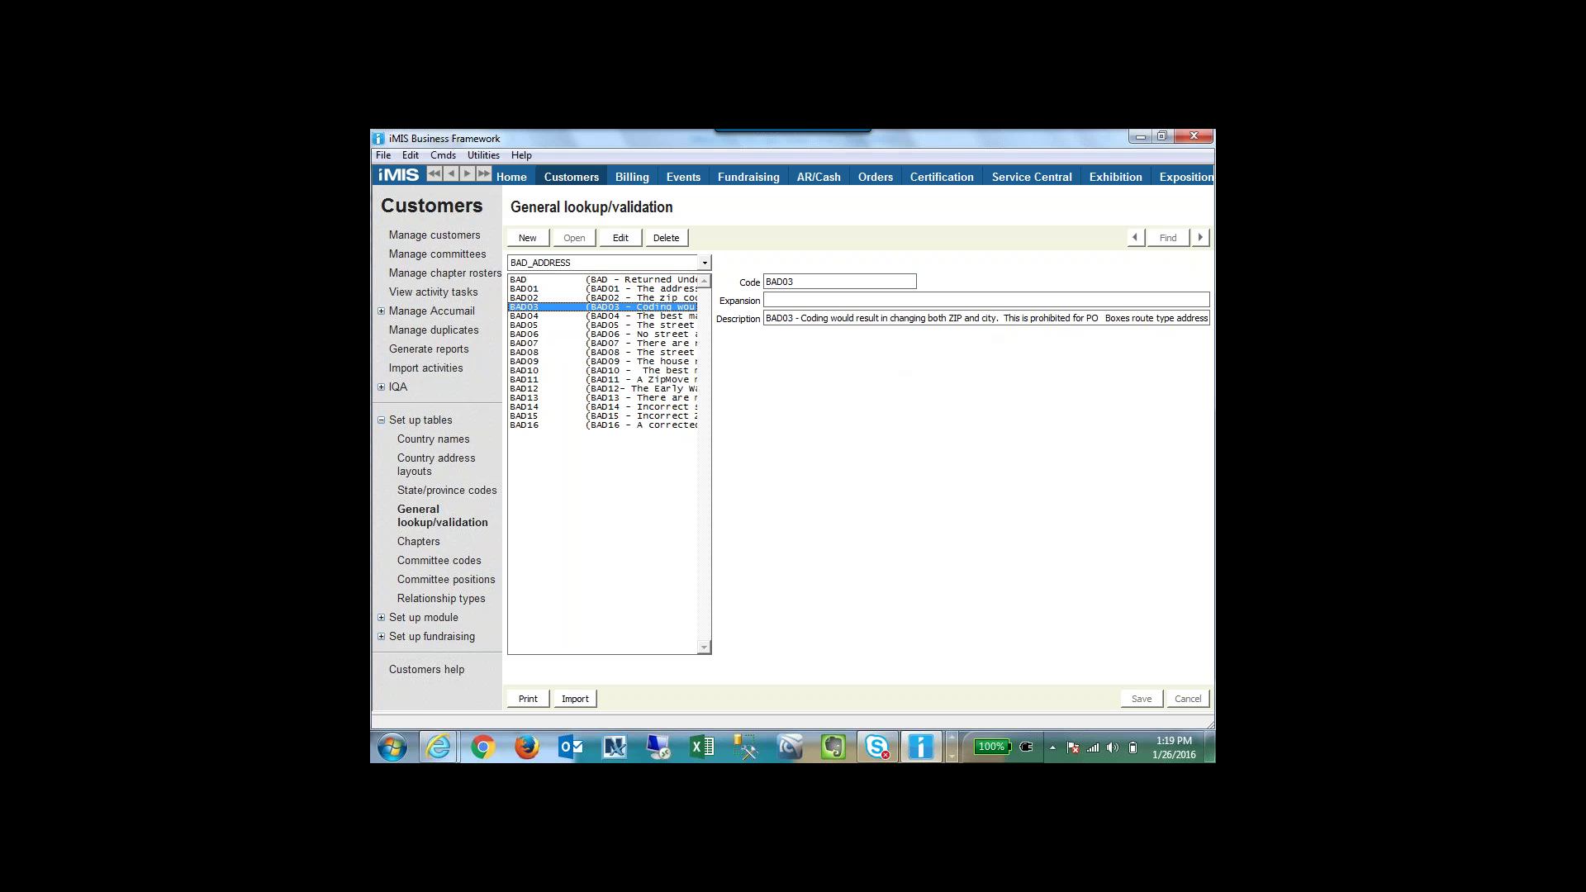
{"action": "left_click", "coordinate": [613, 319]}
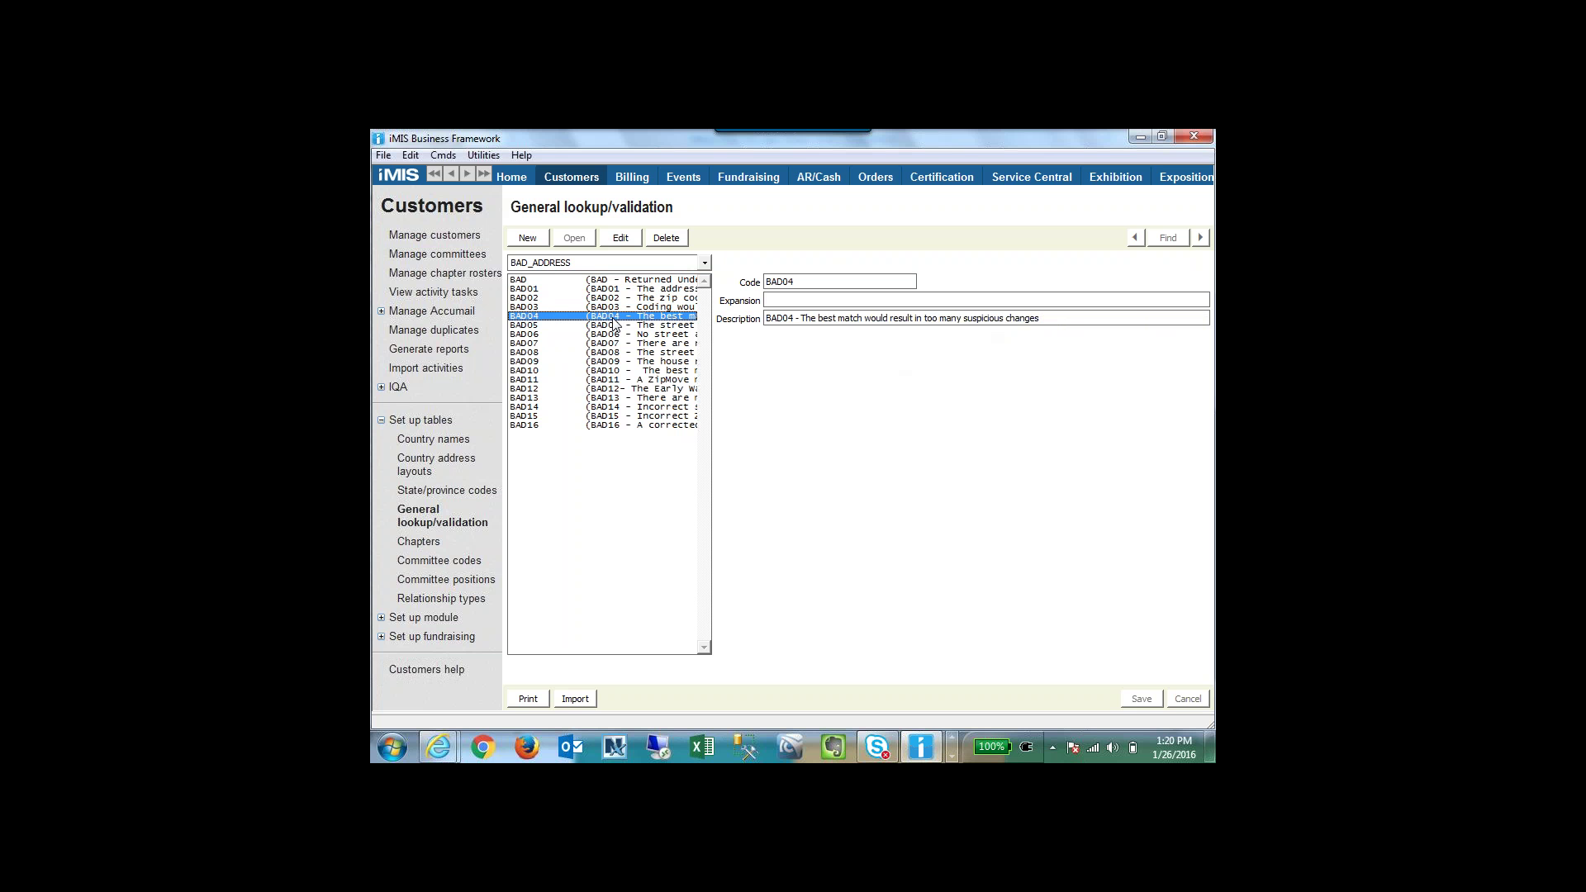
{"action": "left_click", "coordinate": [614, 328]}
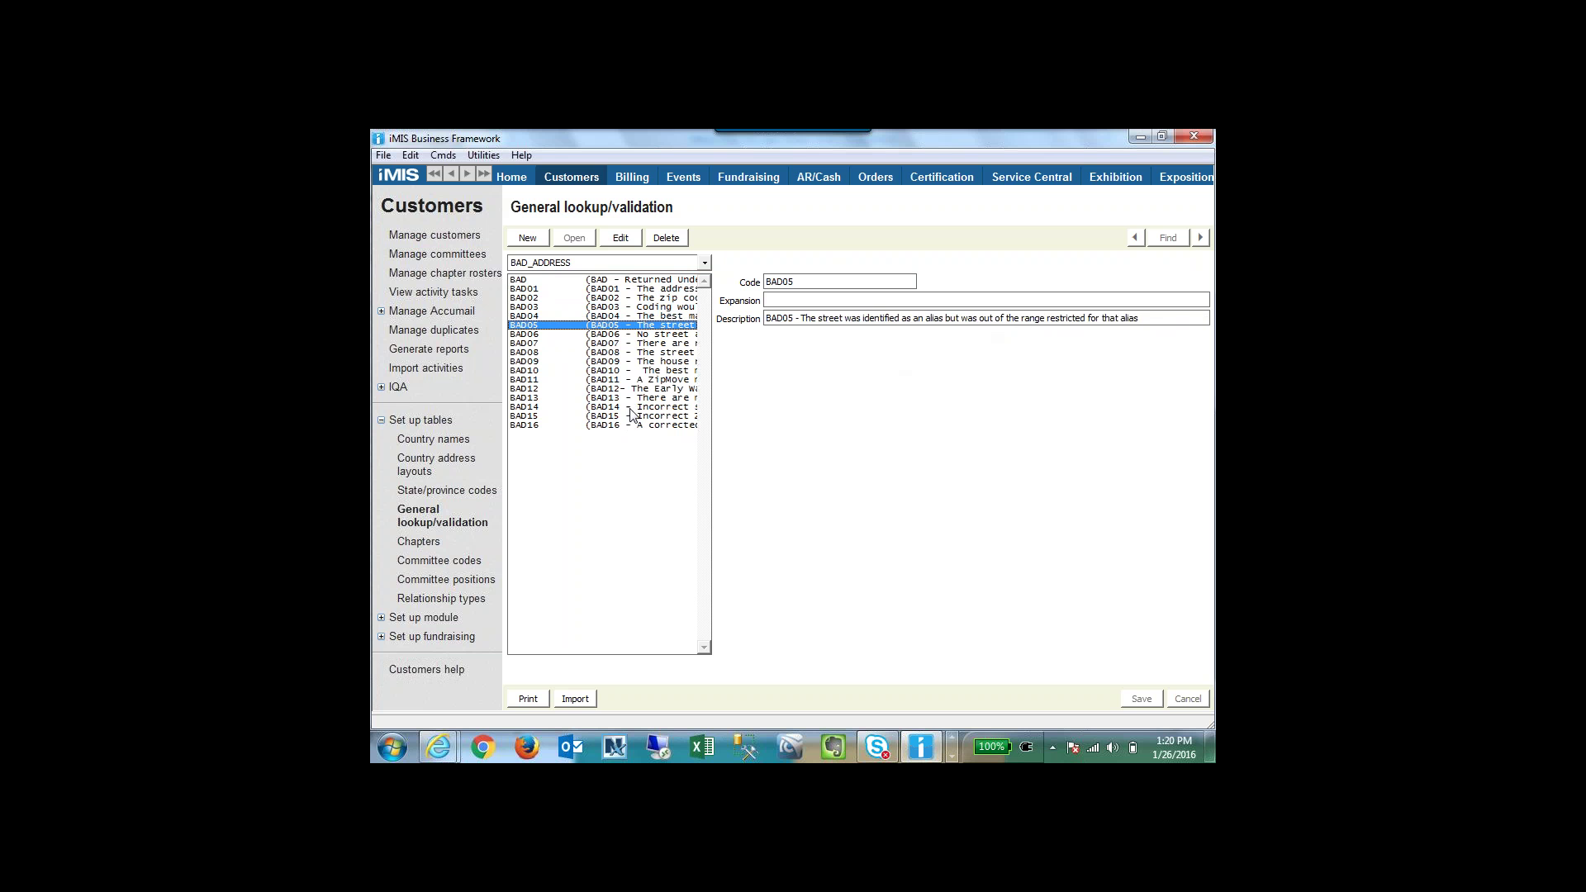
{"action": "left_click", "coordinate": [635, 282]}
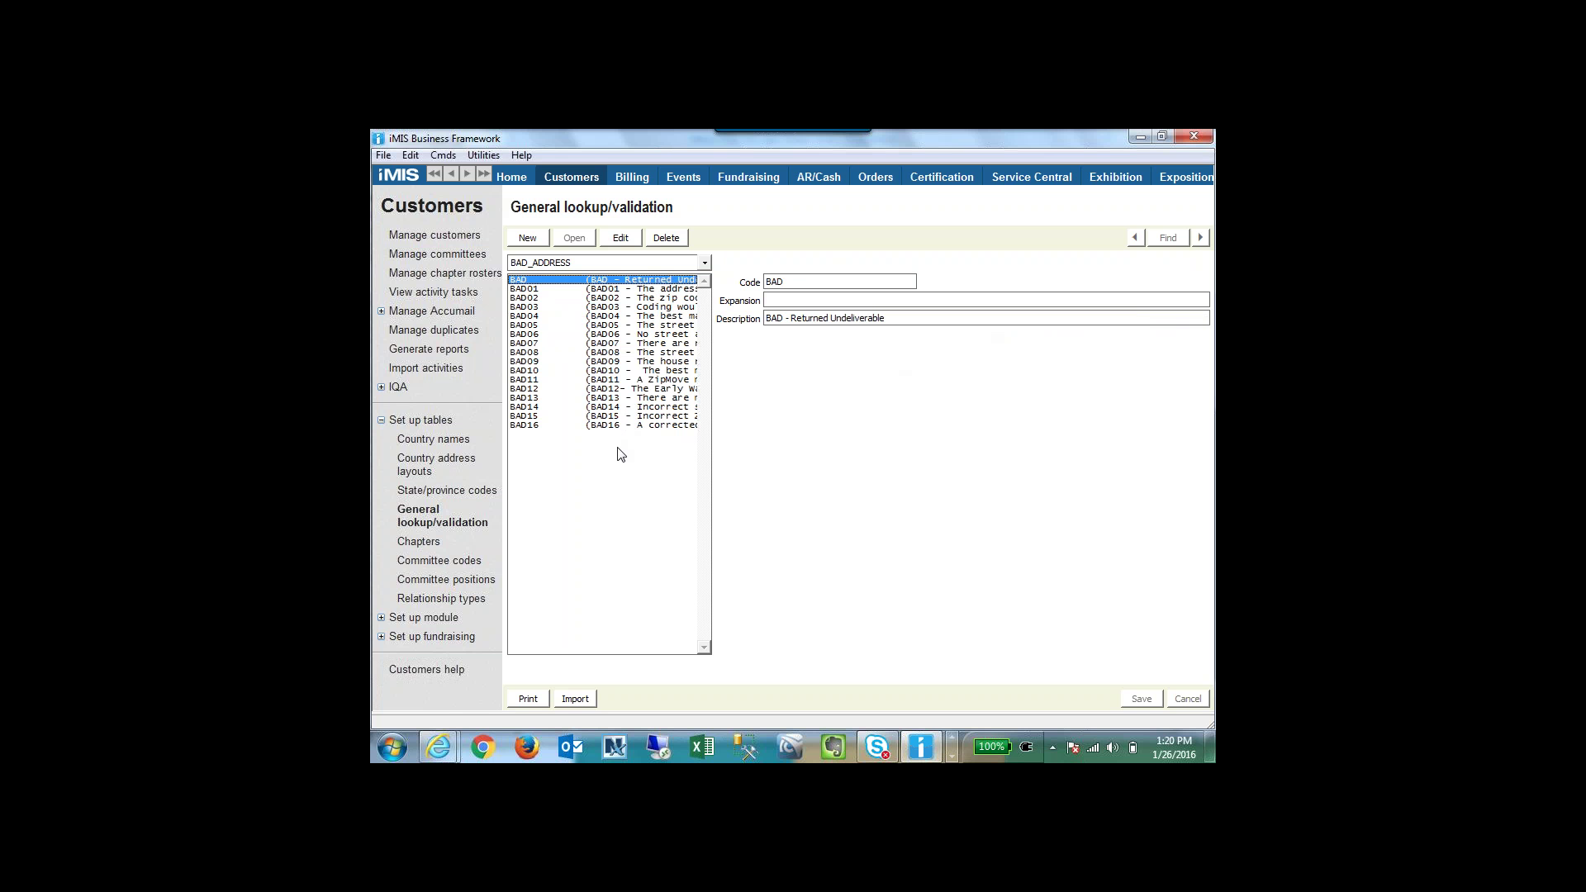
Switch back to iMove Data Pull, accept the Options settings and load the selected address records.
{"action": "key", "text": "alt+Tab"}
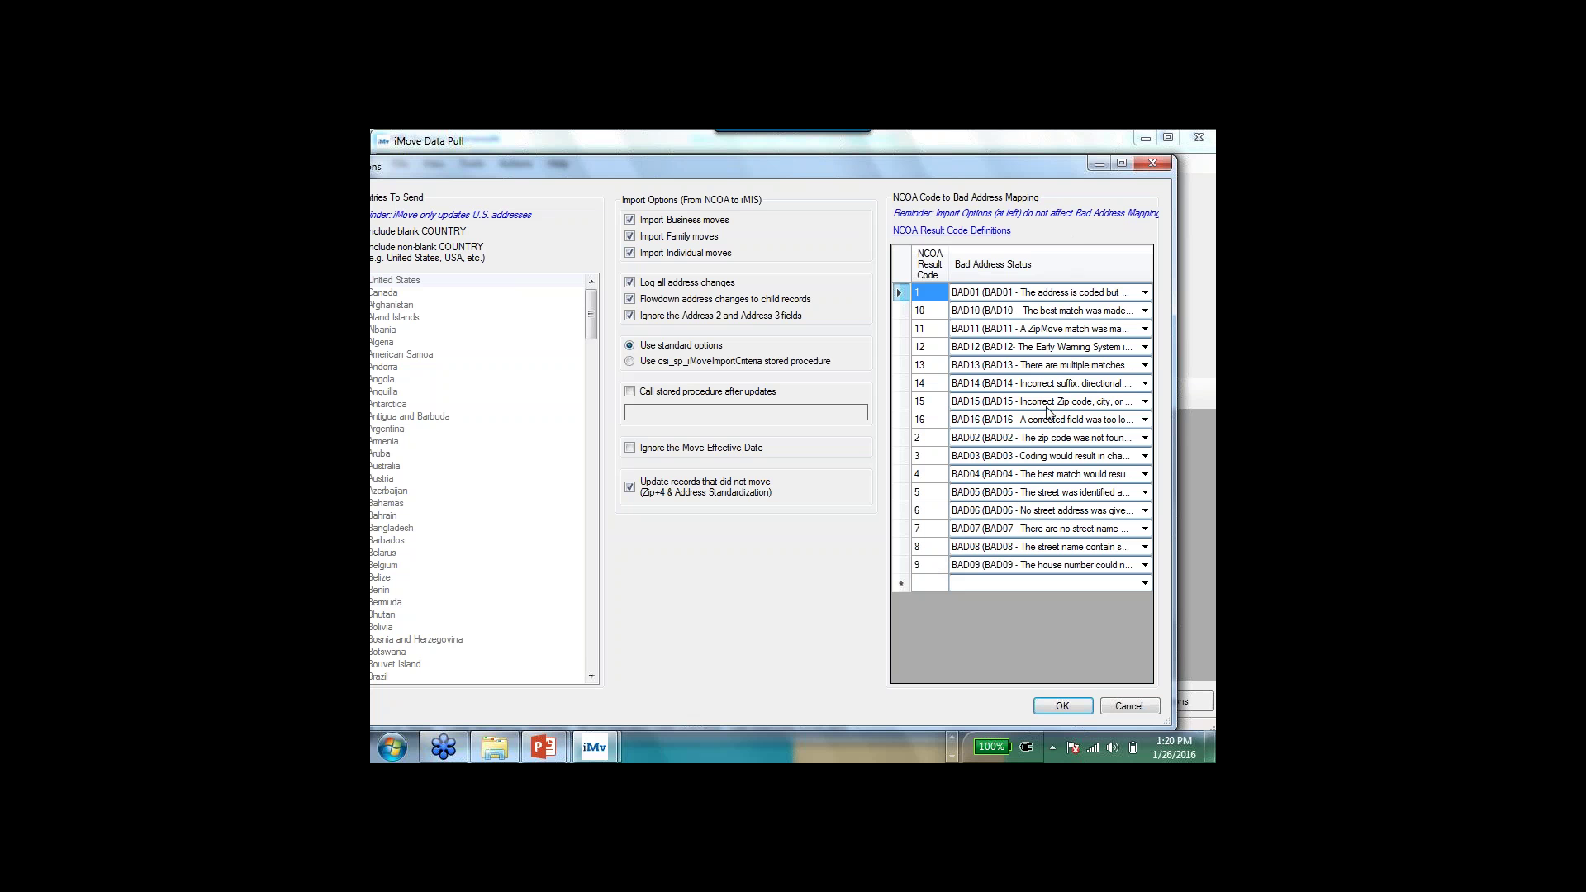
{"action": "left_click", "coordinate": [1062, 707]}
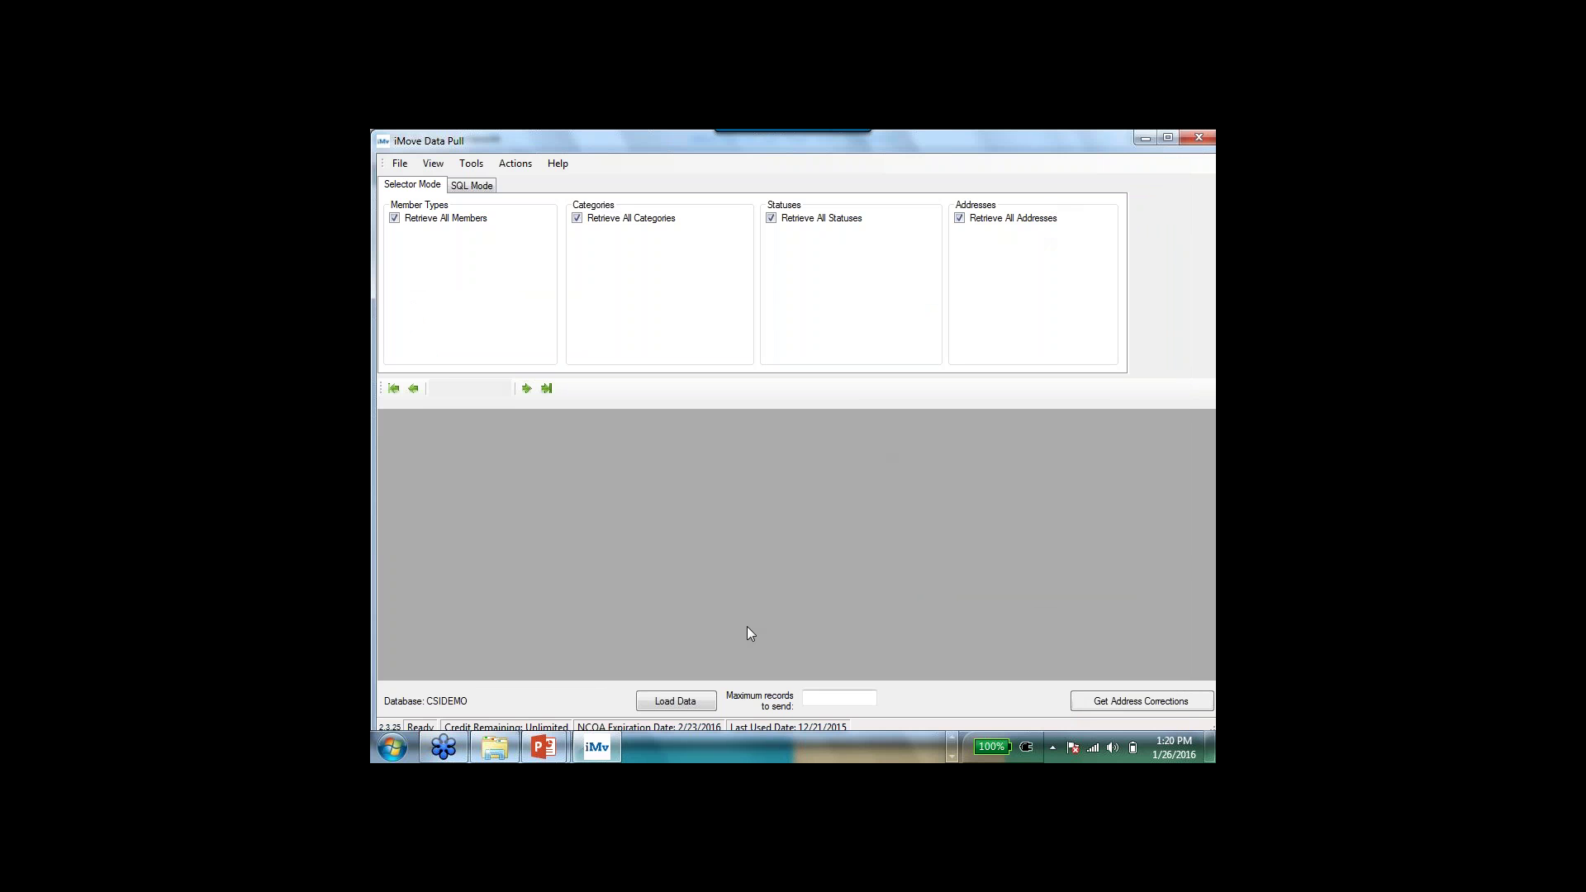
{"action": "left_click", "coordinate": [691, 702]}
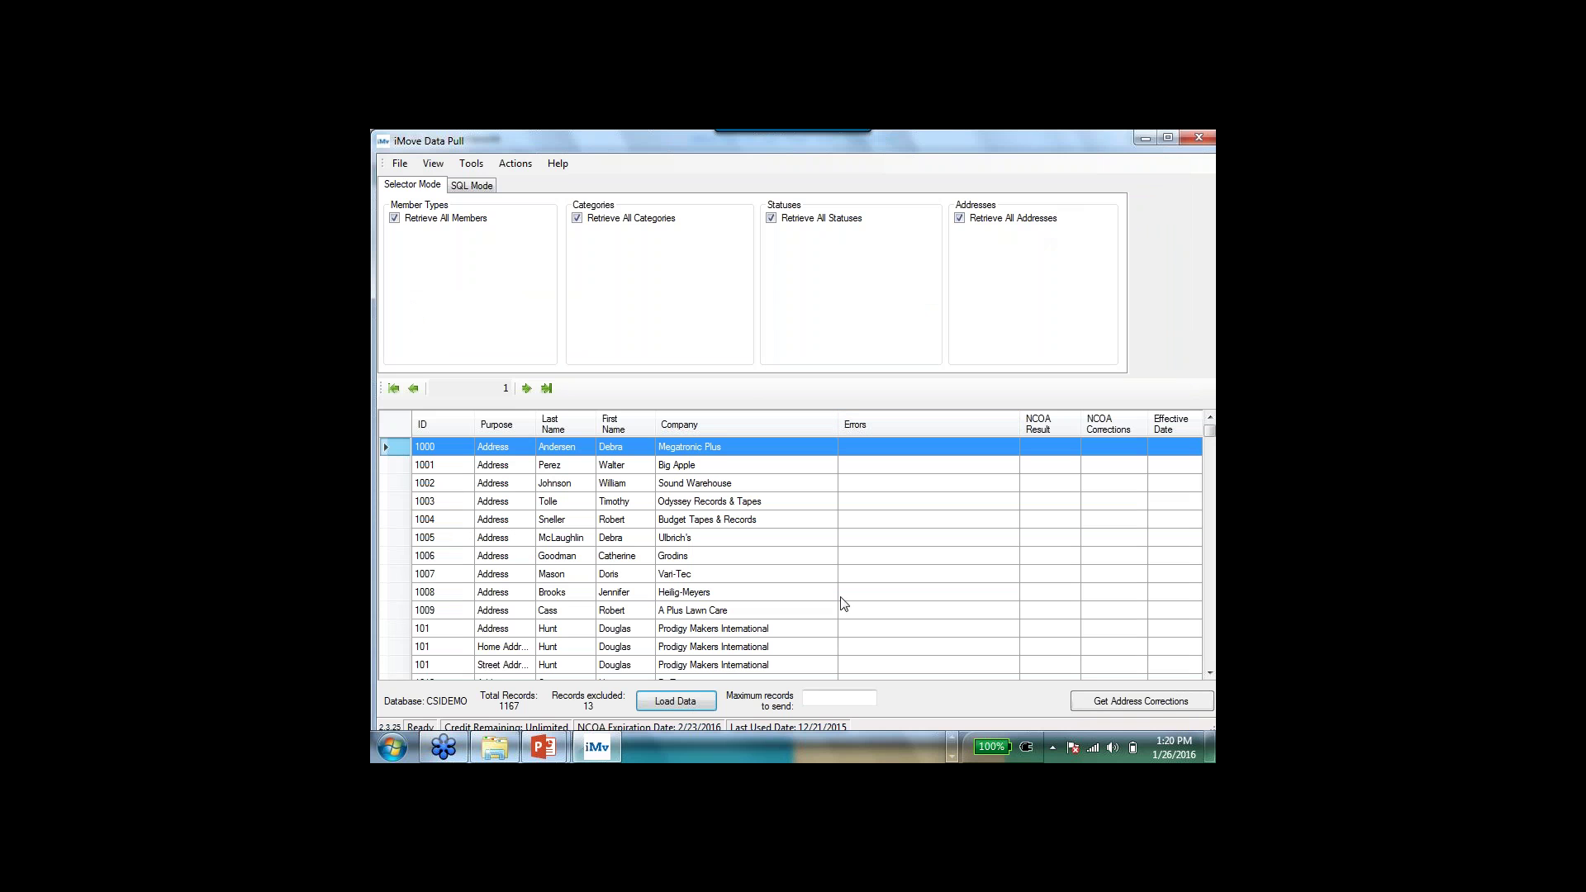
{"action": "left_click", "coordinate": [955, 666]}
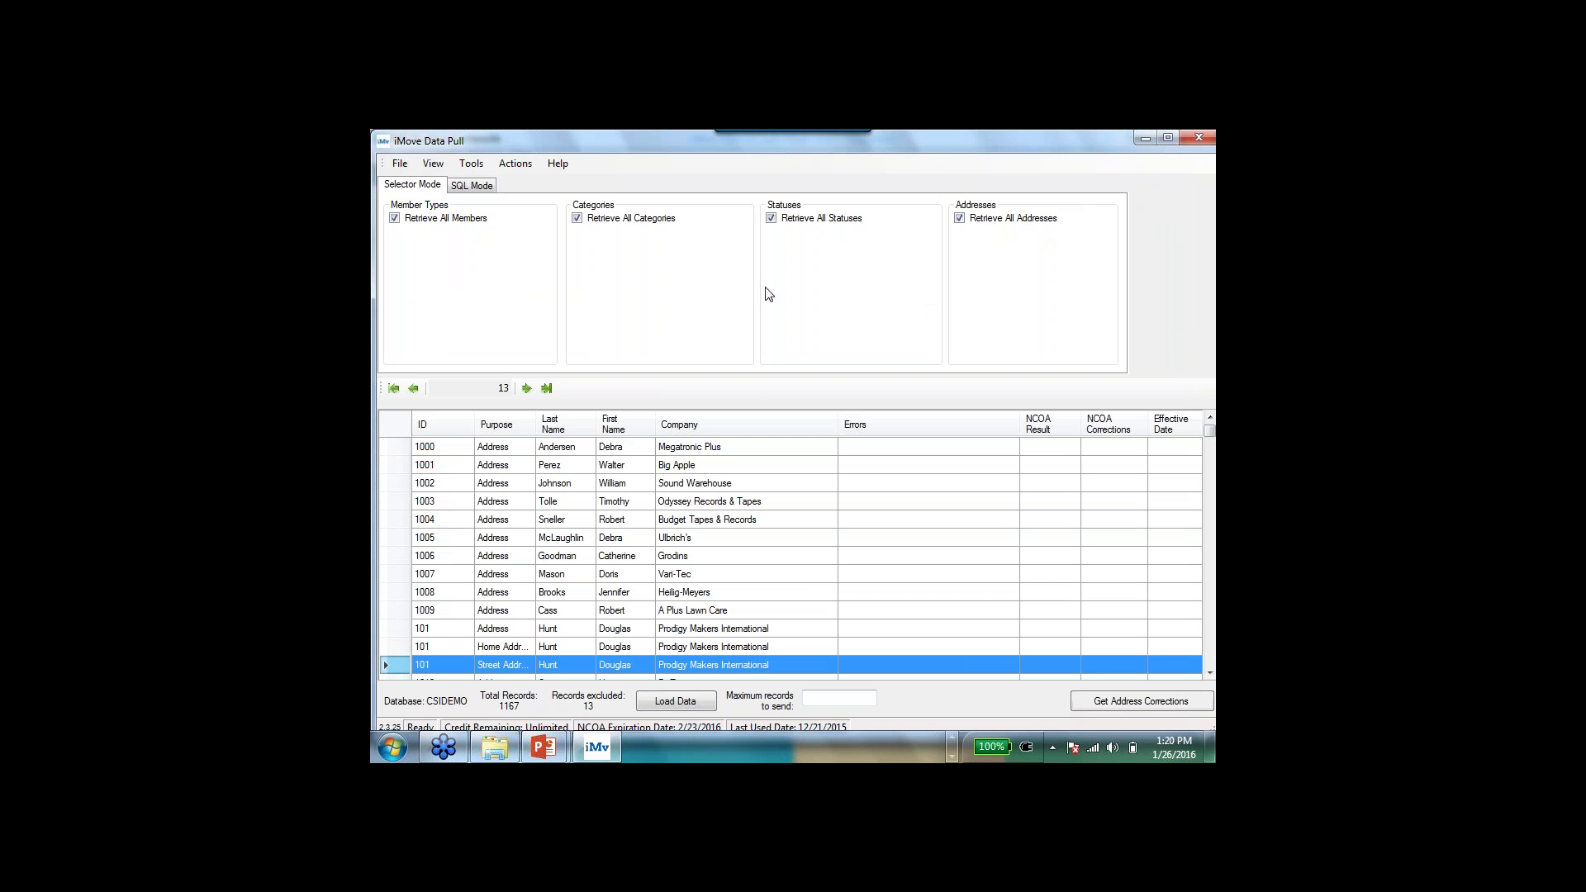
Get address corrections for the loaded records, overwriting the existing NCOA addresses file and processing the exported data.
{"action": "left_click", "coordinate": [1131, 701]}
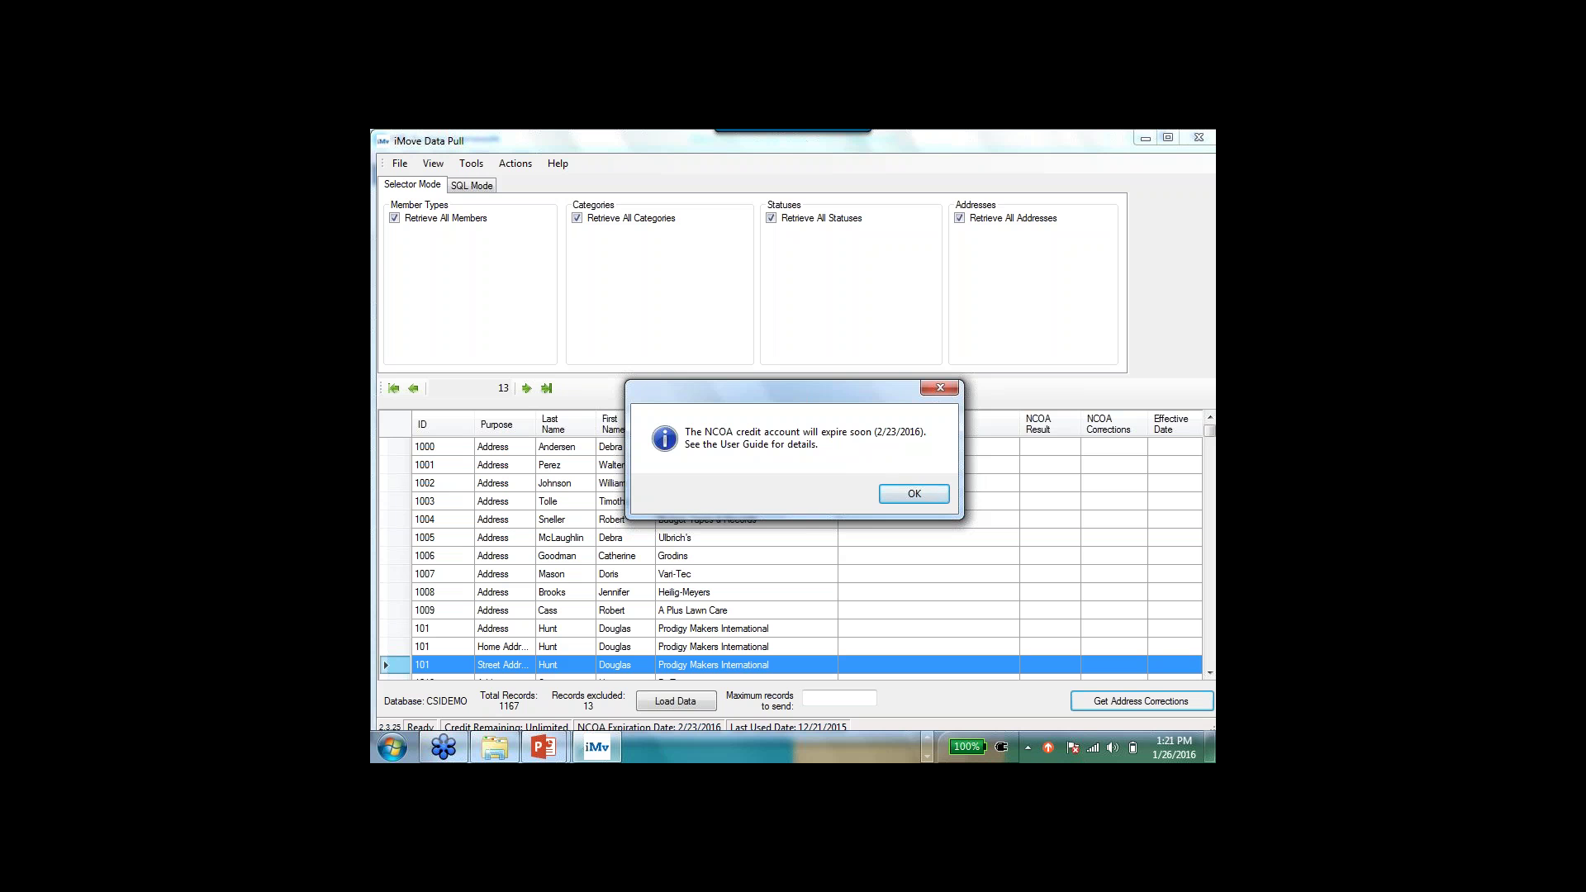
{"action": "left_click", "coordinate": [899, 496]}
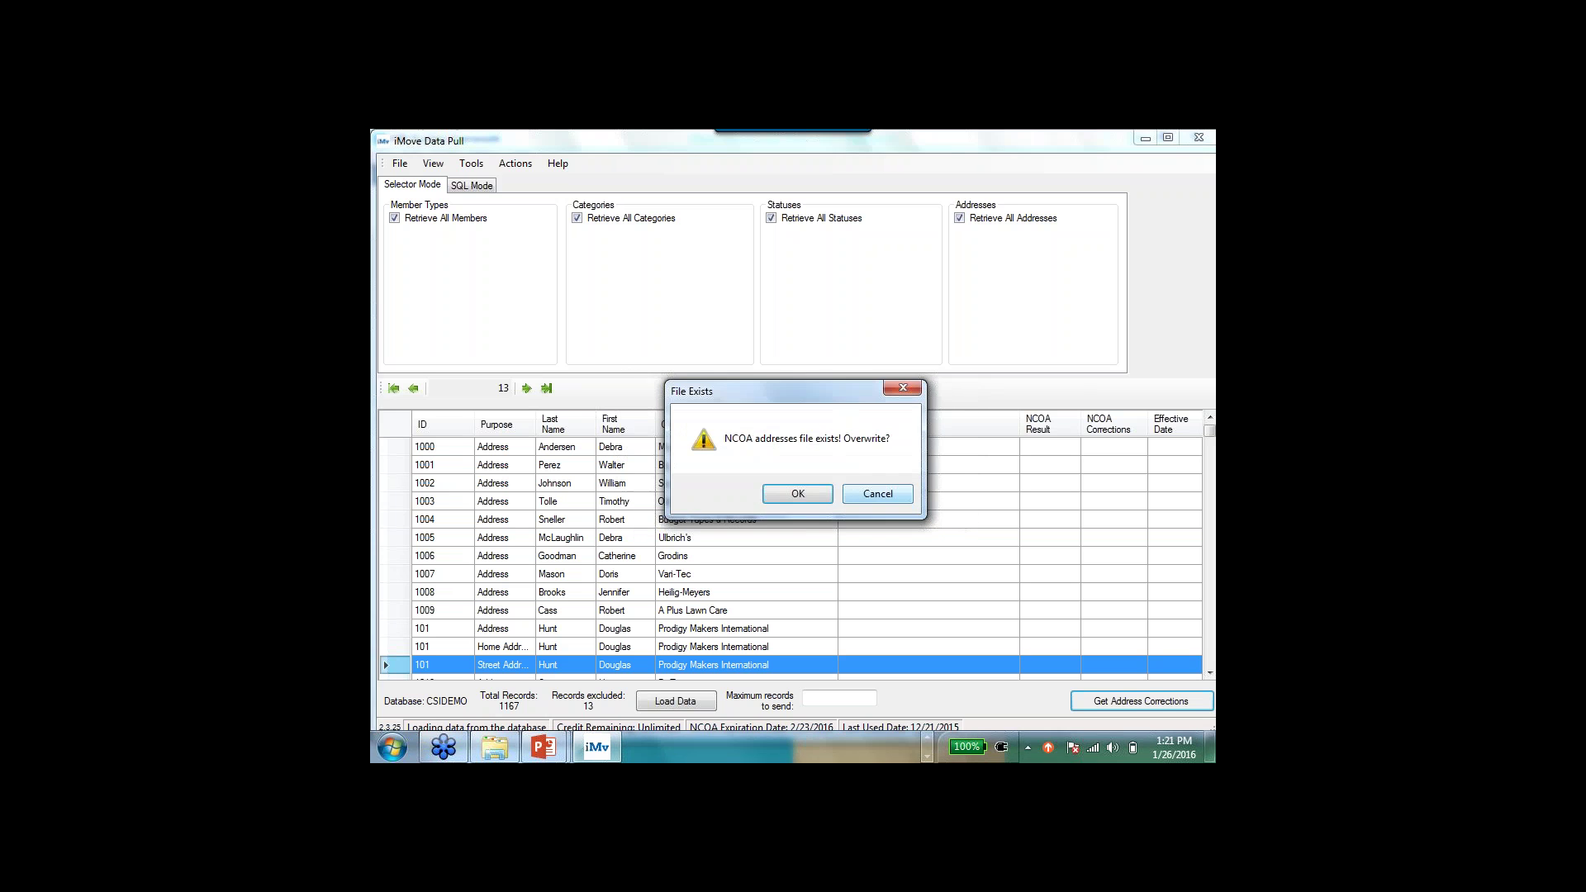
{"action": "left_click", "coordinate": [797, 494]}
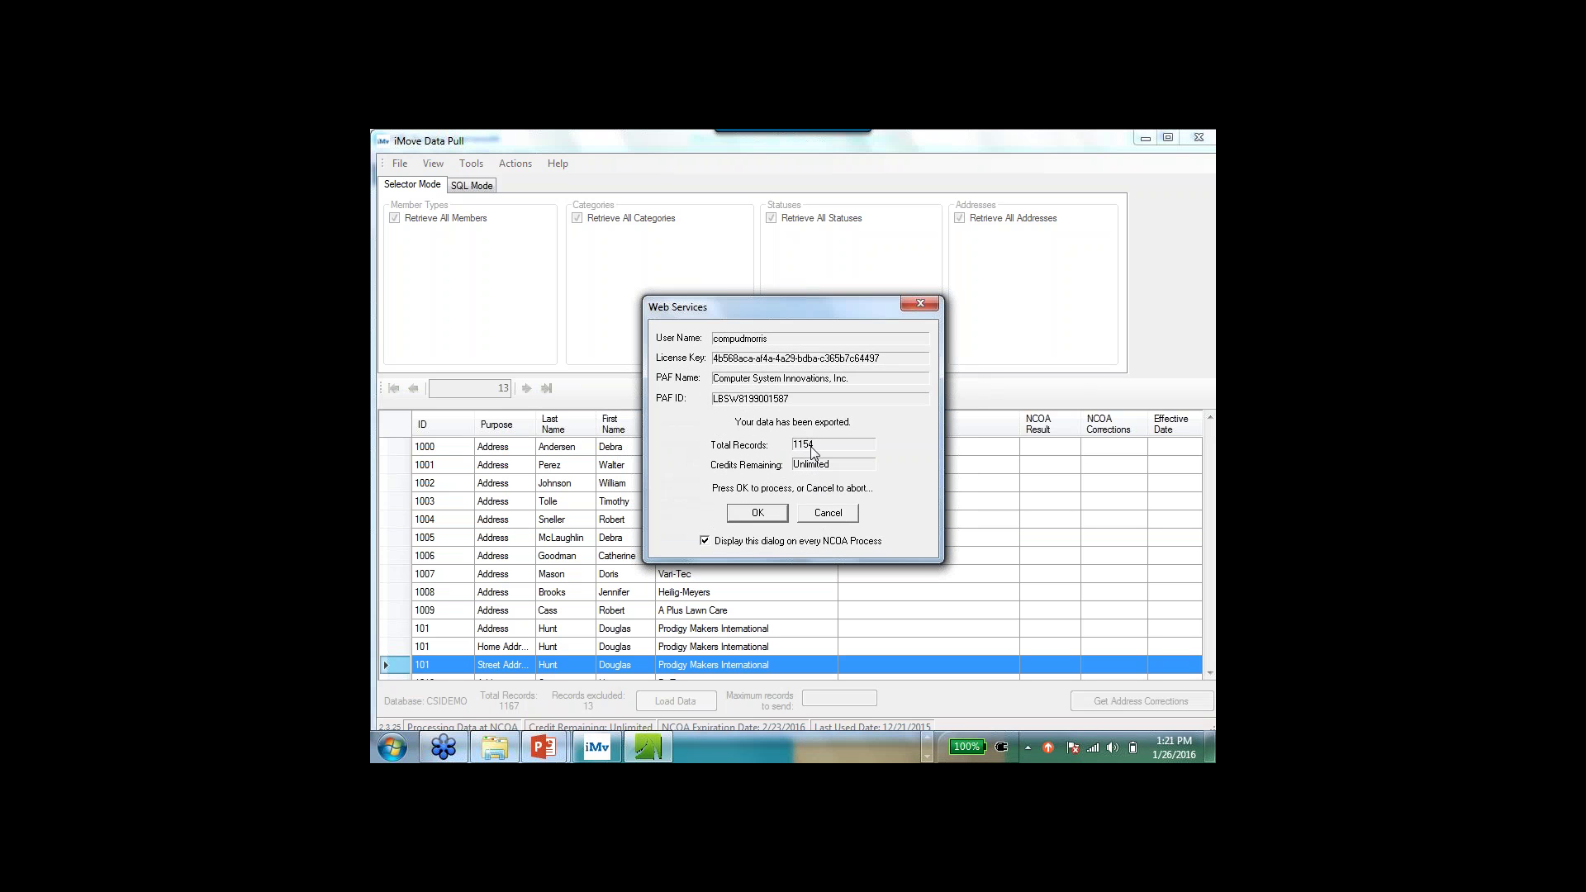
{"action": "left_click", "coordinate": [756, 517]}
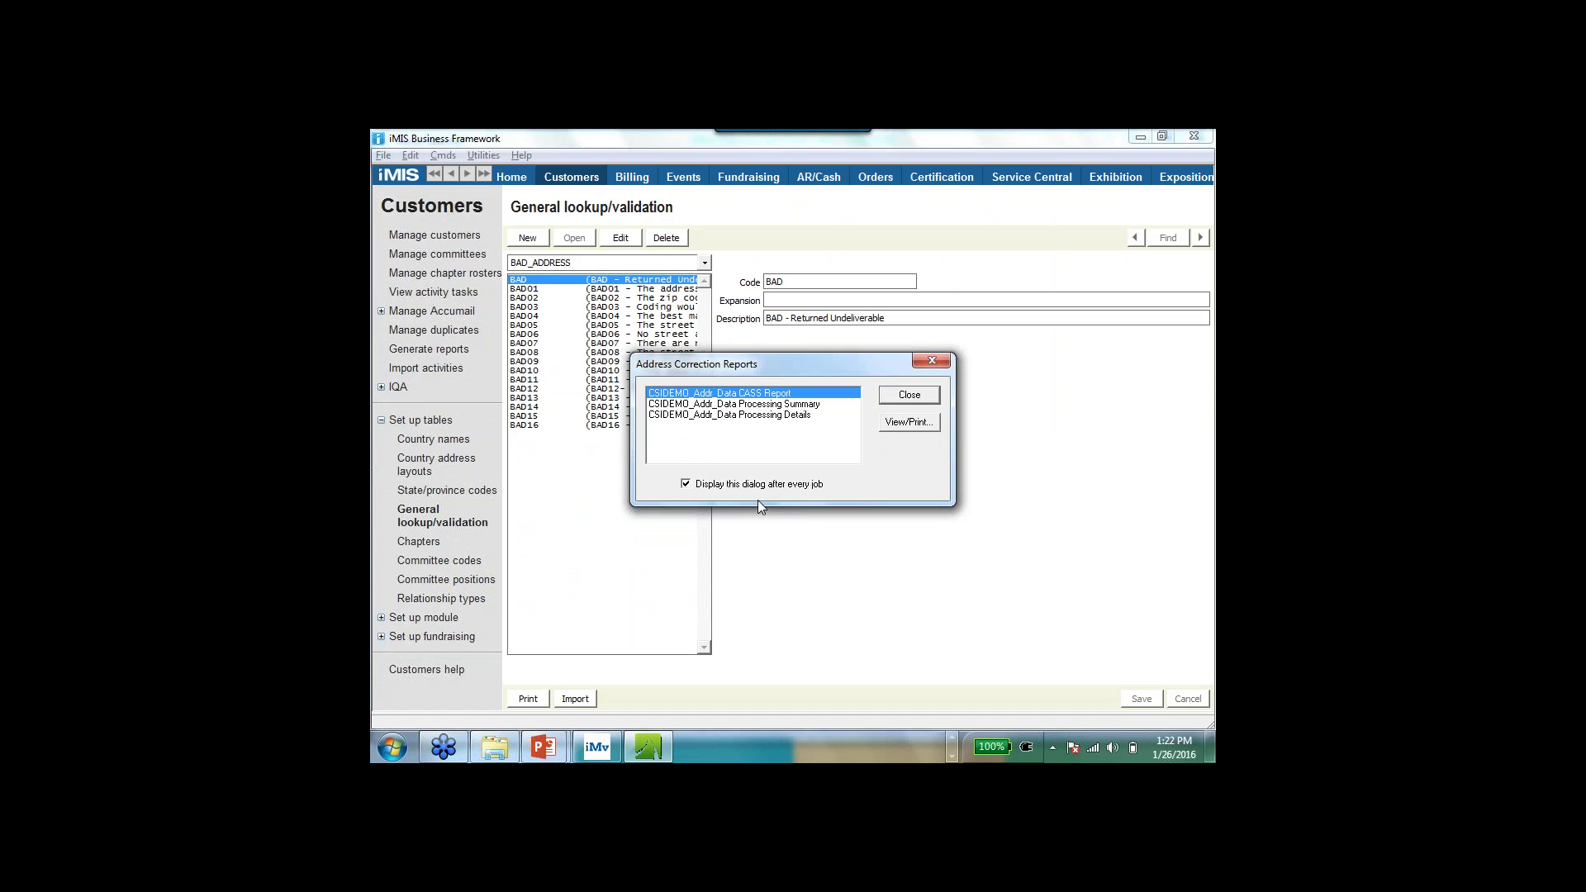
View the CSIDEMO_Addr_Data CASS Report through its output and mailer sections, and return to the address correction reports list.
{"action": "left_click", "coordinate": [906, 422]}
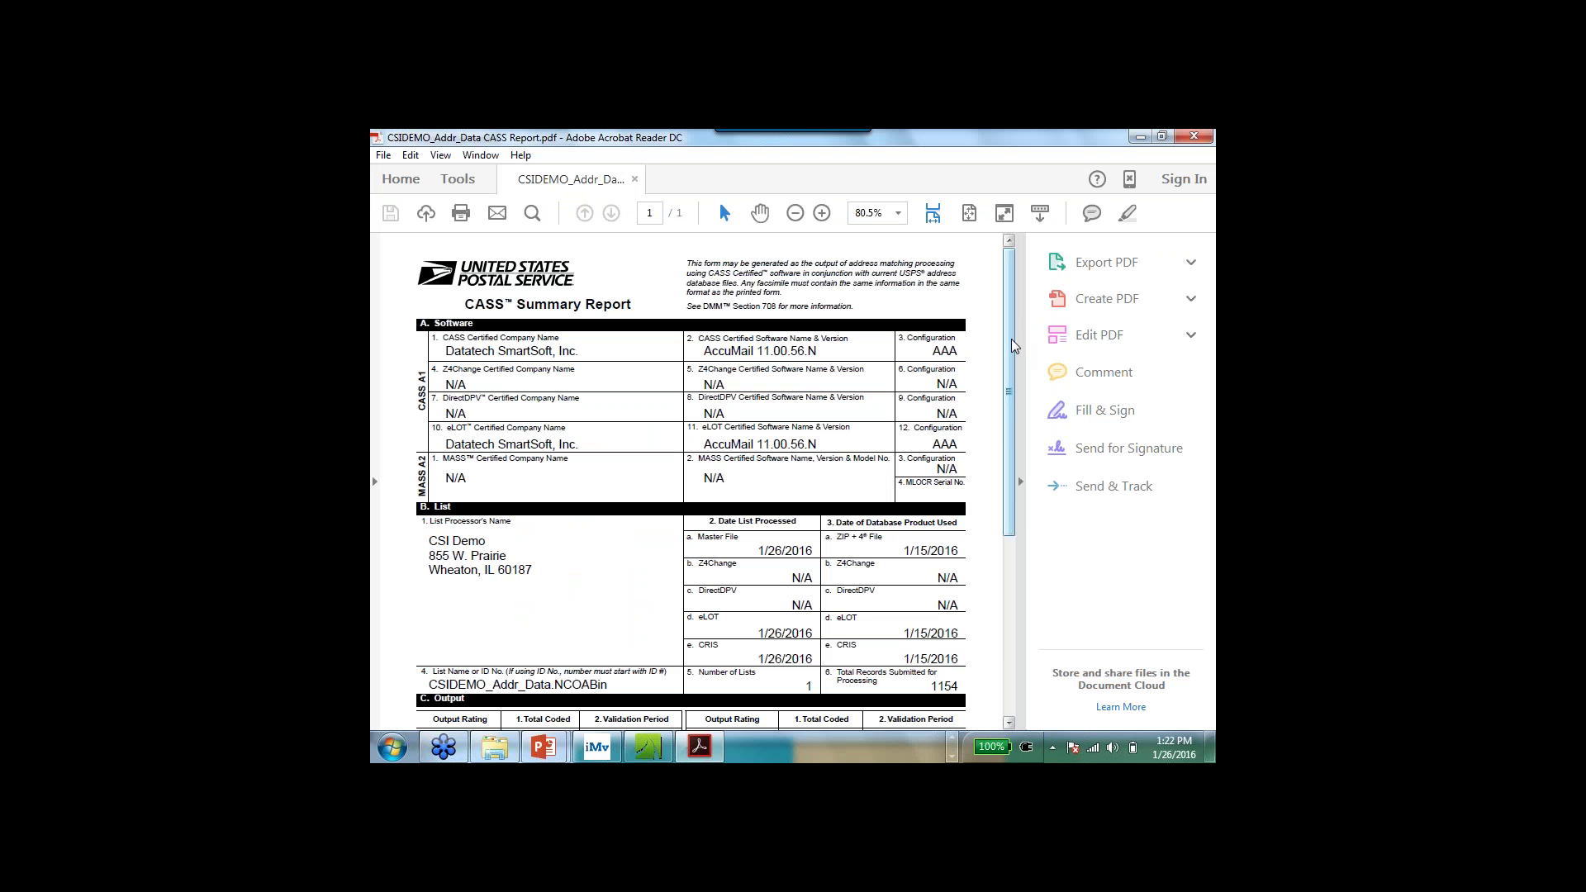
{"action": "left_click_drag", "start_coordinate": [1013, 342], "coordinate": [1039, 524]}
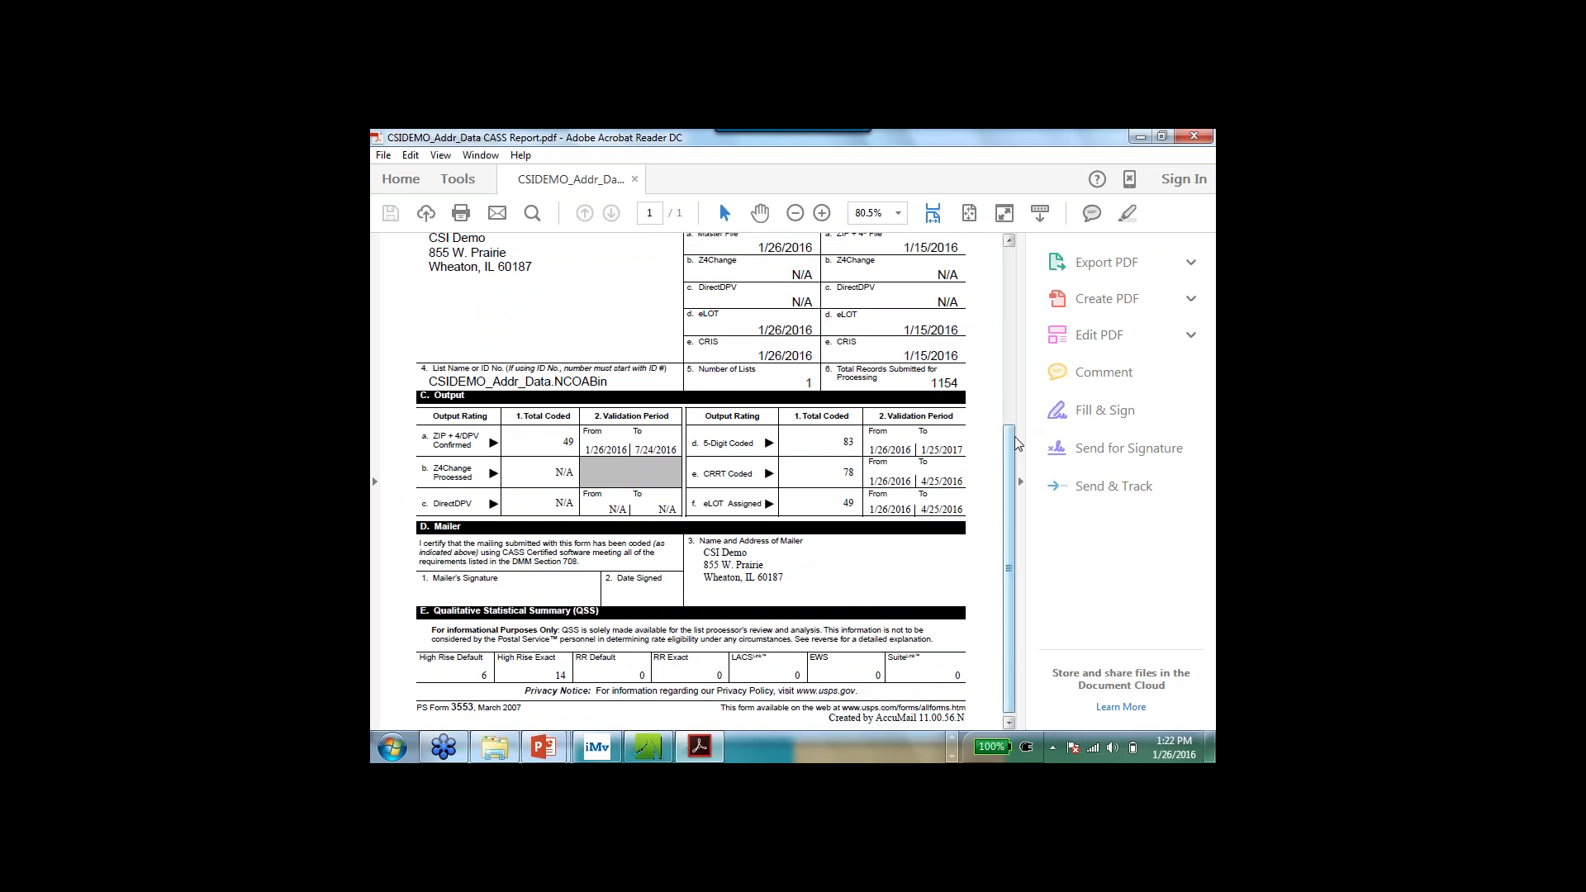
{"action": "key", "text": "alt+Tab"}
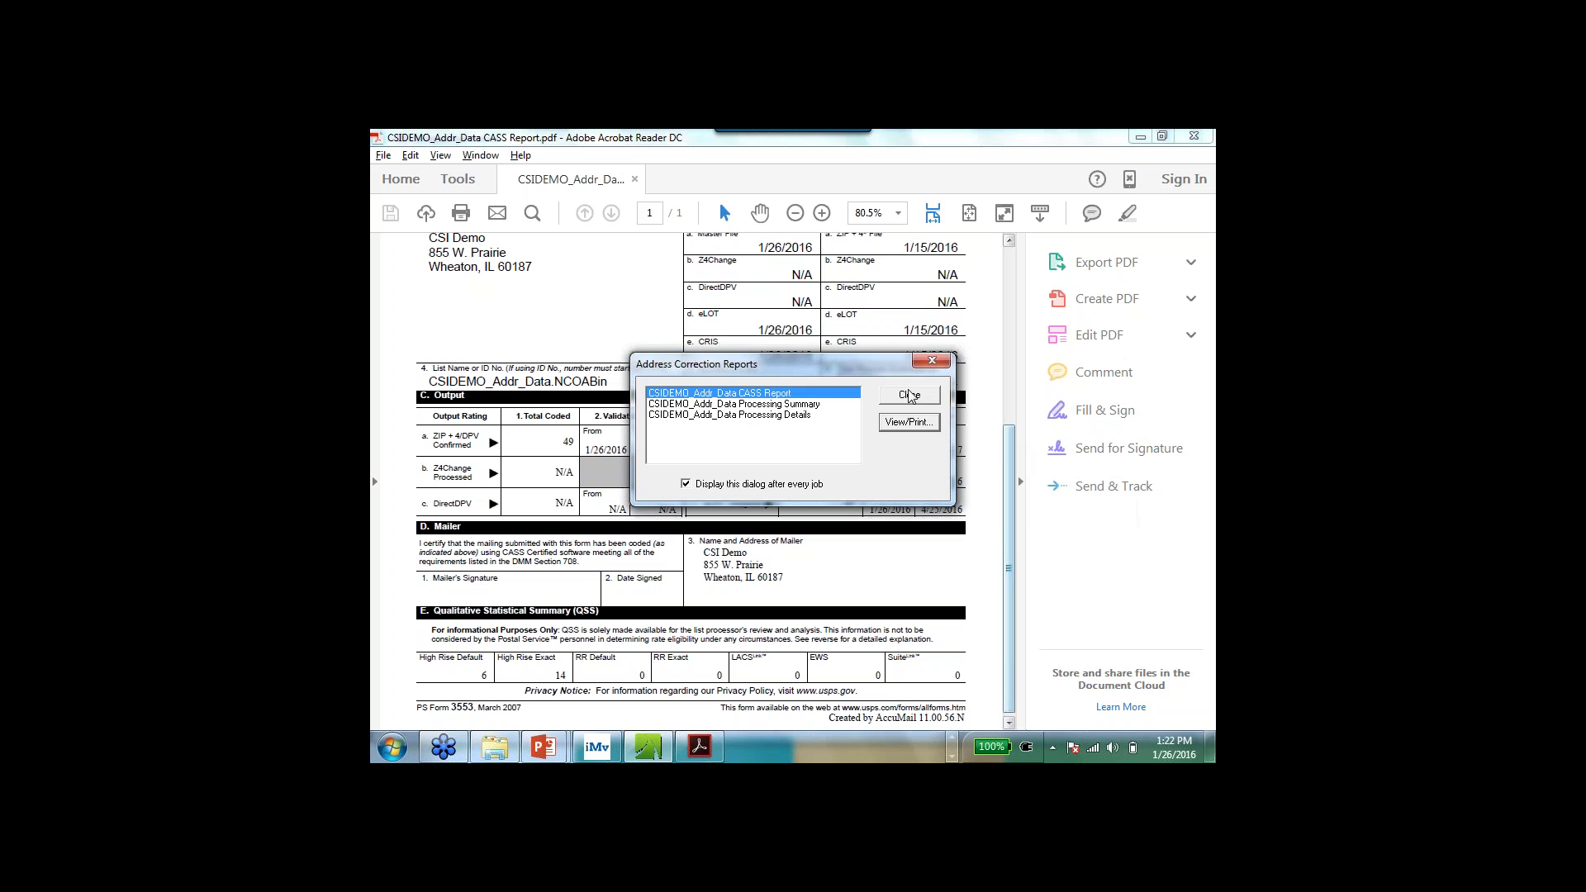
View the CSIDEMO_Addr_Data Processing Summary report down to its record processing information, and return to the reports list.
{"action": "left_click", "coordinate": [789, 405]}
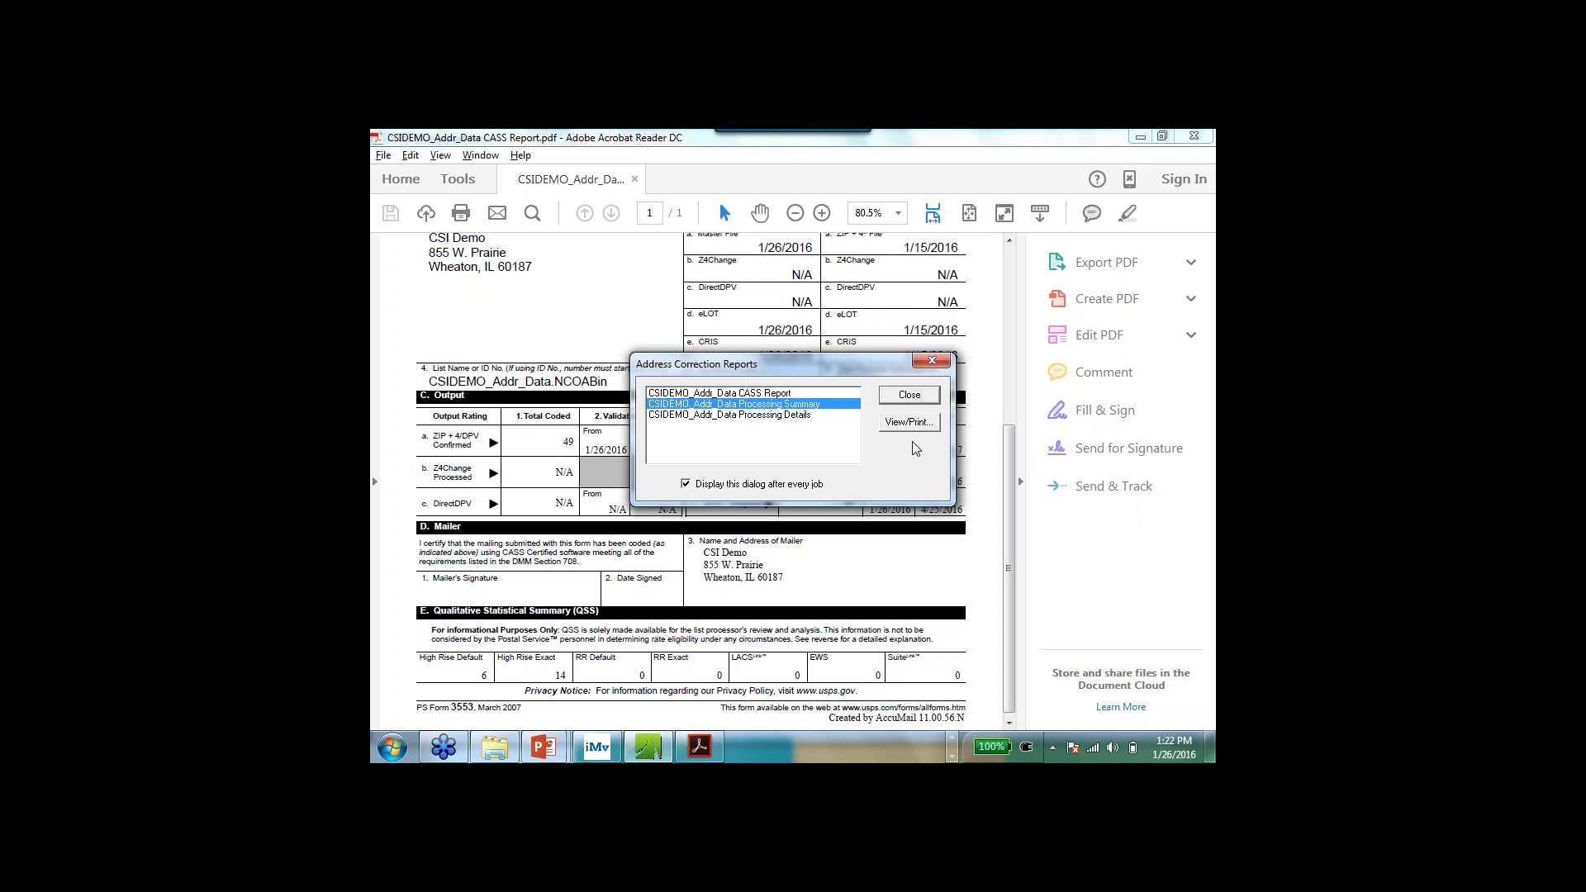
{"action": "left_click", "coordinate": [909, 423]}
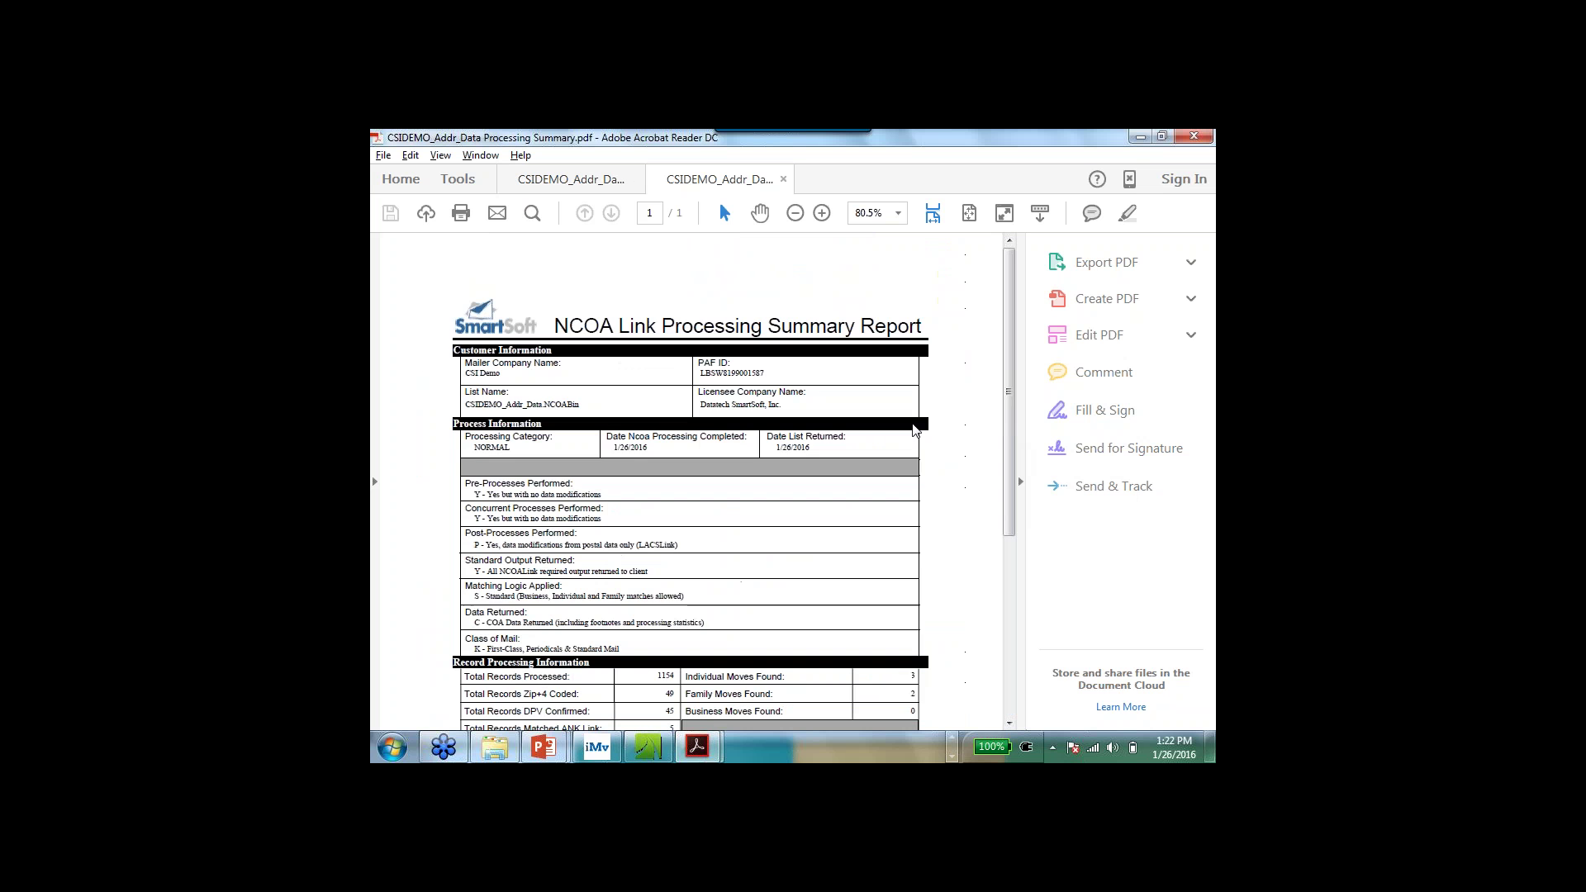
{"action": "left_click_drag", "start_coordinate": [1008, 354], "coordinate": [1039, 446]}
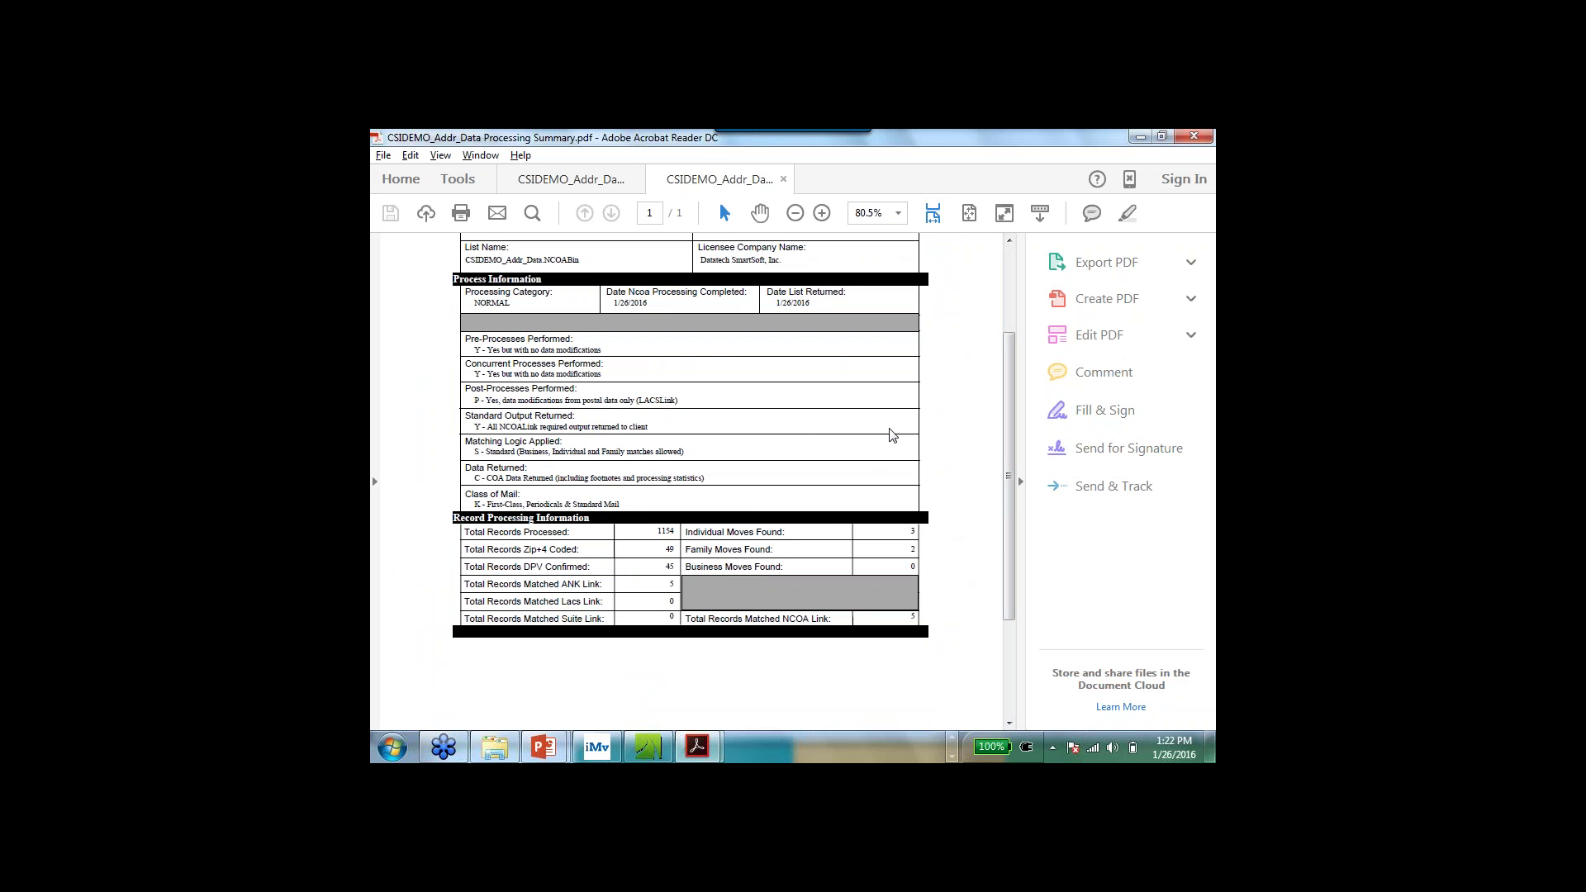
{"action": "key", "text": "alt+Tab"}
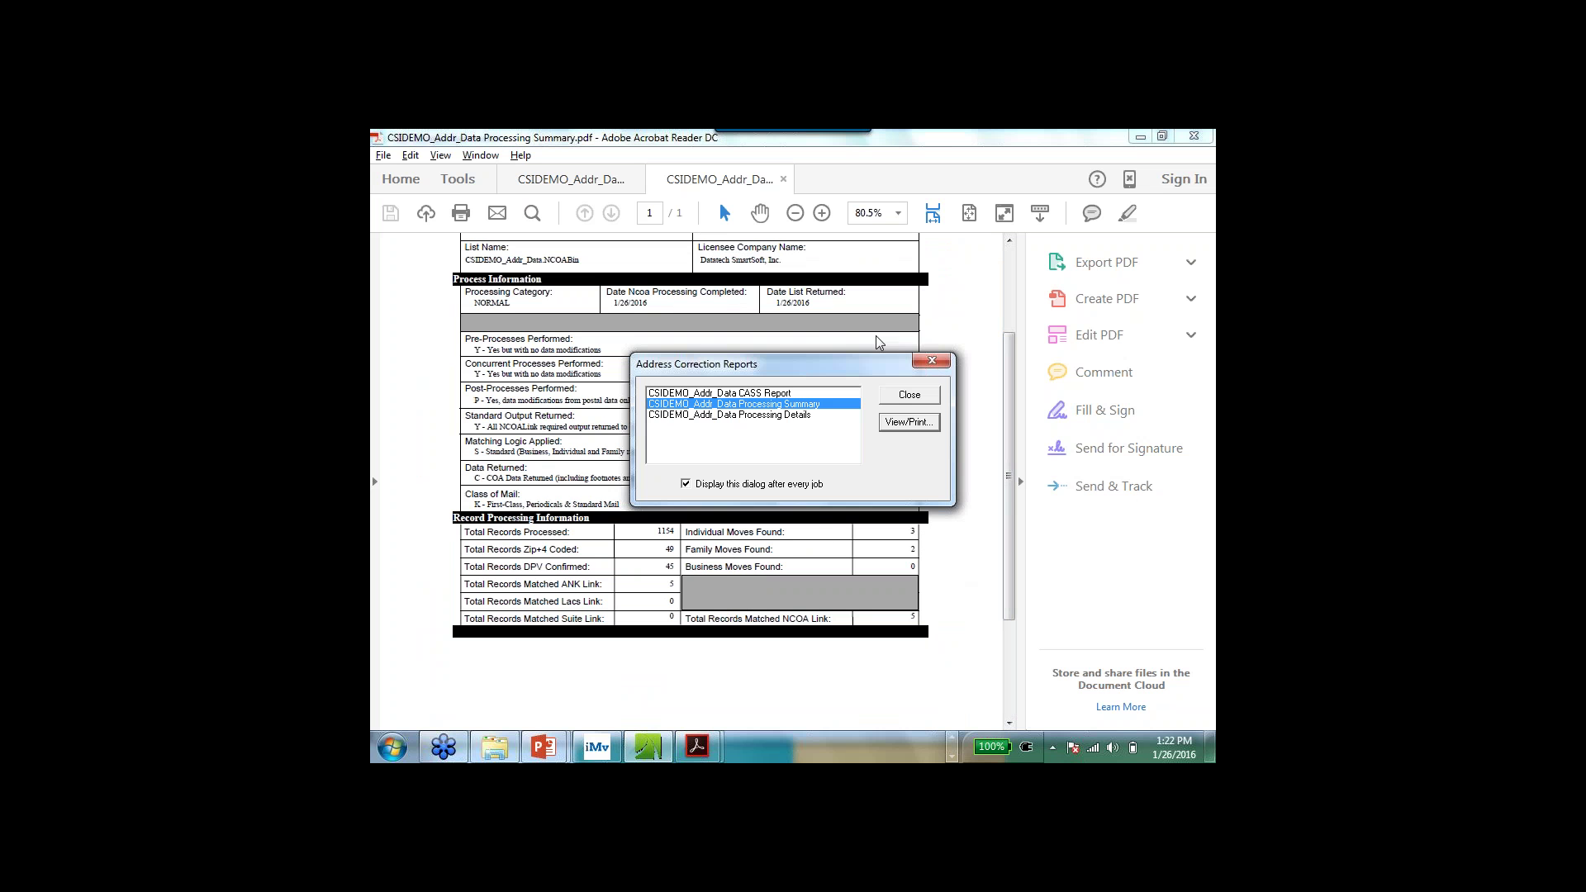
View the CSIDEMO_Addr_Data Processing Details report, and close both it and the address correction reports list.
{"action": "left_click", "coordinate": [756, 414]}
{"action": "left_click", "coordinate": [902, 422]}
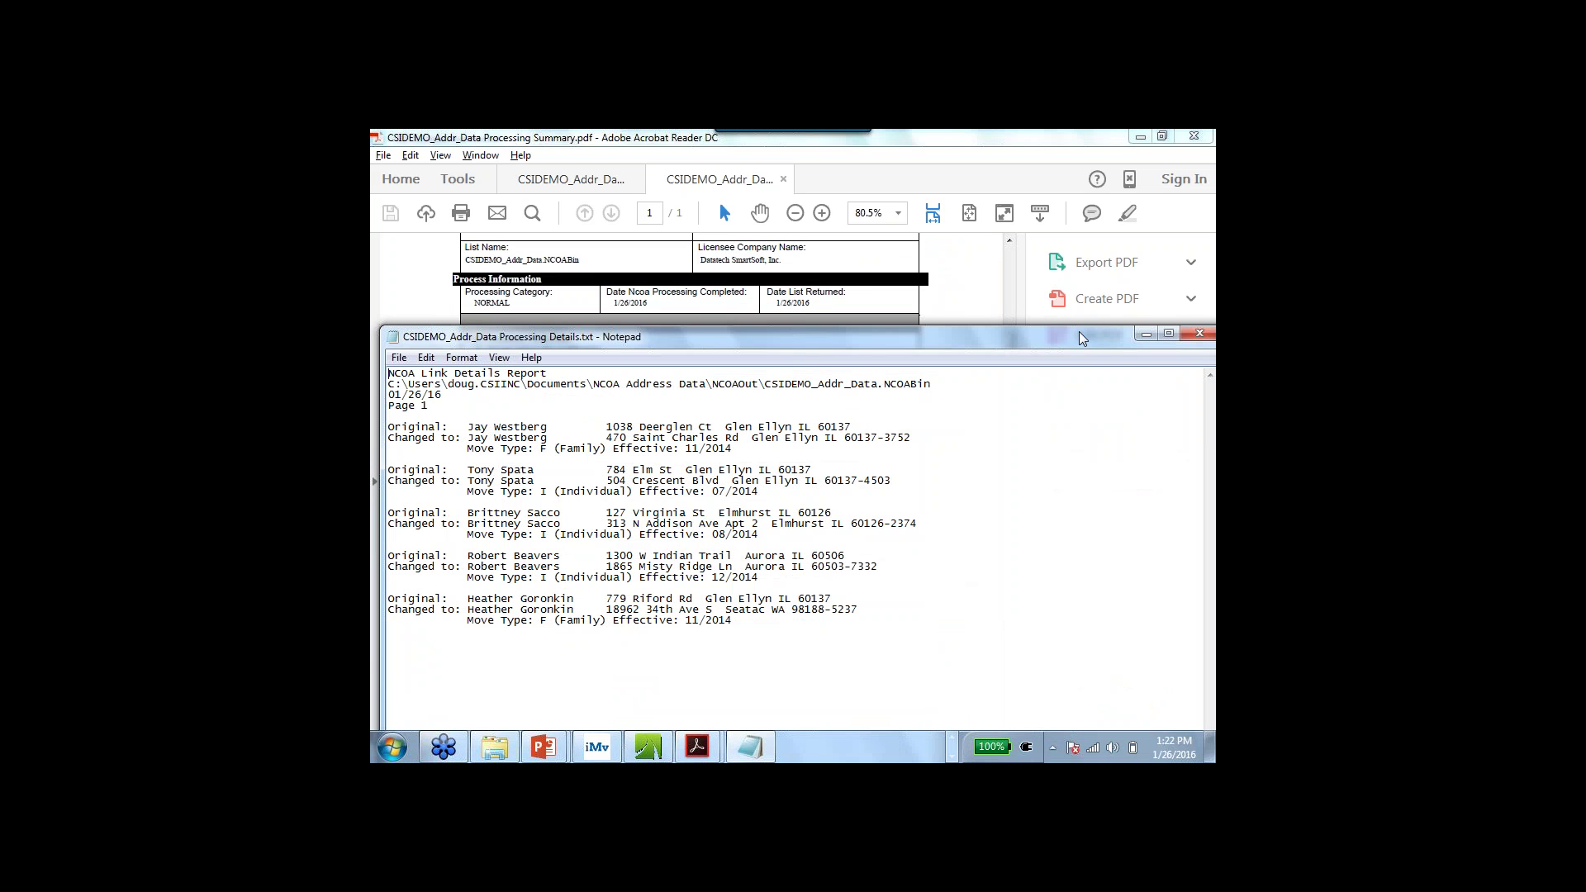
{"action": "mouse_move", "coordinate": [1069, 337]}
{"action": "left_mouse_down"}
{"action": "mouse_move", "coordinate": [1053, 289]}
{"action": "mouse_move", "coordinate": [1056, 329]}
{"action": "left_mouse_up"}
{"action": "left_click", "coordinate": [1169, 329]}
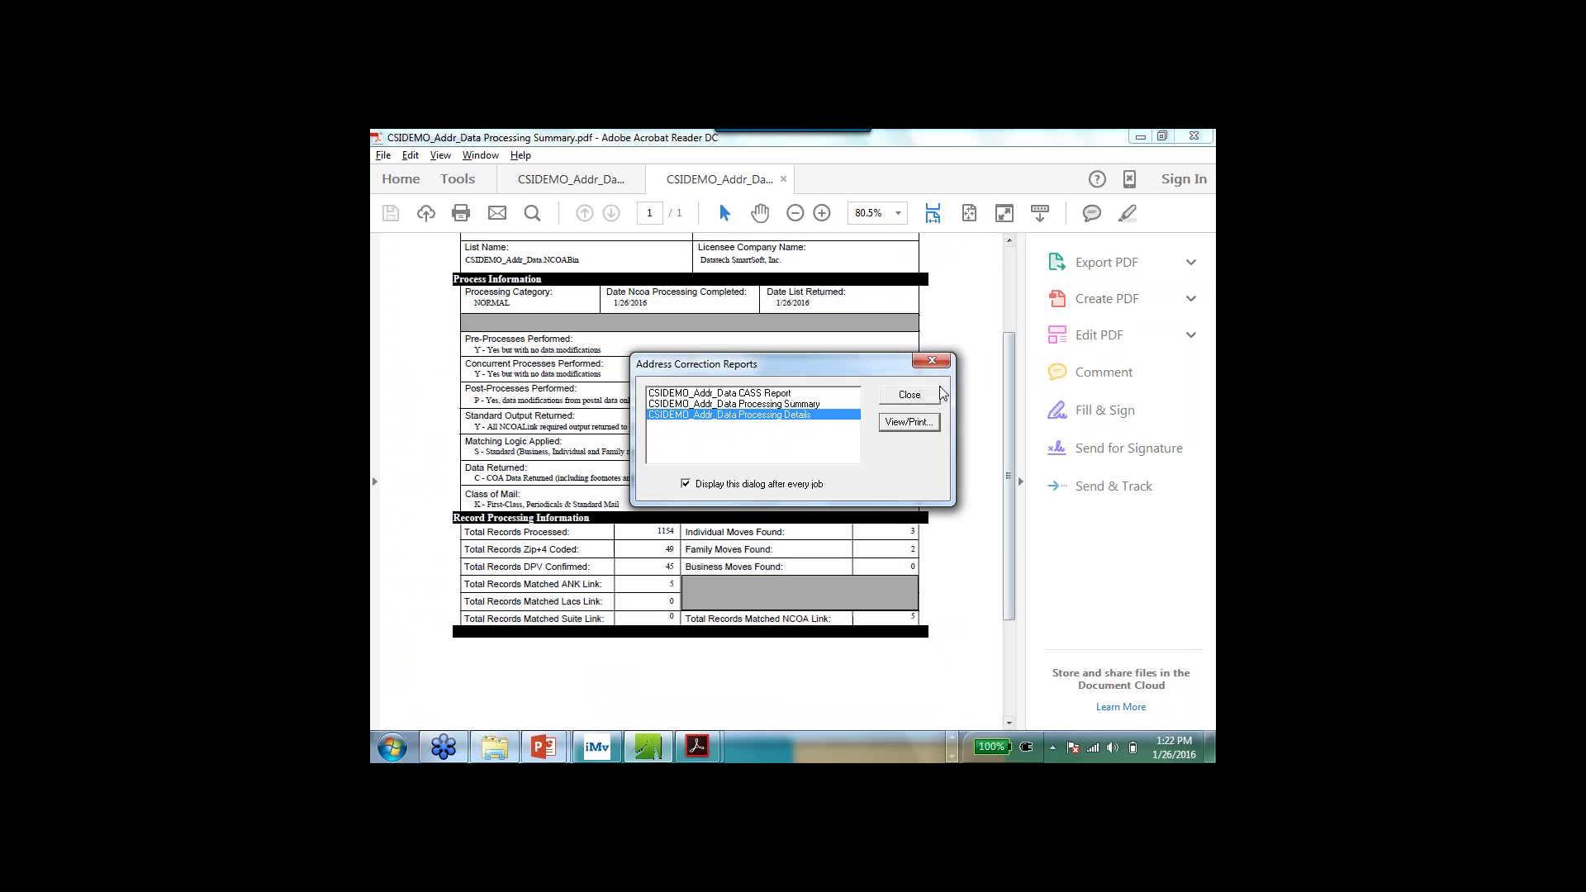
{"action": "left_click", "coordinate": [906, 397]}
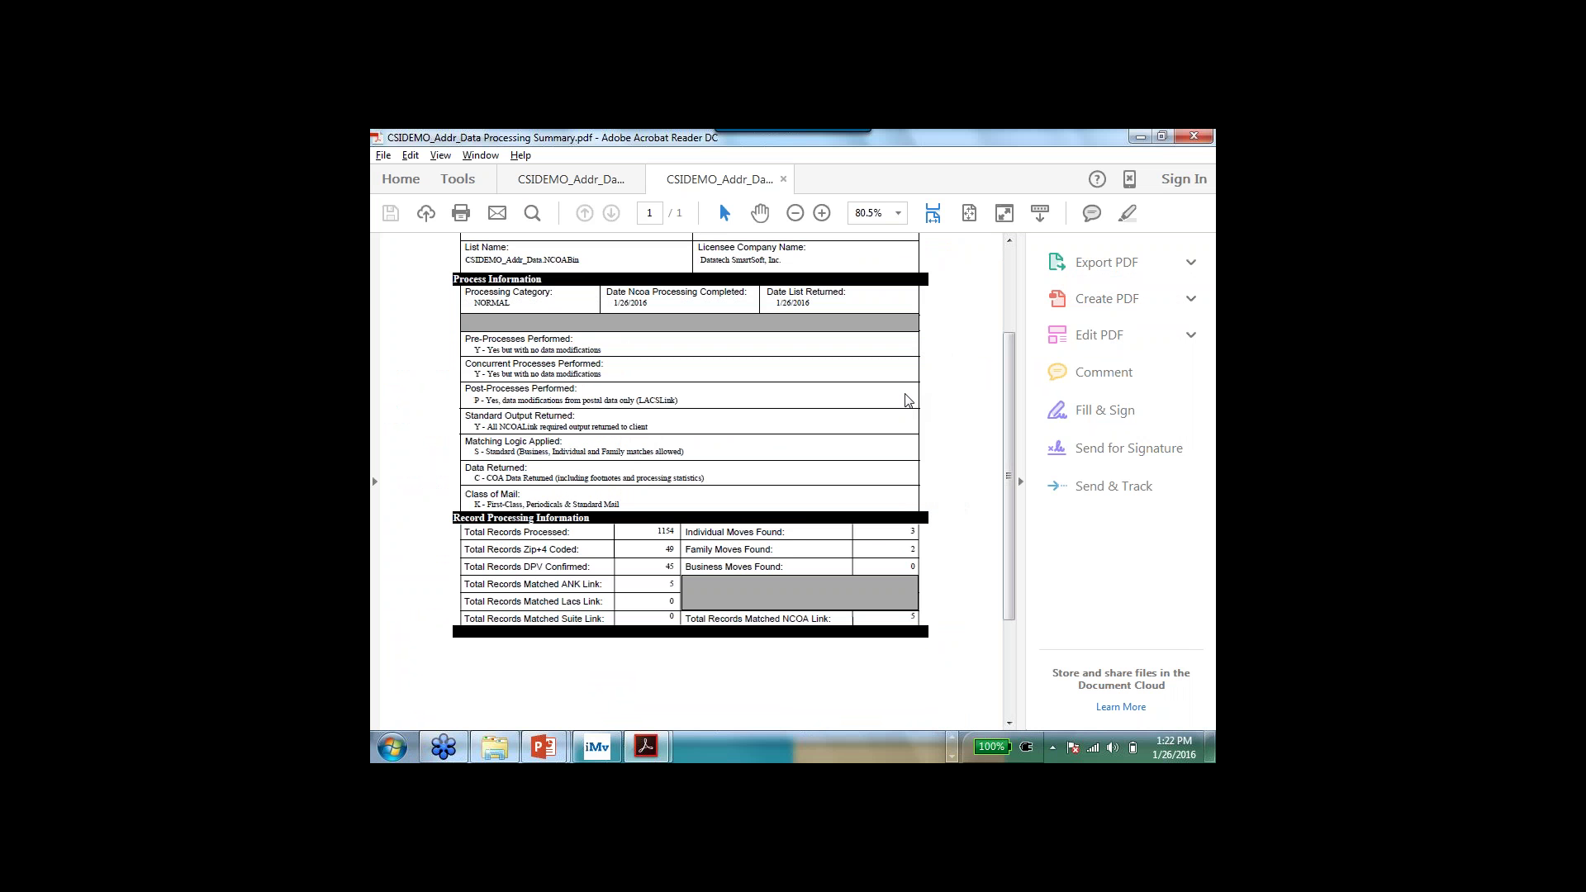
Switch to iMove Data Pull and list the completed import's NCOA results in the data grid.
{"action": "key", "text": "alt+Tab"}
{"action": "key", "text": "alt+Tab"}
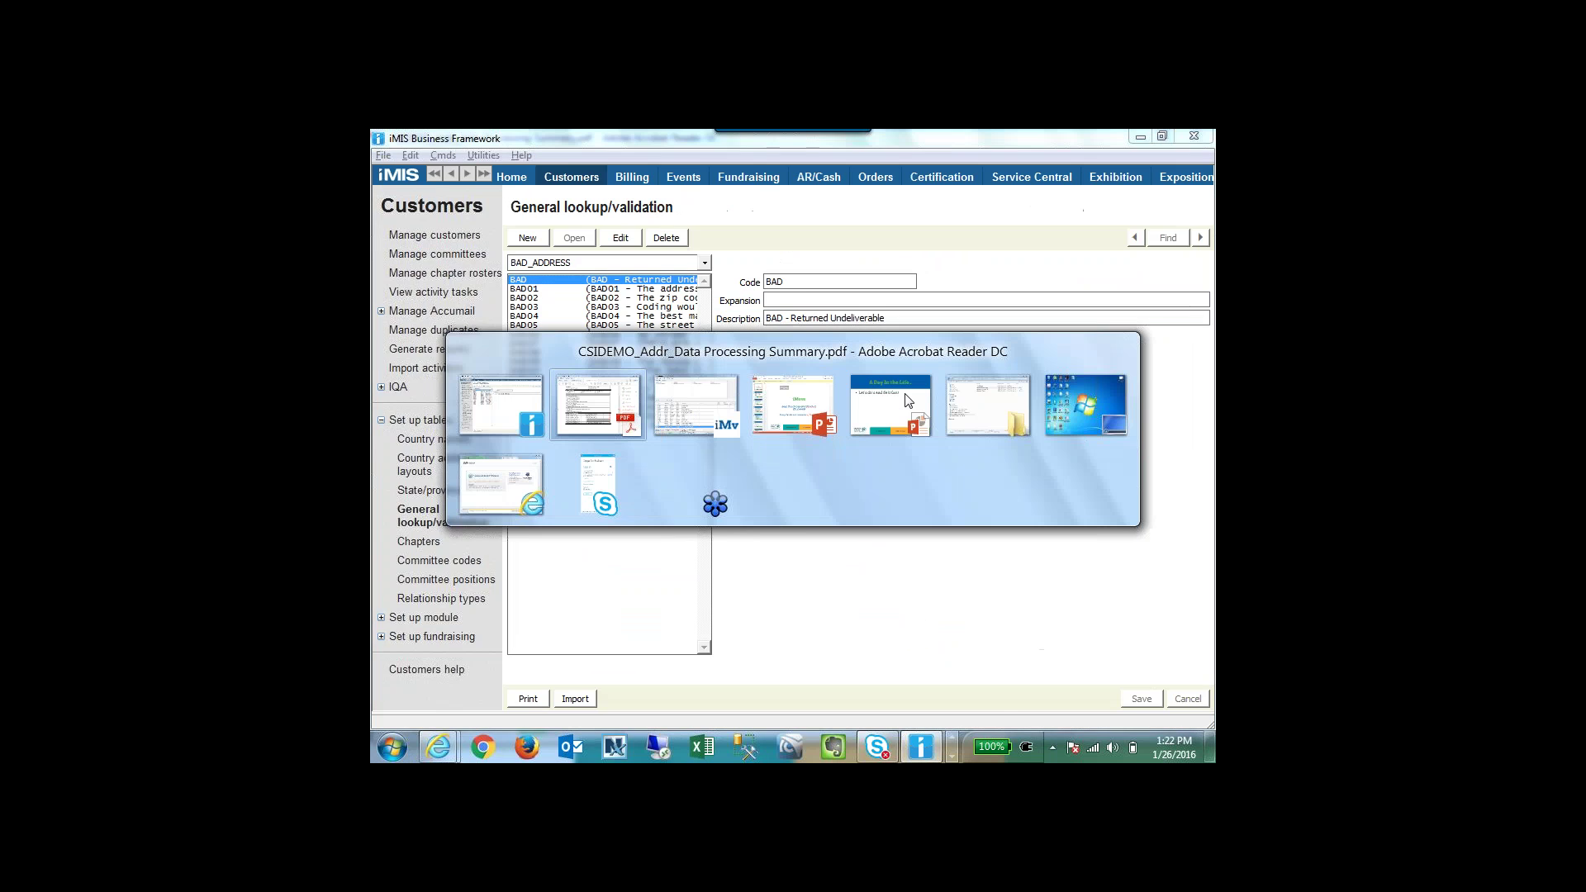
{"action": "key", "text": "alt+Tab"}
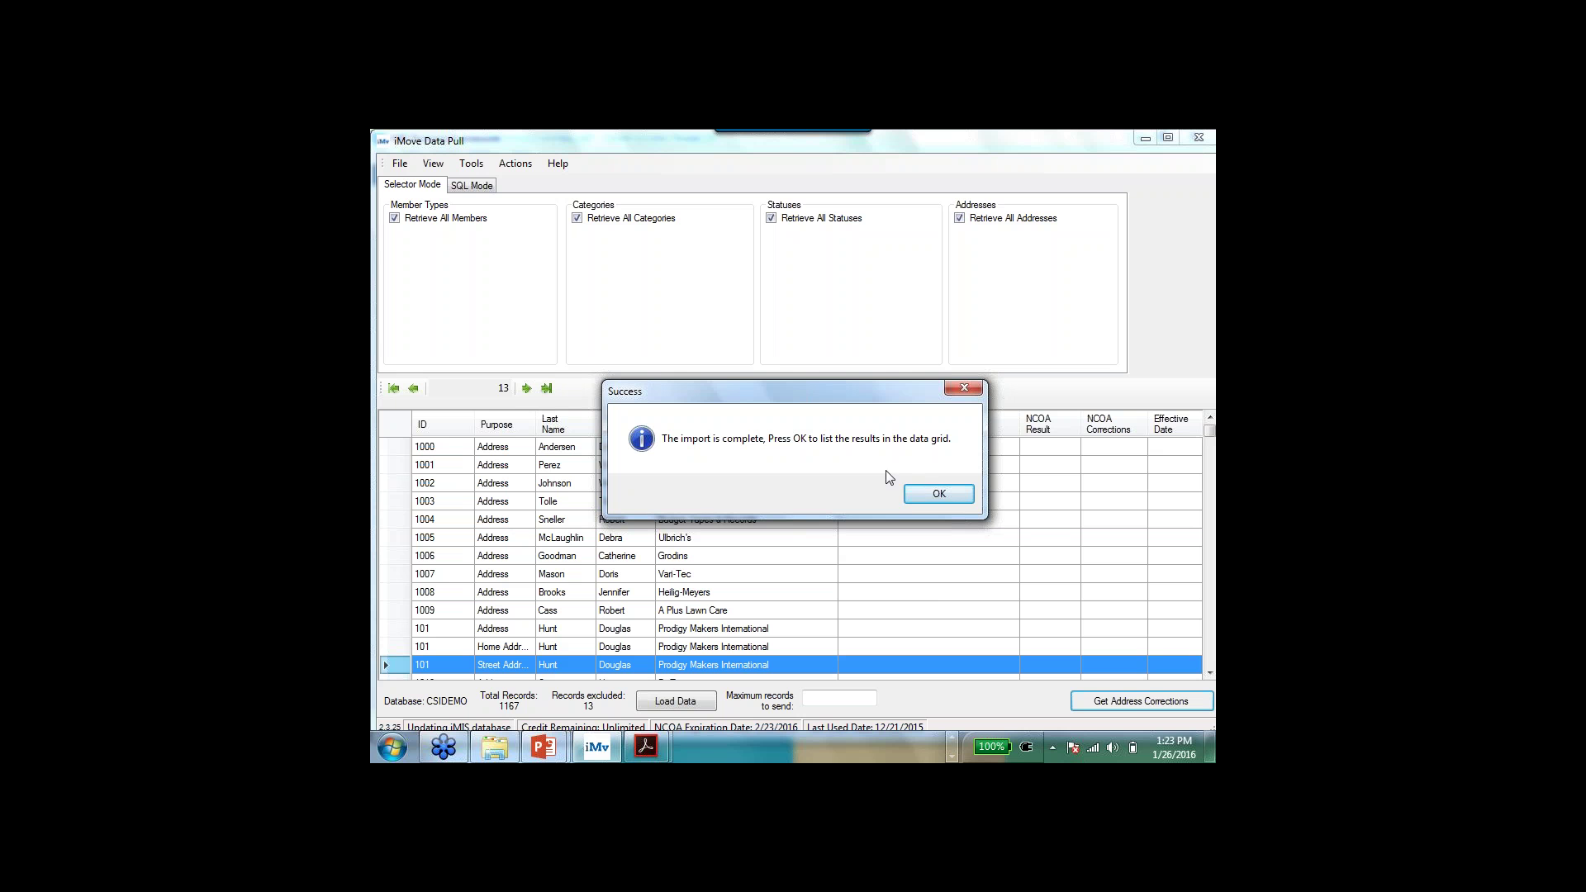
{"action": "left_click", "coordinate": [936, 495]}
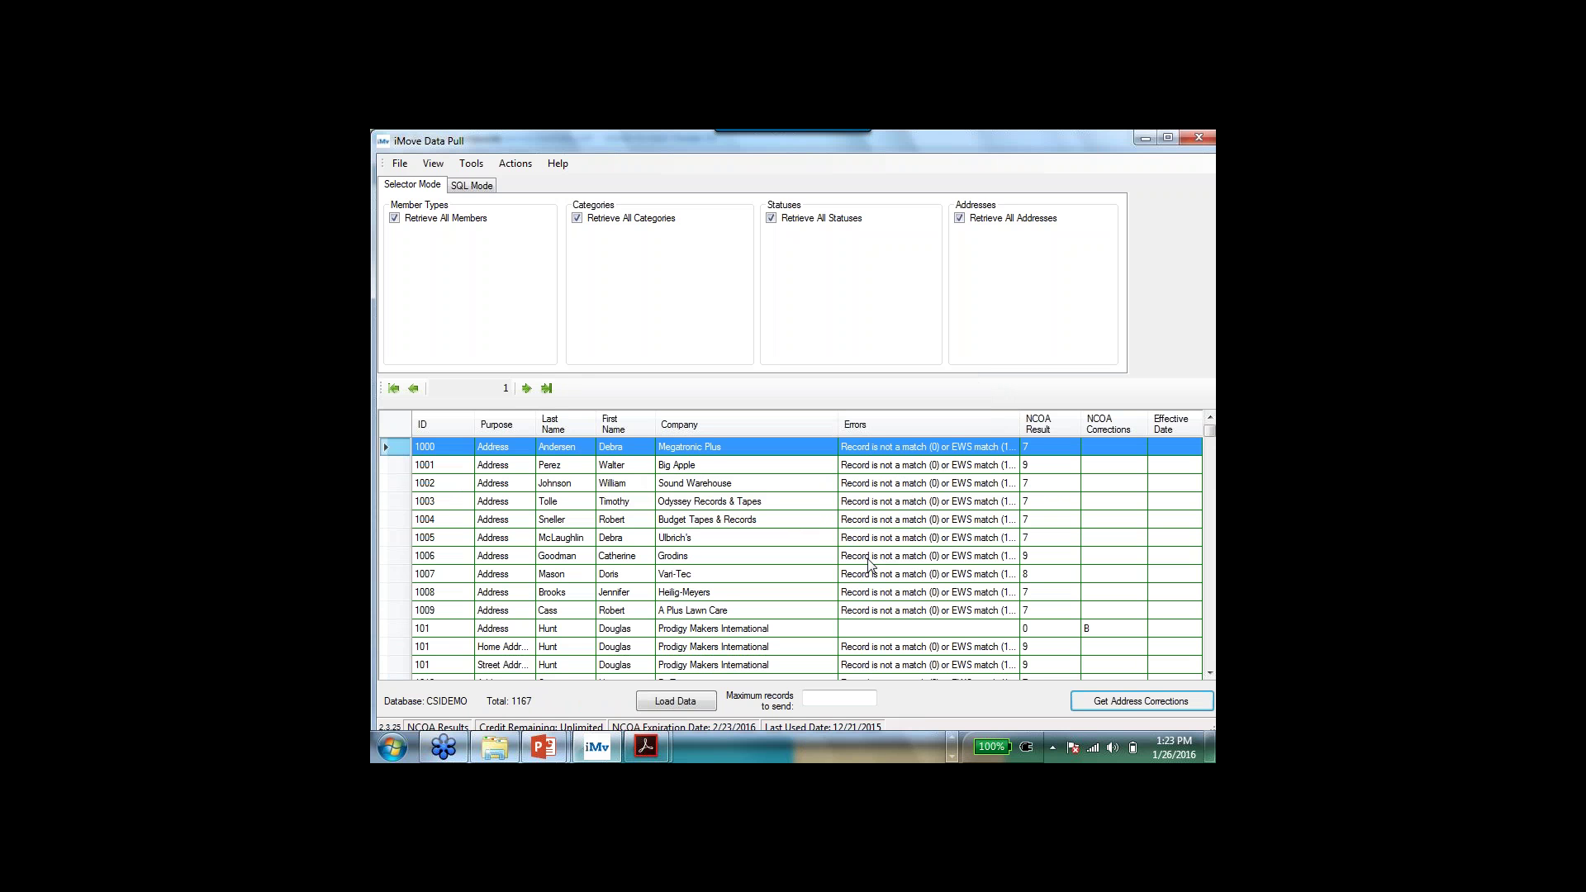
Switch to iMIS, search the customers by name for a member, and open the first matching record.
{"action": "key", "text": "alt+Tab"}
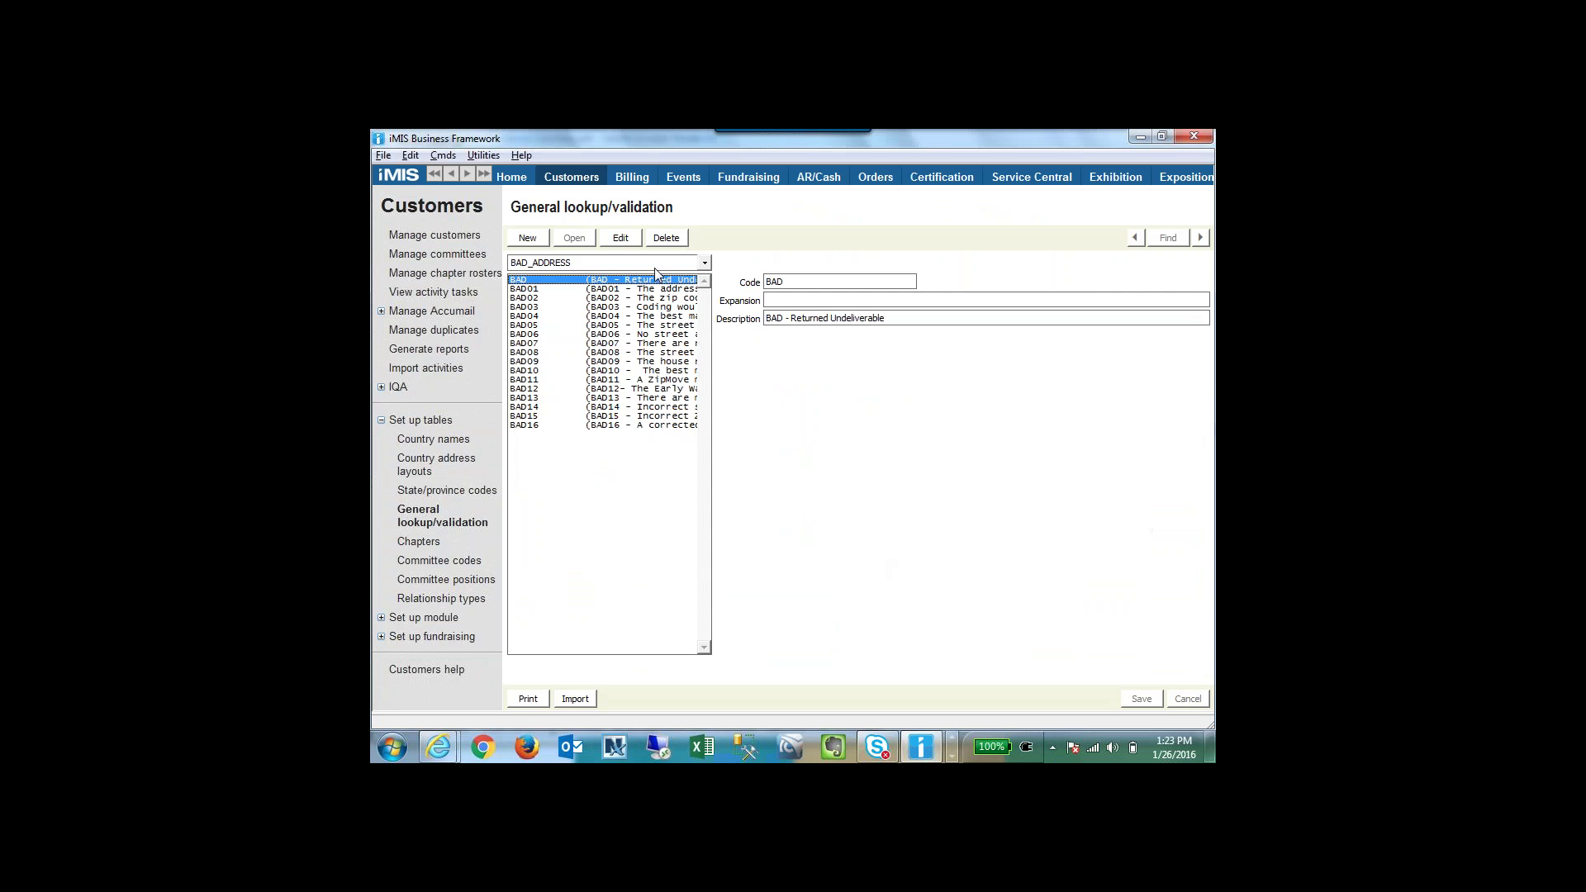
{"action": "left_click", "coordinate": [572, 177]}
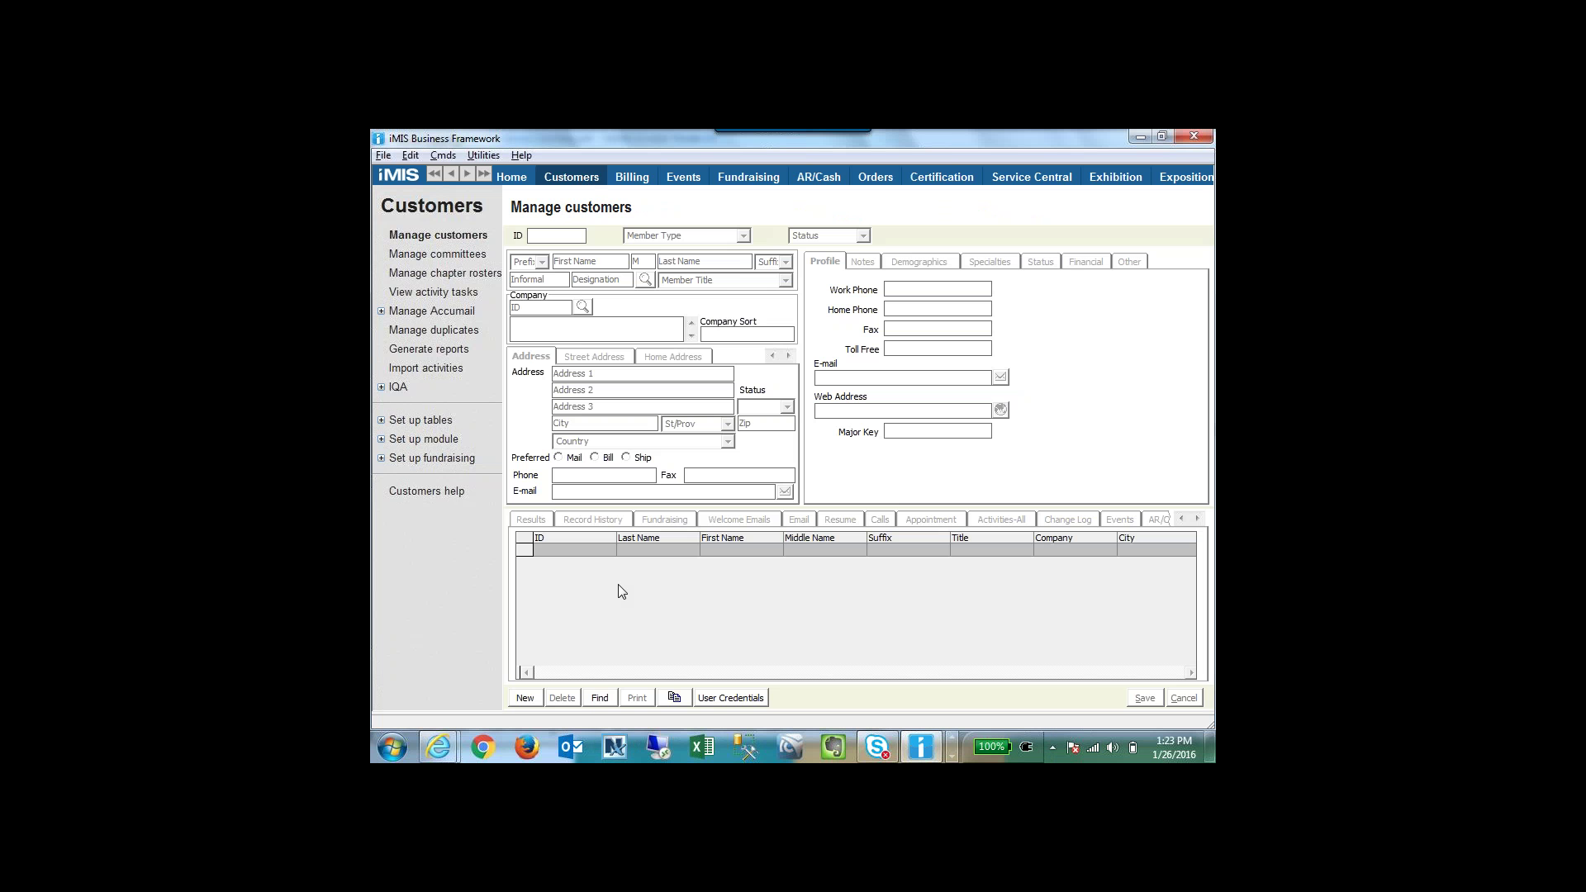
{"action": "left_click", "coordinate": [601, 697]}
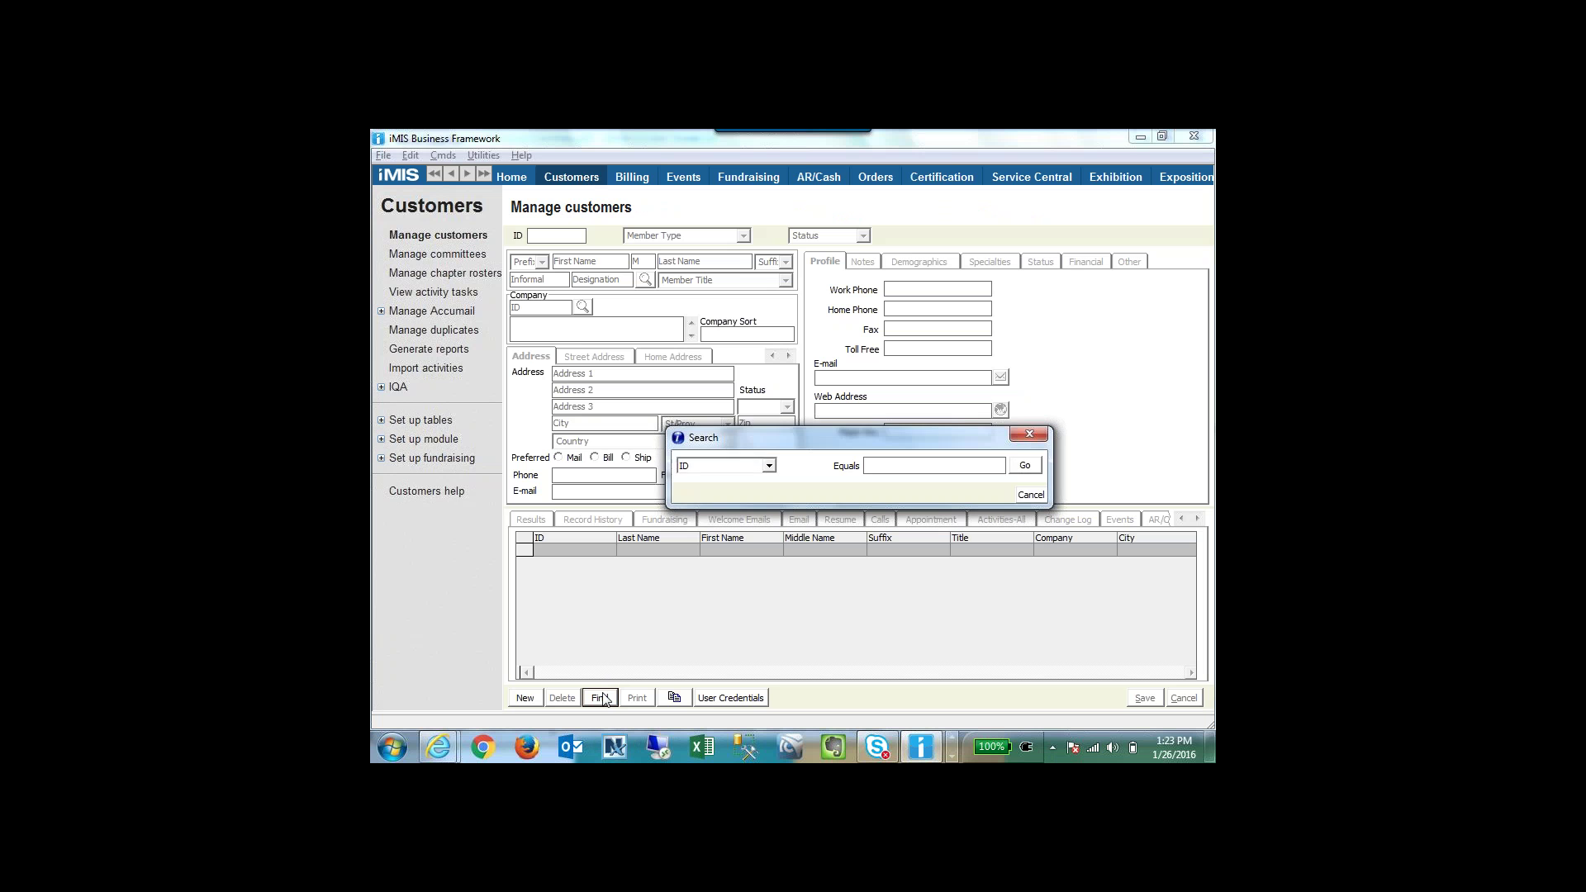
{"action": "key", "text": "shift+Tab"}
{"action": "key", "text": "n"}
{"action": "key", "text": "Tab"}
{"action": "type", "text": "anderson,"}
{"action": "key", "text": "Return"}
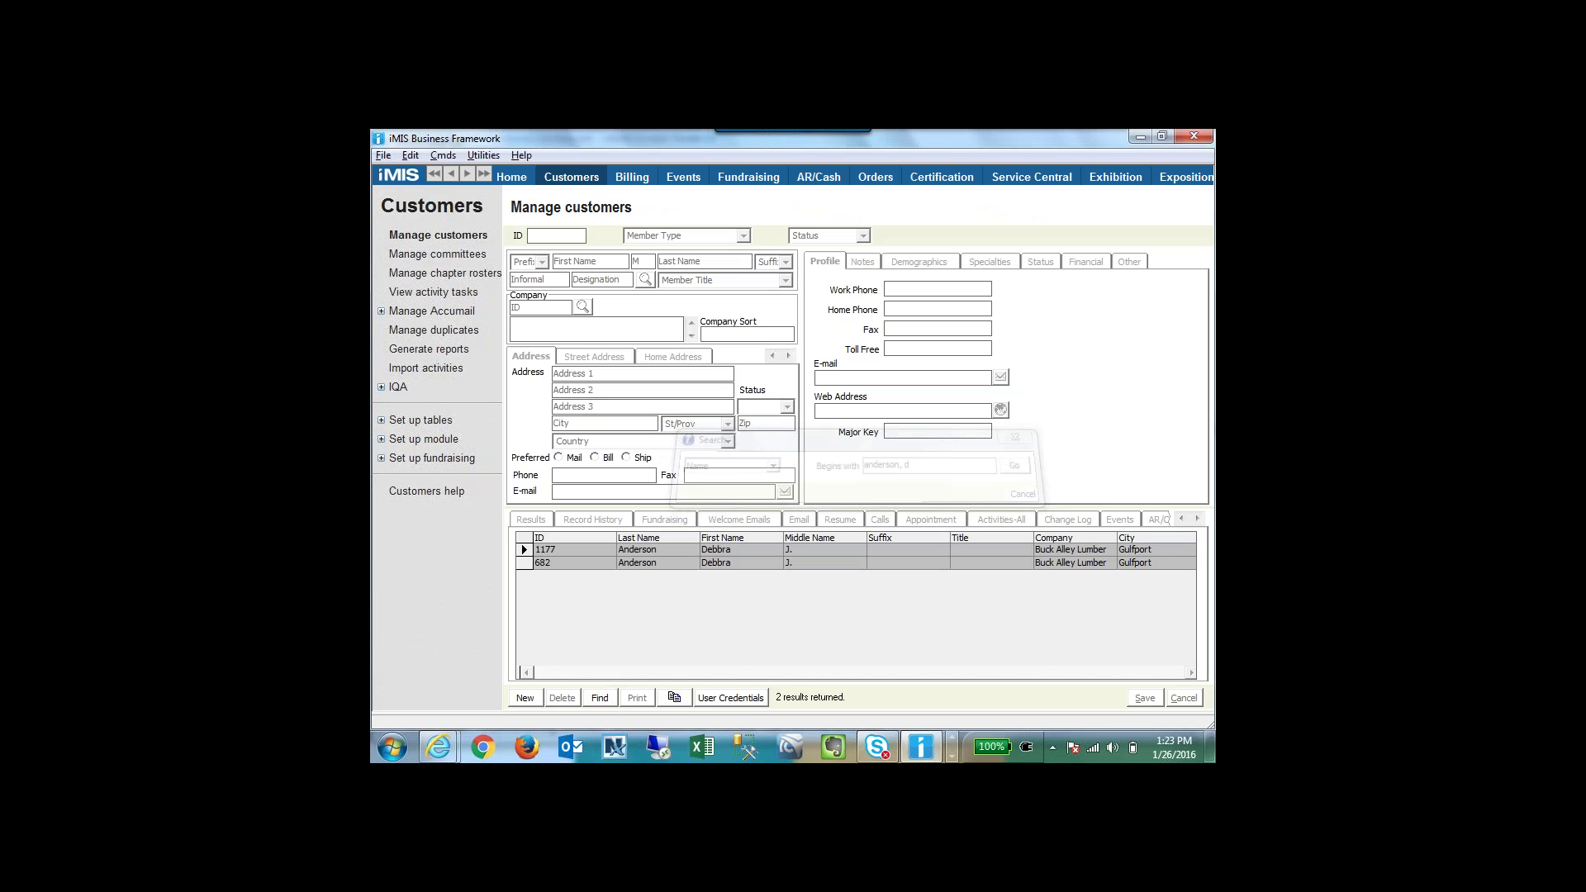
{"action": "left_click", "coordinate": [528, 549]}
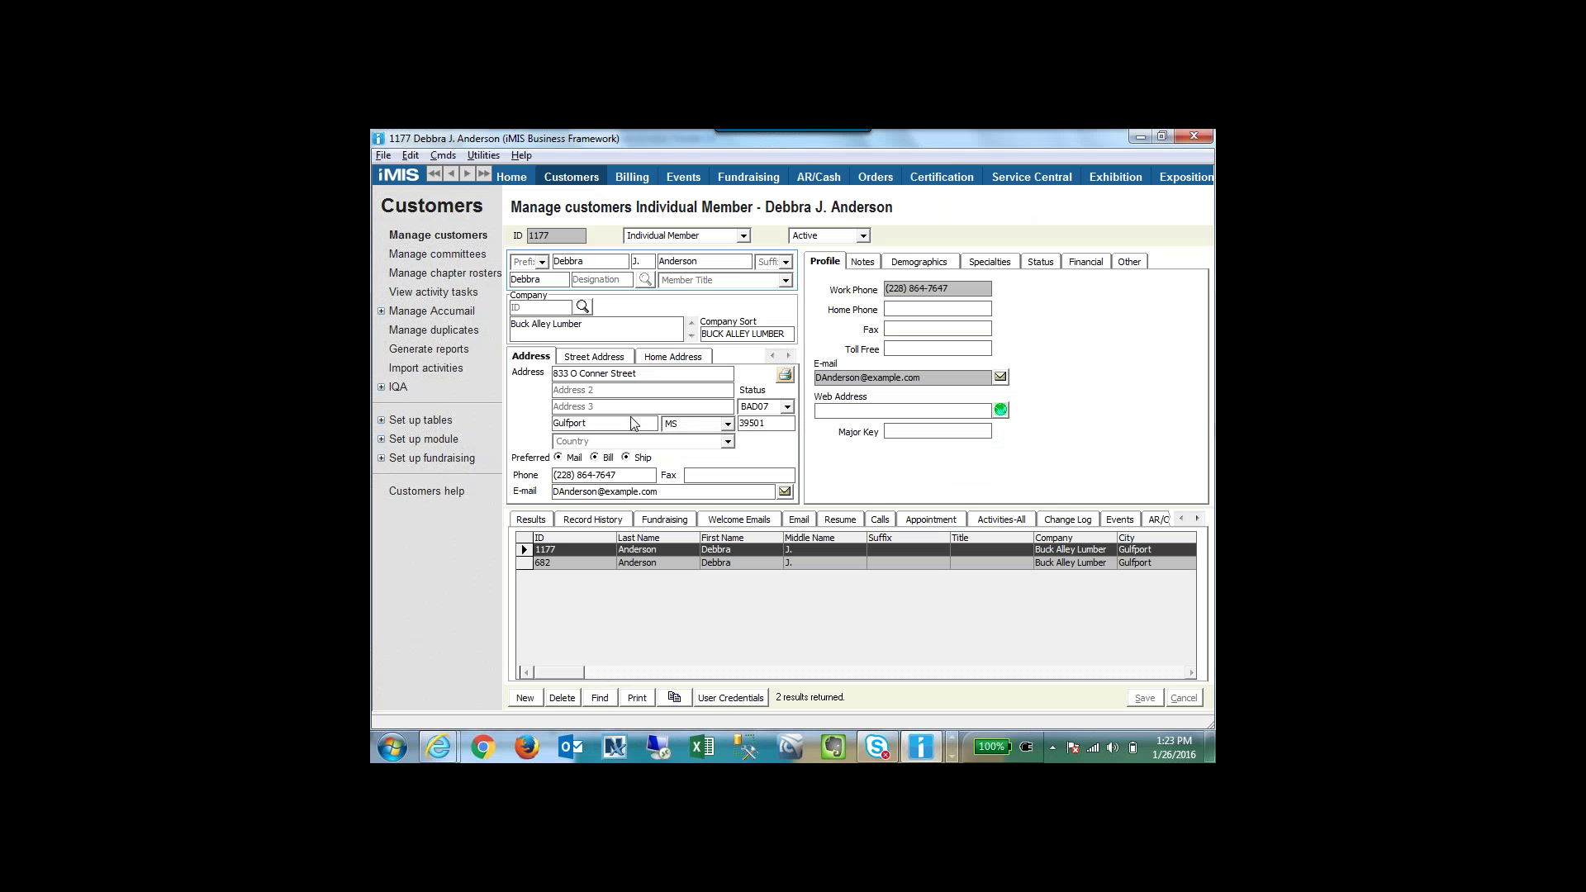
Examine the BAD07 address status description on the member's record, check the iMove results grid, and discard any record changes.
{"action": "left_click", "coordinate": [787, 408]}
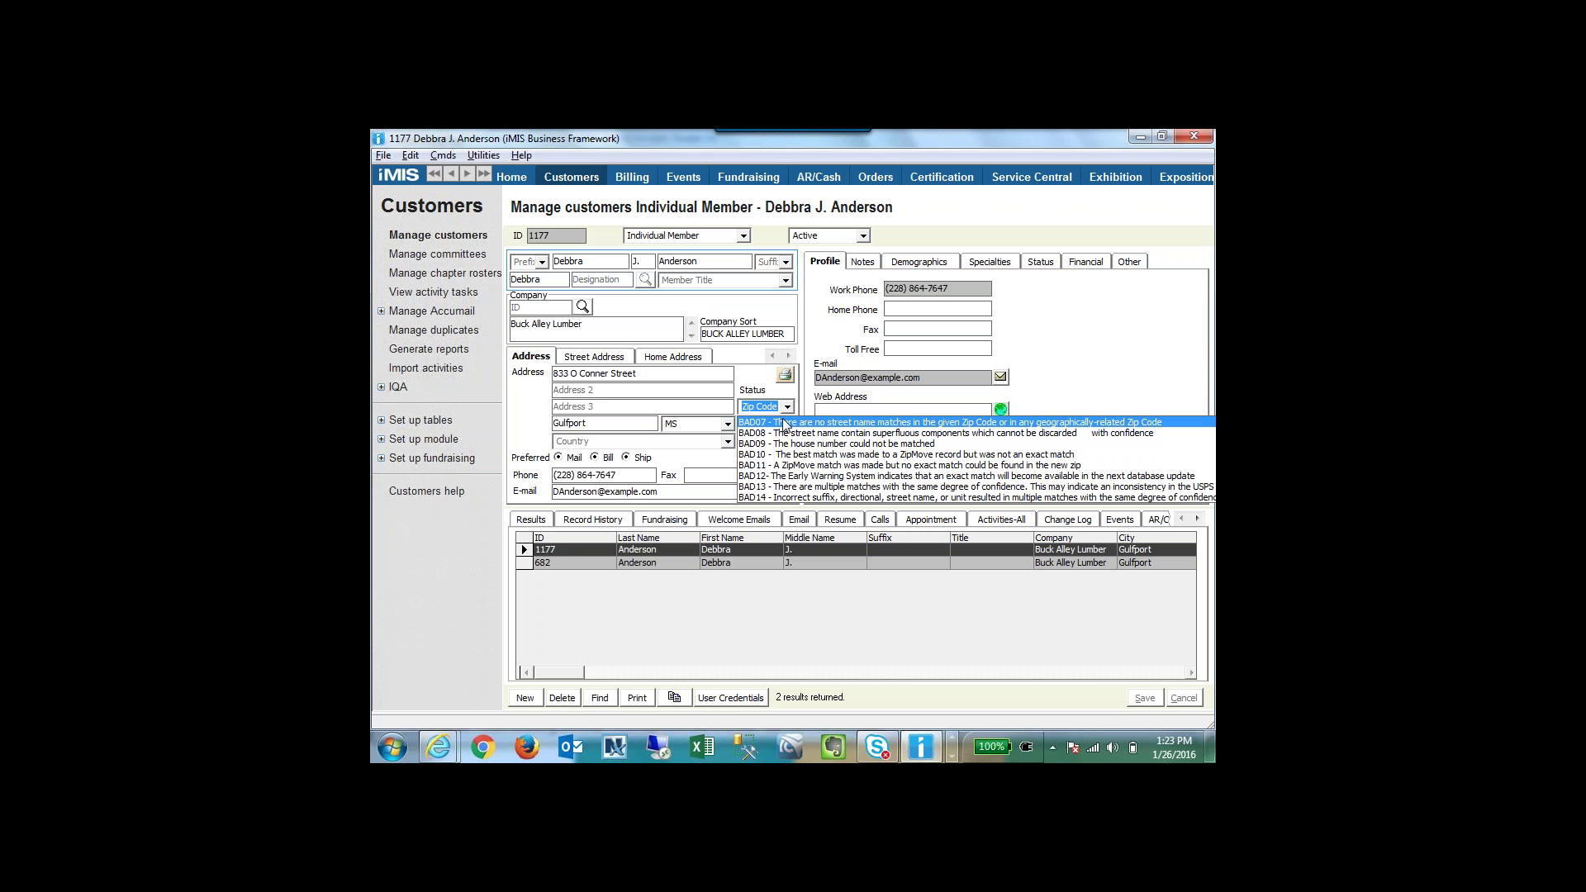
{"action": "left_click", "coordinate": [621, 427]}
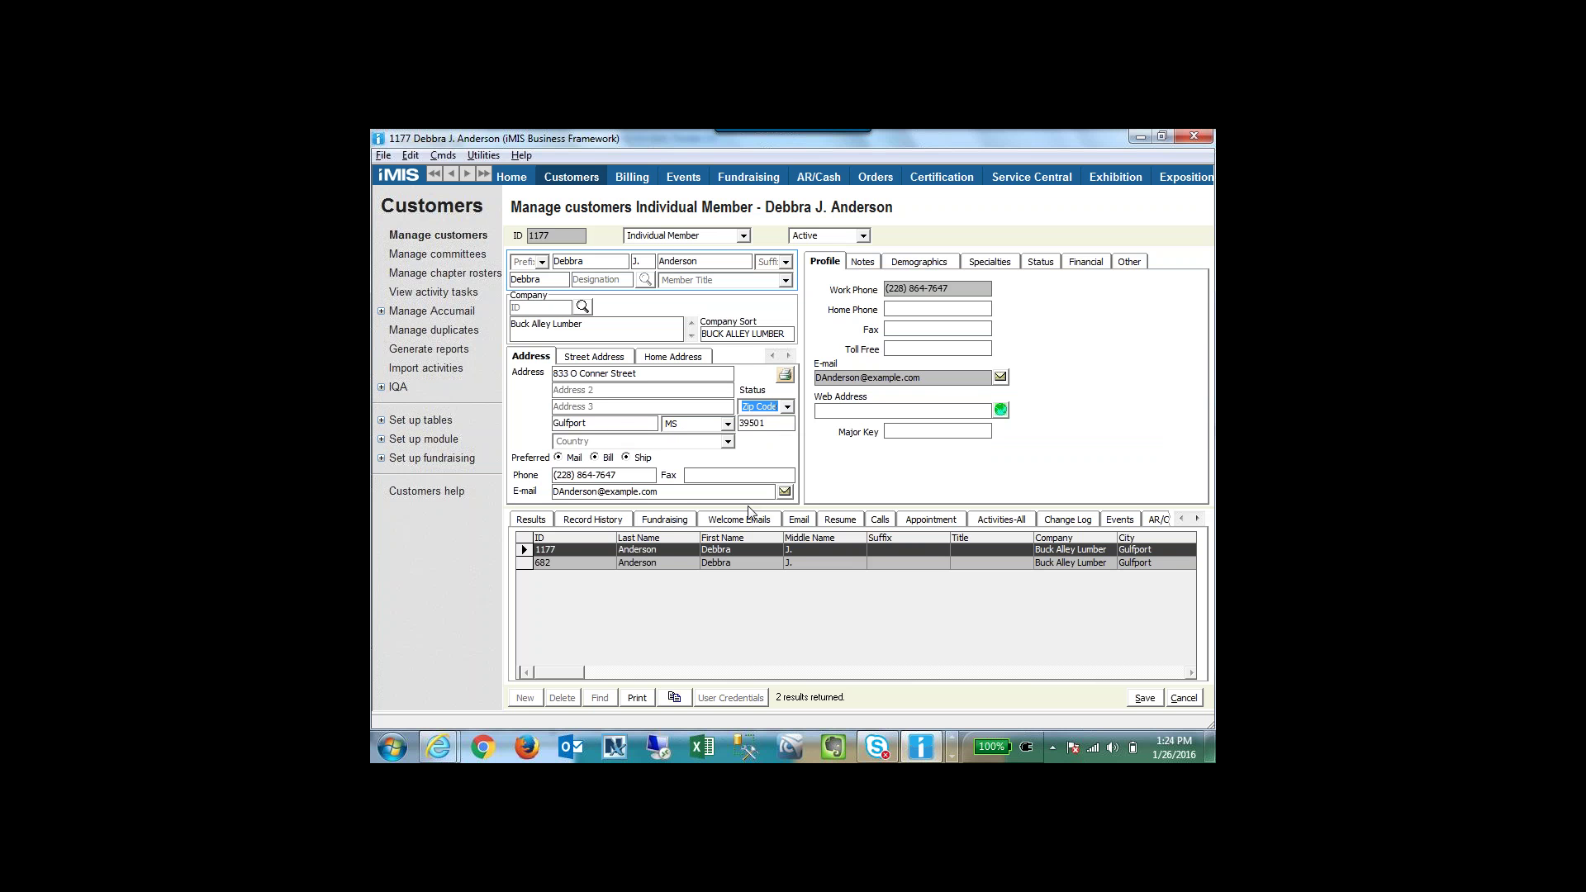
{"action": "key", "text": "alt+Tab"}
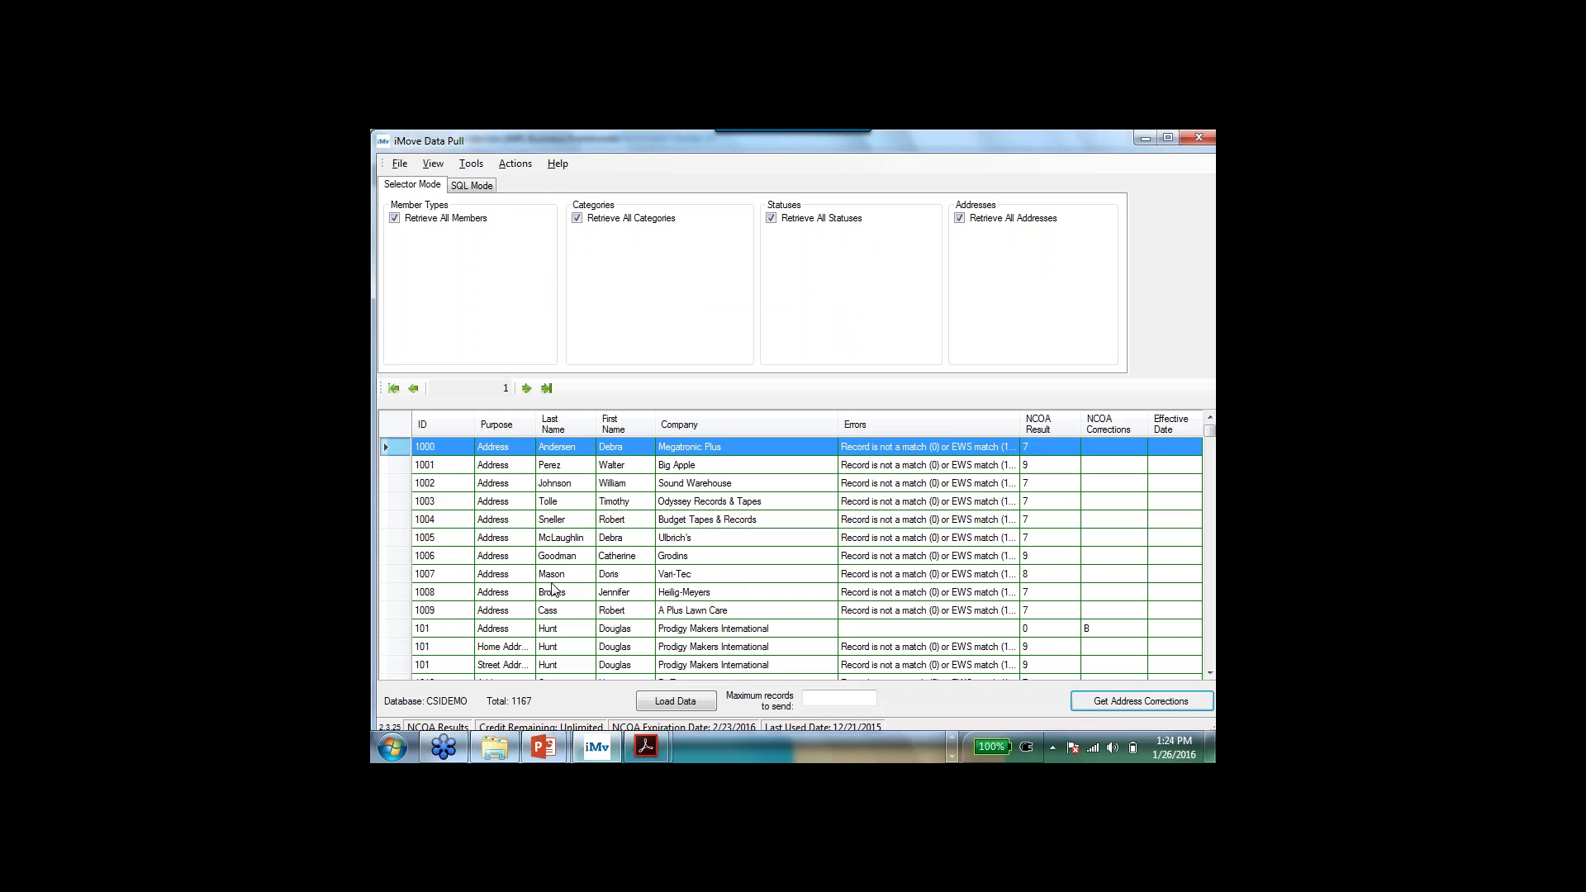
{"action": "key", "text": "alt+Tab"}
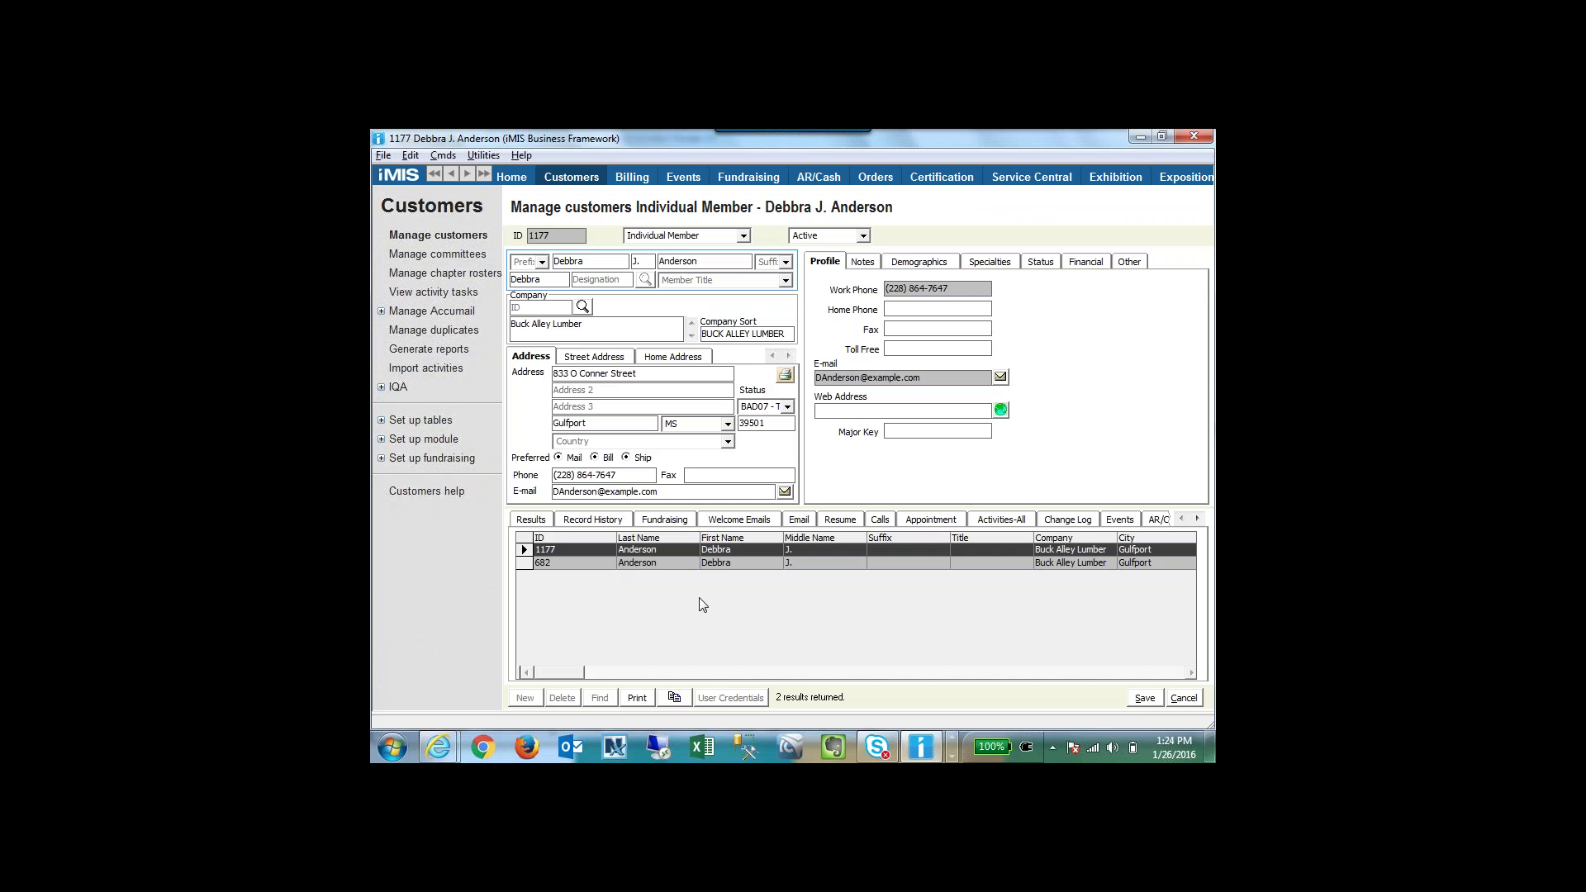
{"action": "left_click", "coordinate": [1188, 699]}
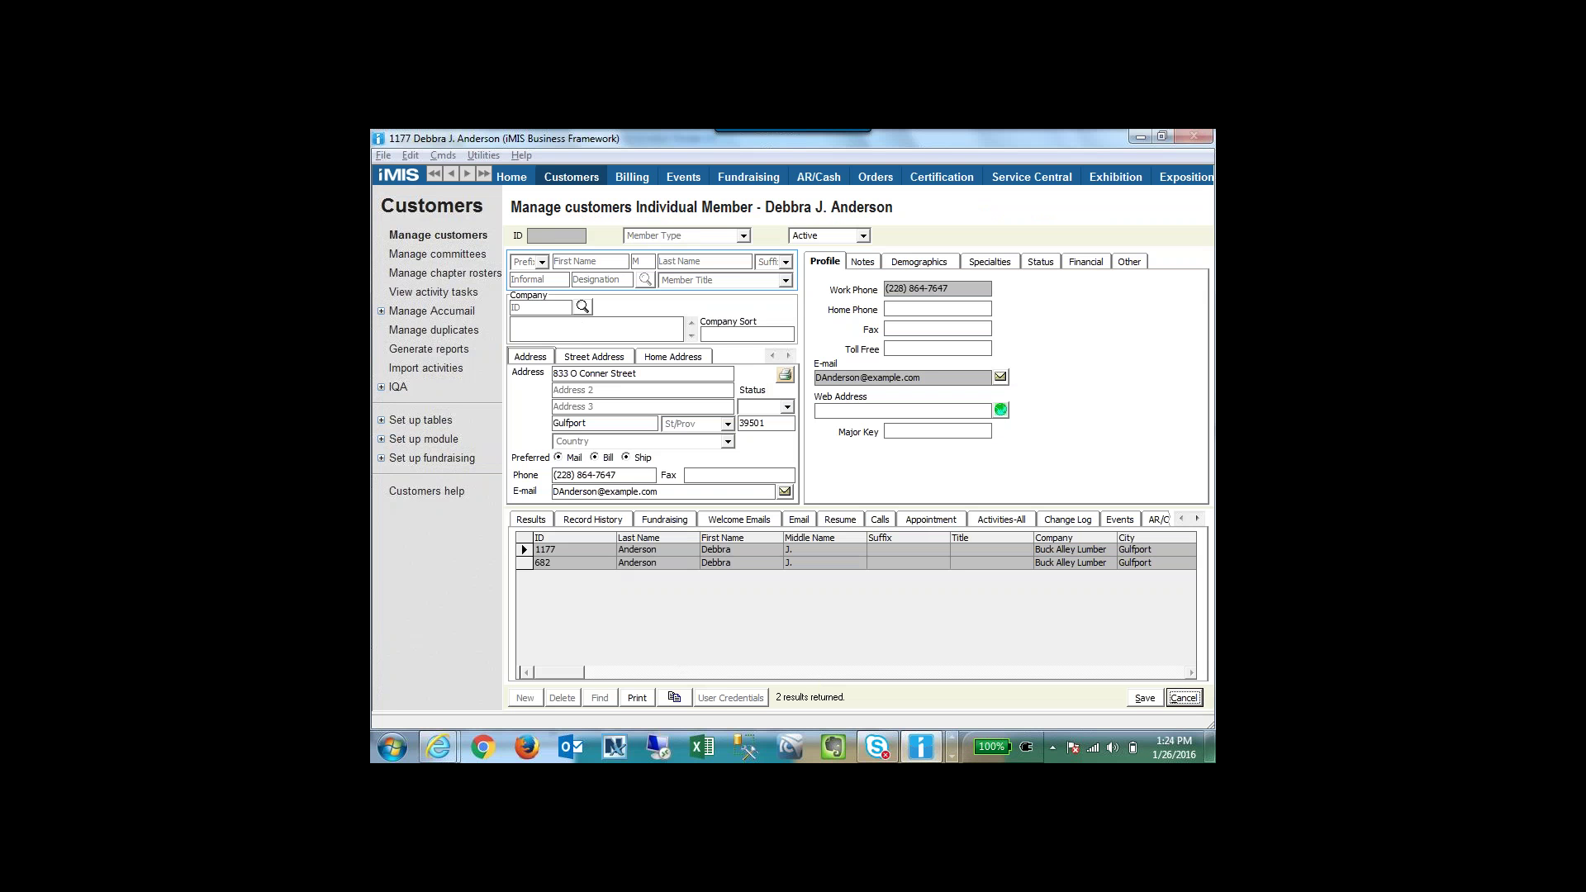
Search the customers by name for the Vari-Tec member and open the second matching record.
{"action": "left_click", "coordinate": [599, 699]}
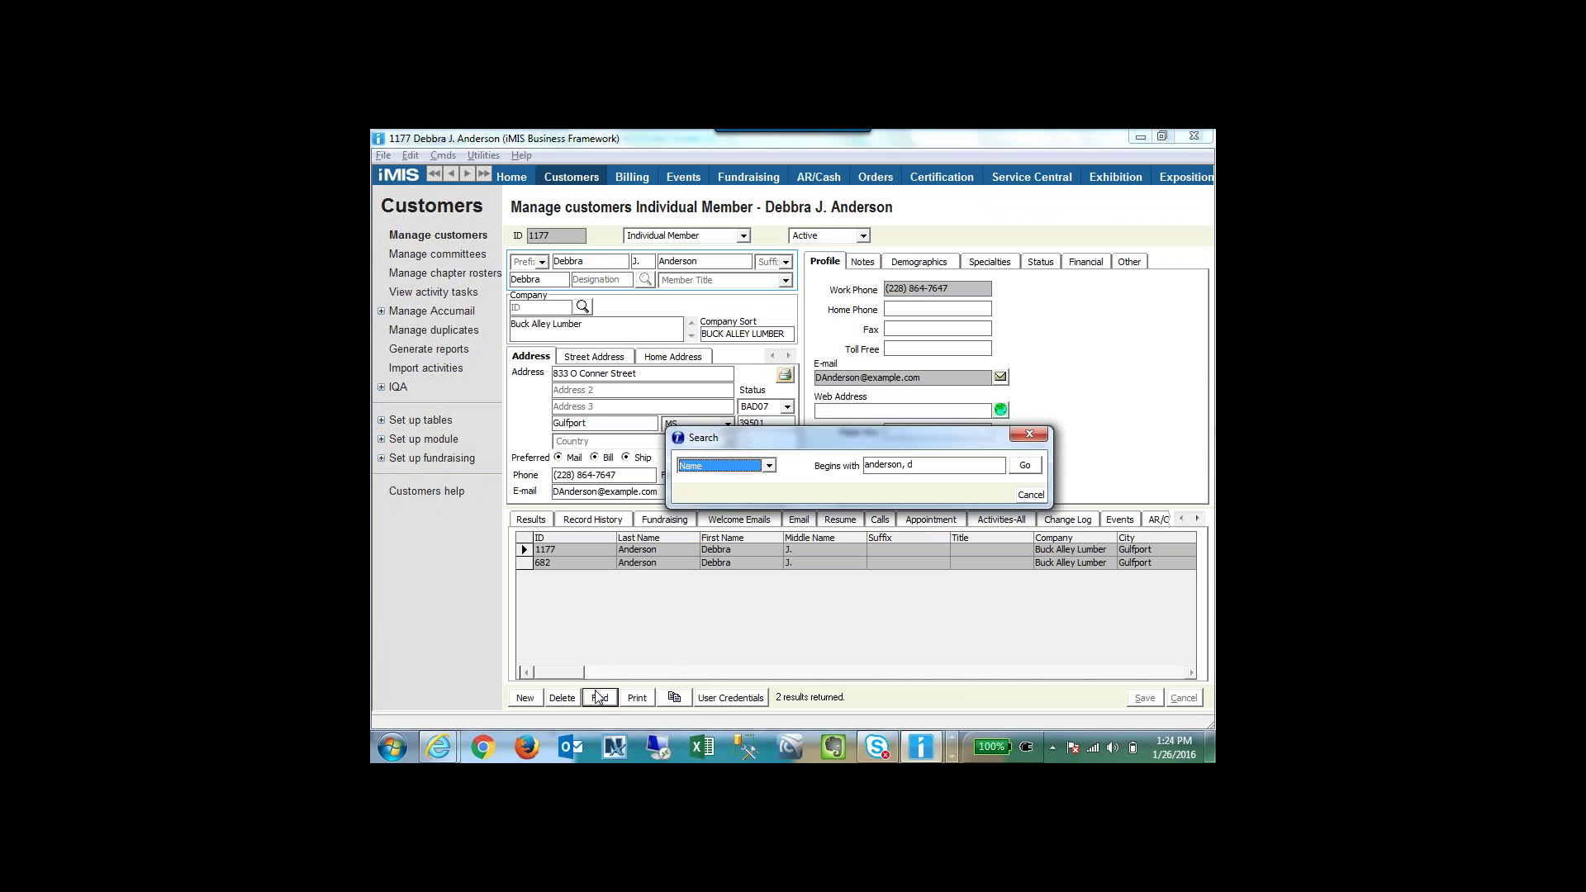
{"action": "key", "text": "Tab"}
{"action": "type", "text": "mason,"}
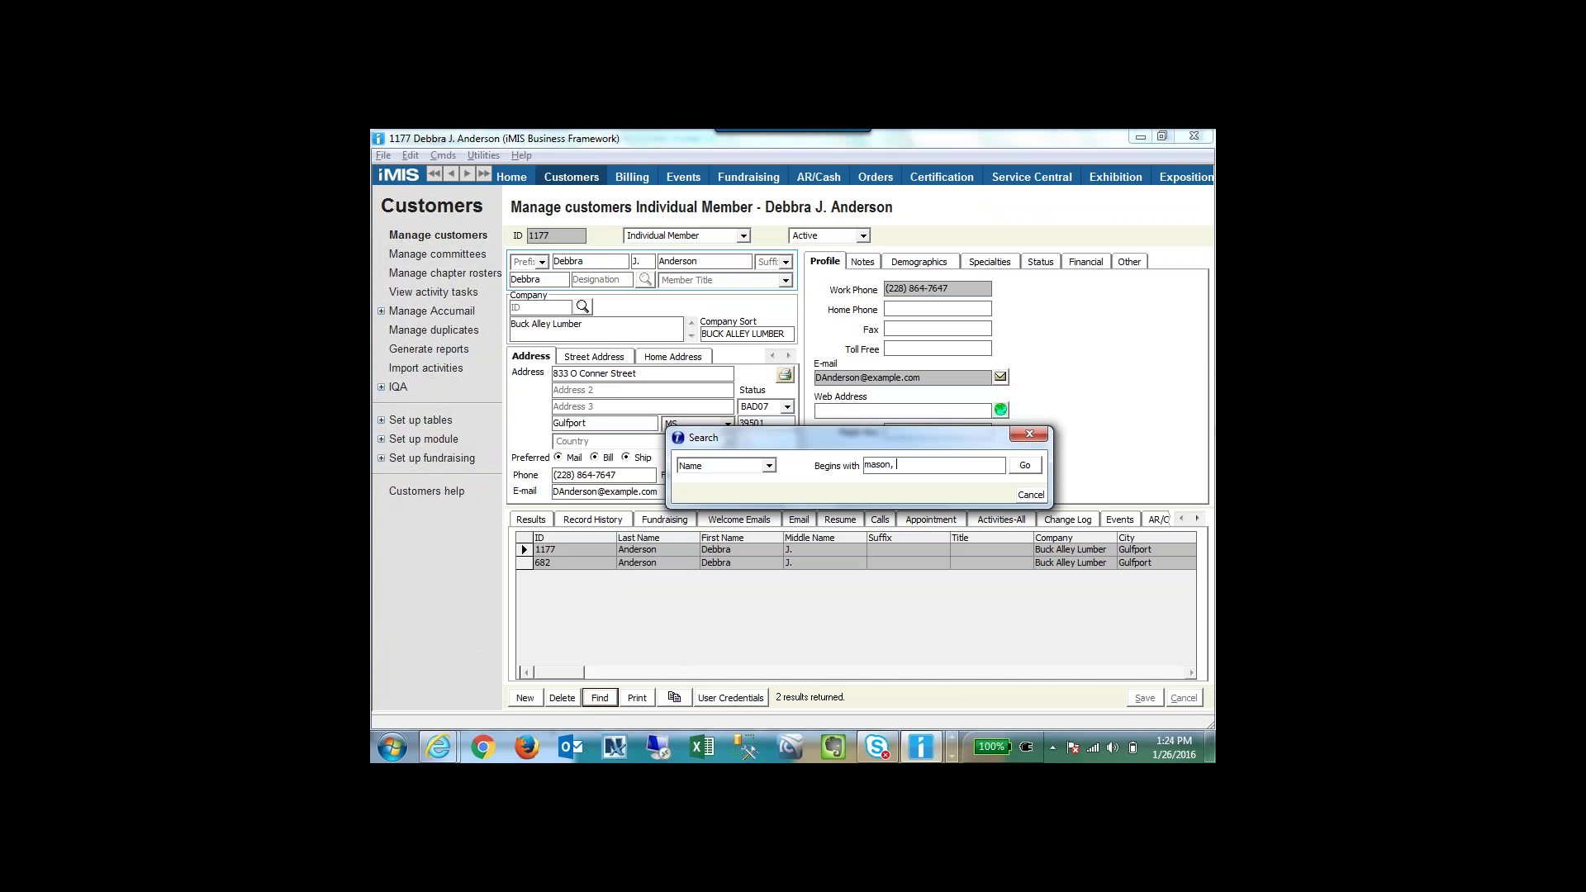
{"action": "key", "text": "Return"}
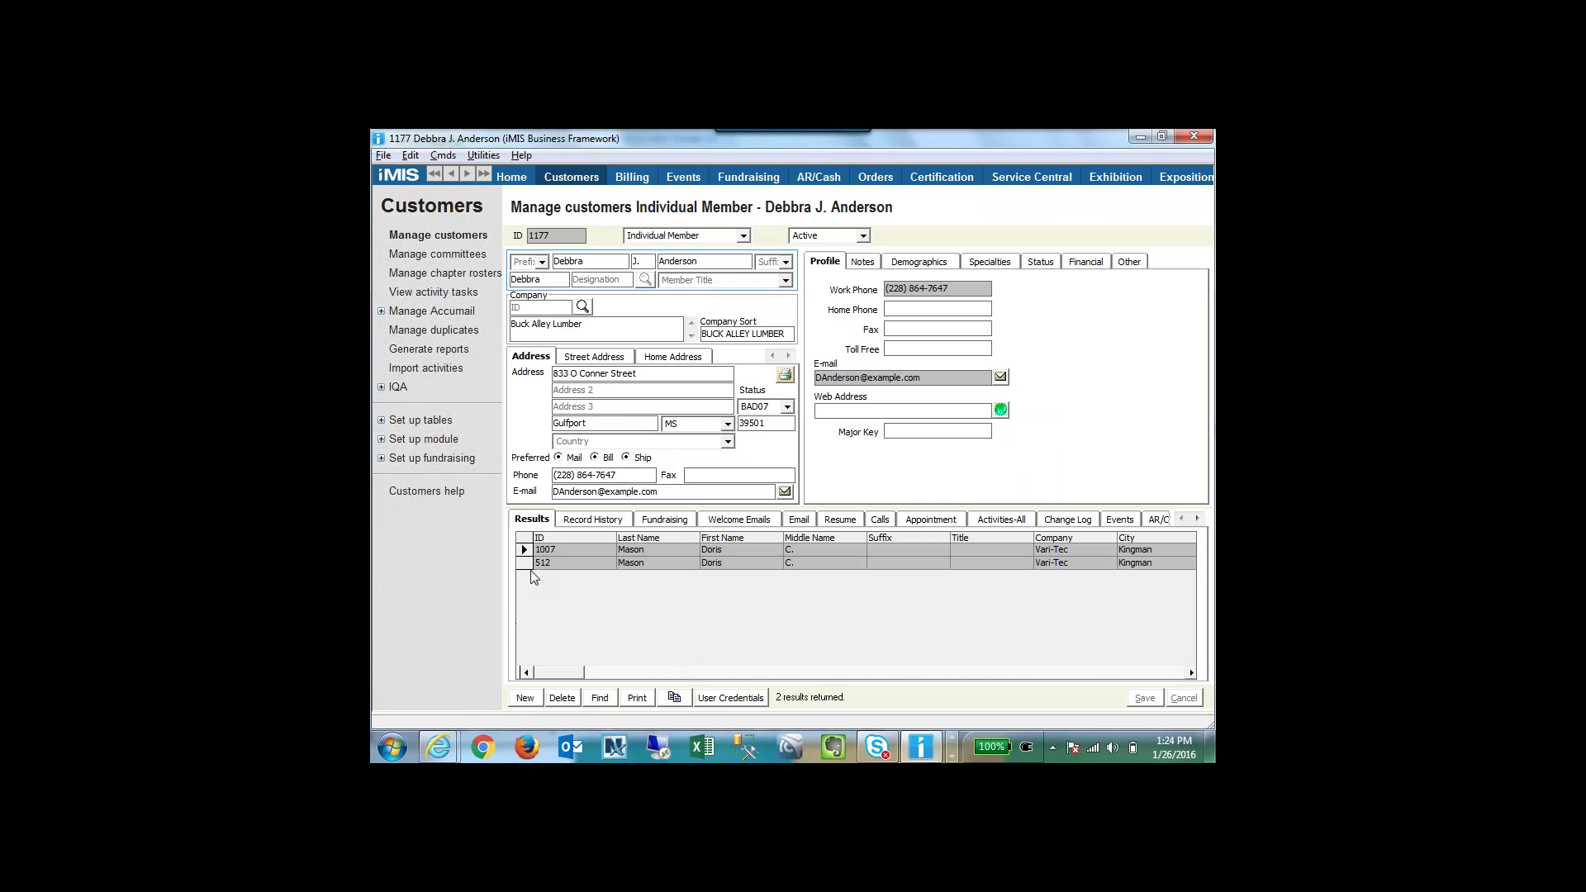
{"action": "left_click", "coordinate": [578, 563]}
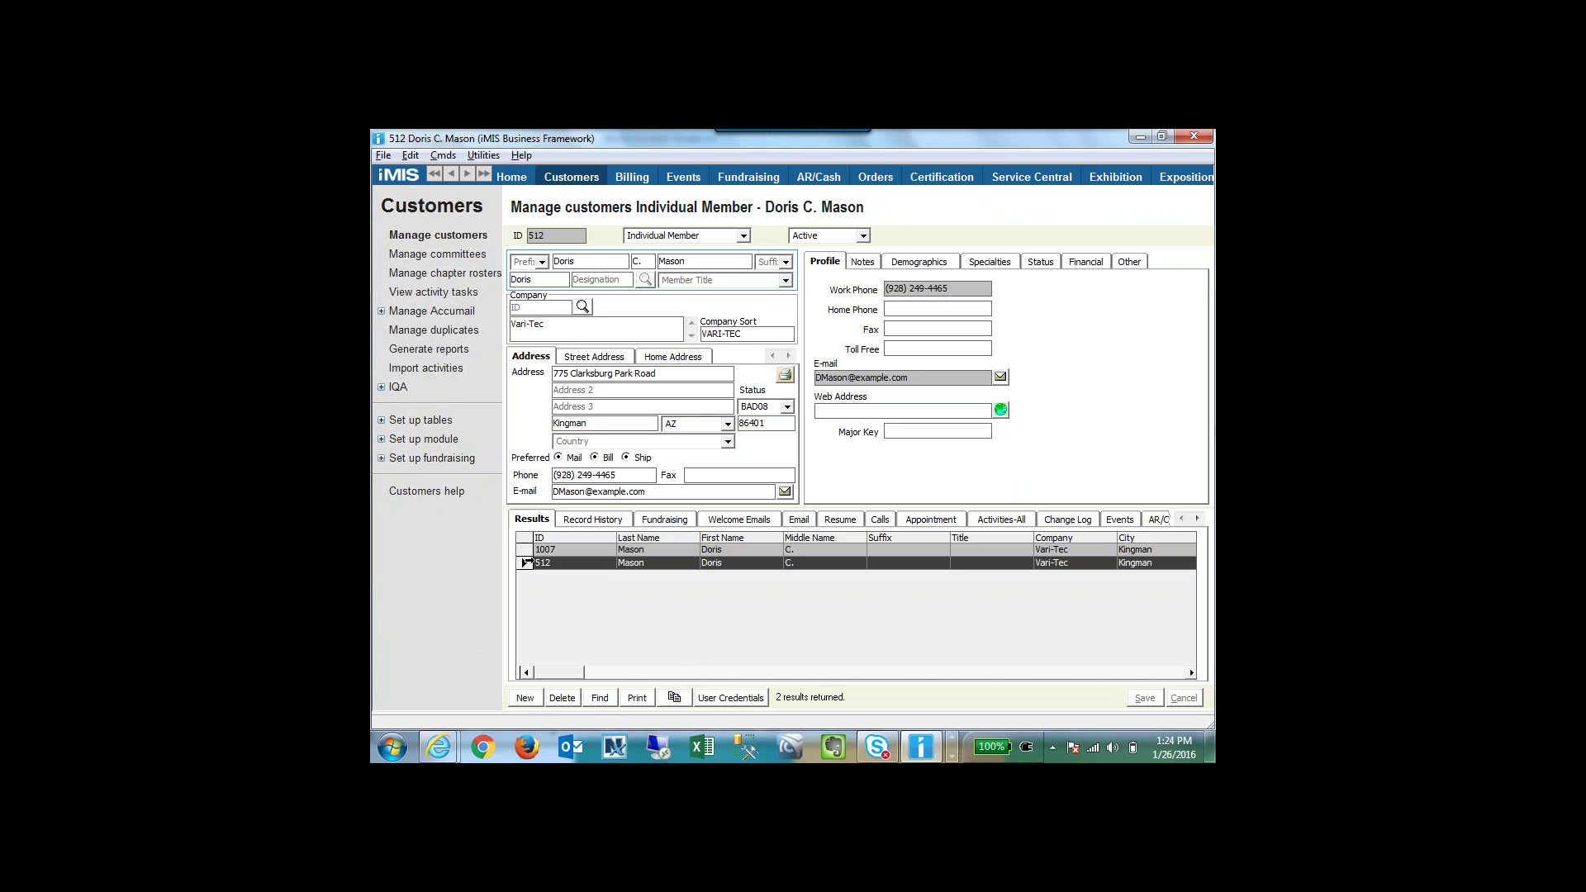
Examine the BAD08 address status description on the Vari-Tec member's record and discard any changes.
{"action": "left_click", "coordinate": [787, 407]}
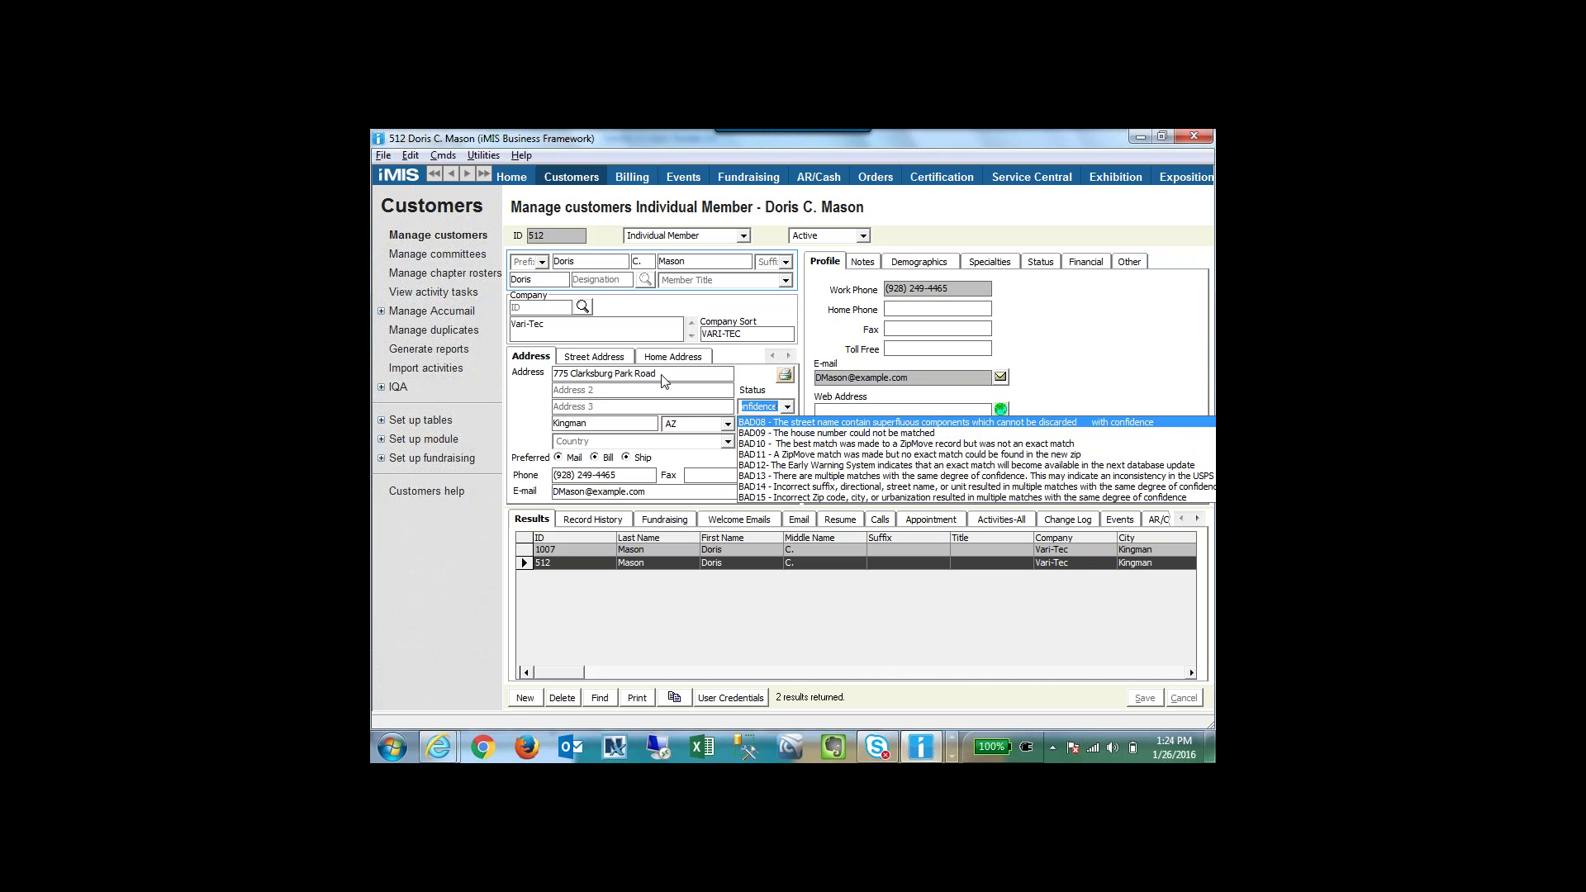
{"action": "left_click", "coordinate": [828, 424]}
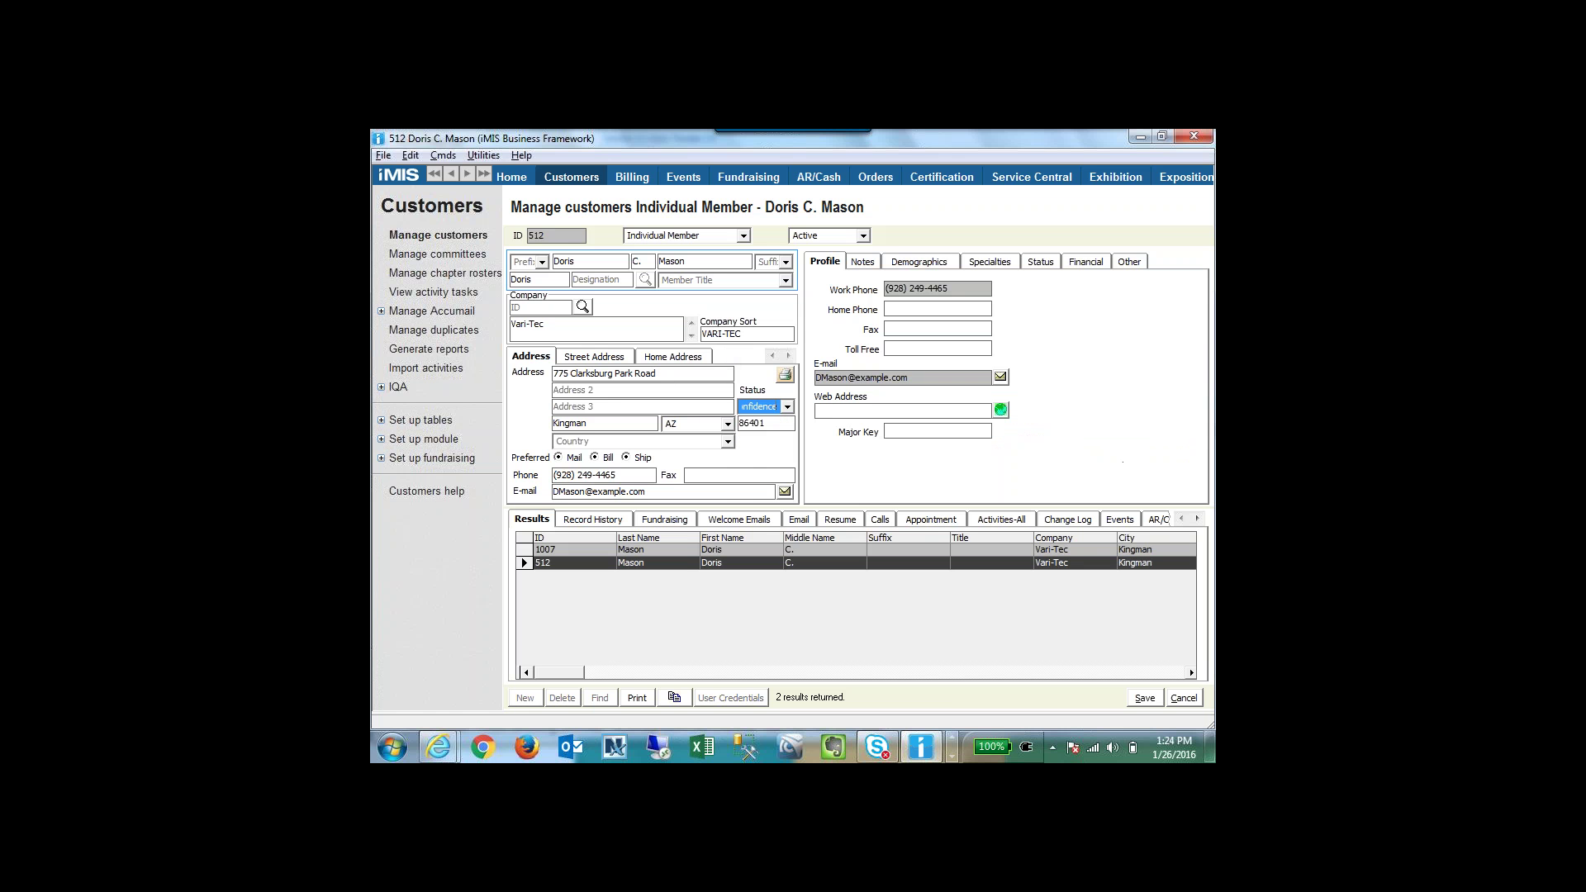
{"action": "left_click", "coordinate": [1182, 698]}
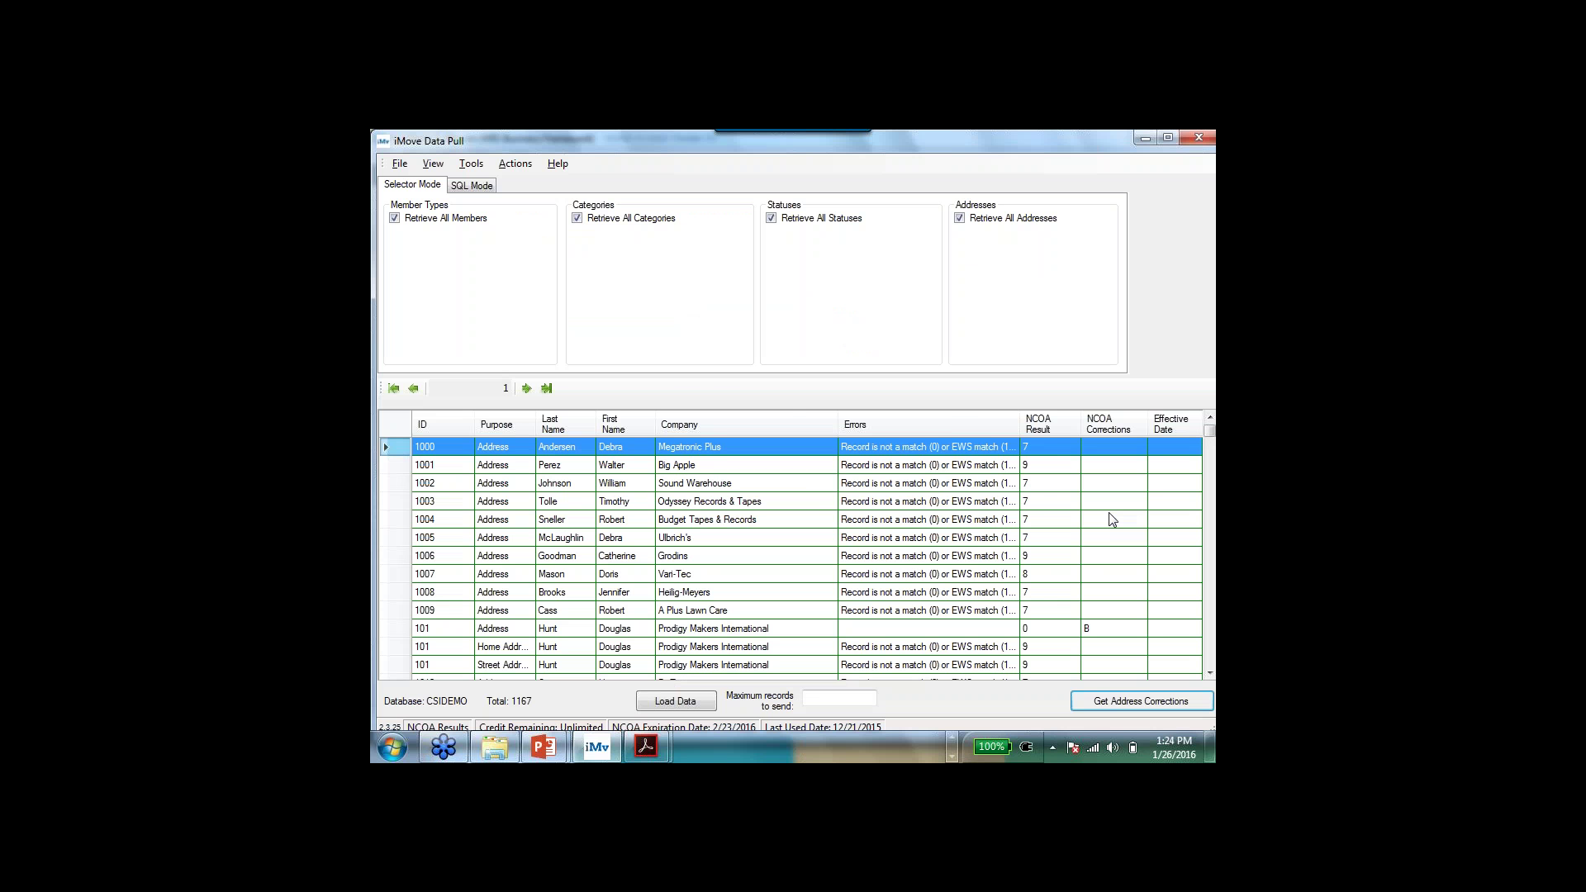
Switch to the iMove Overview presentation in PowerPoint, resume the slide show and advance to the "I like, I want" slide.
{"action": "key", "text": "alt+Tab"}
{"action": "key", "text": "alt+Tab"}
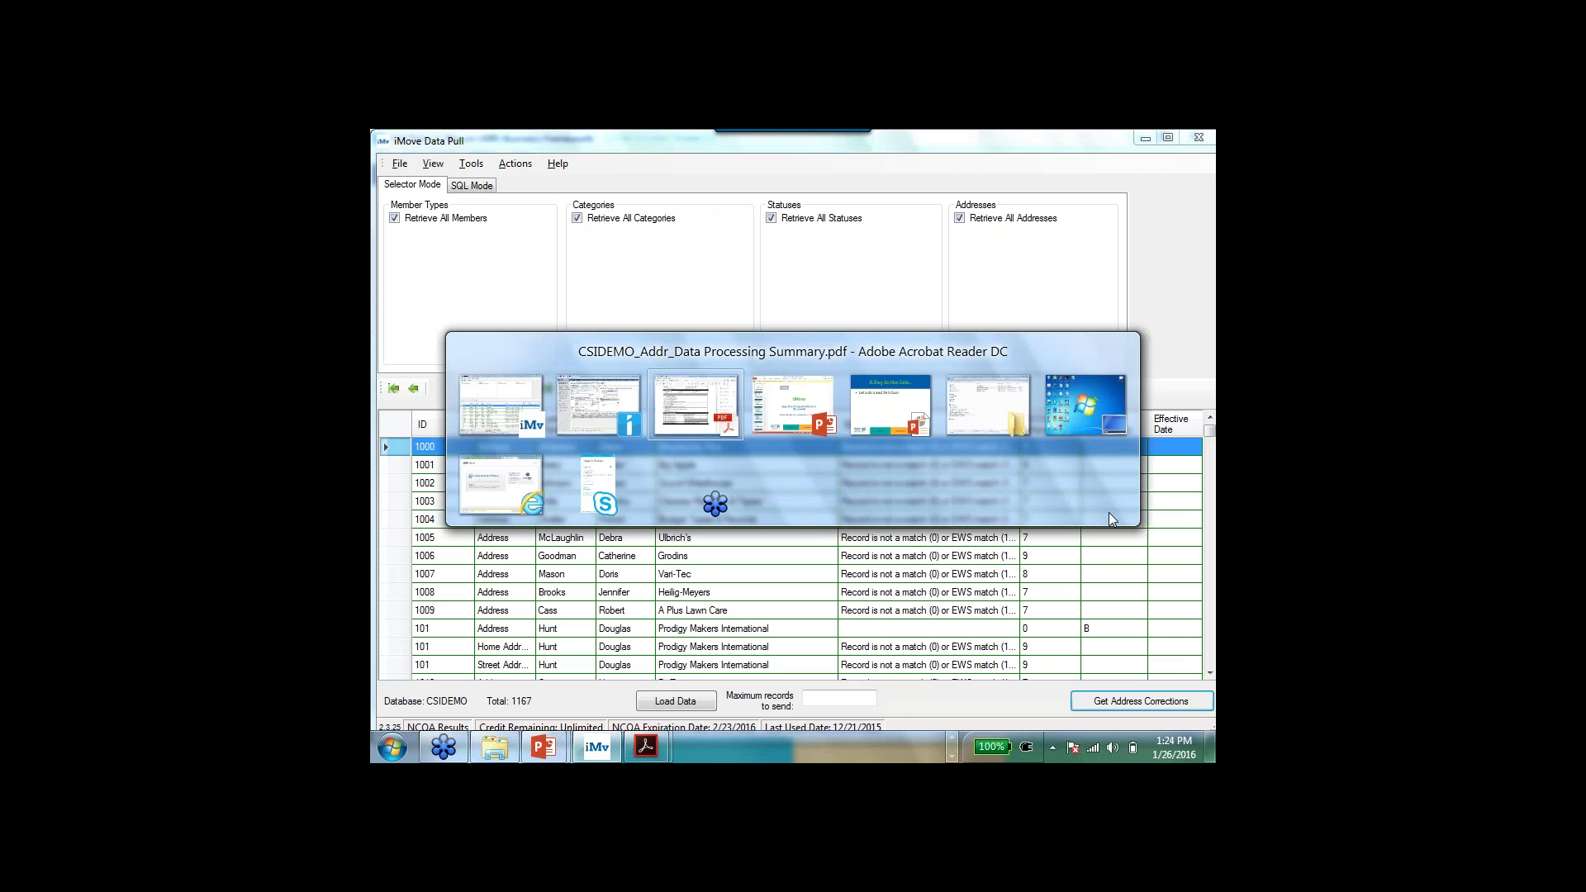
{"action": "key", "text": "alt+Tab"}
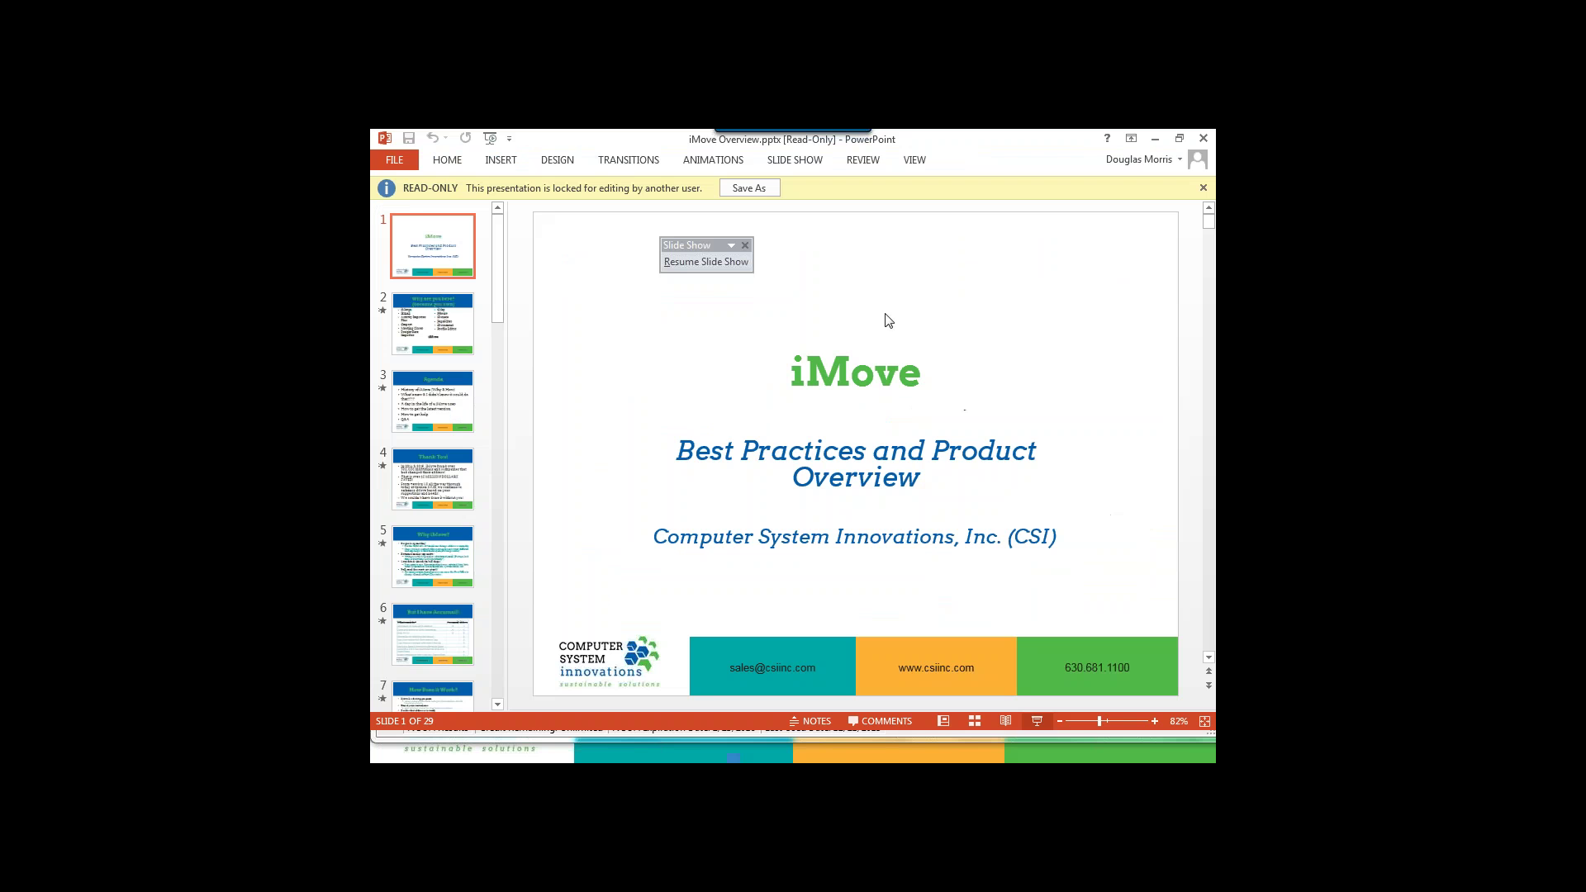
{"action": "left_click", "coordinate": [706, 262]}
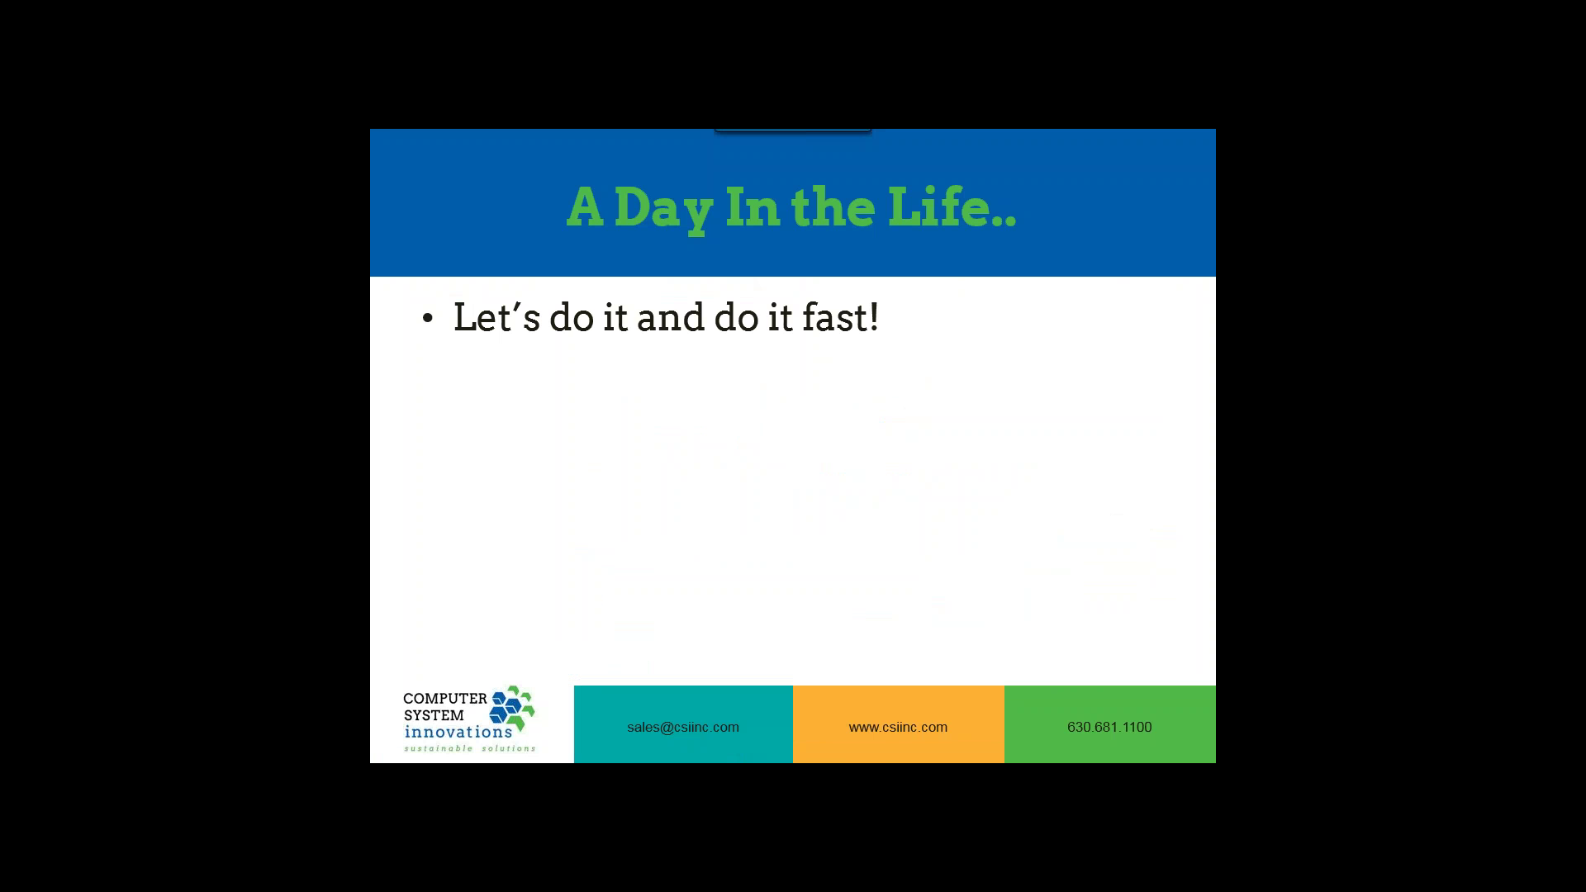
{"action": "key", "text": "Right"}
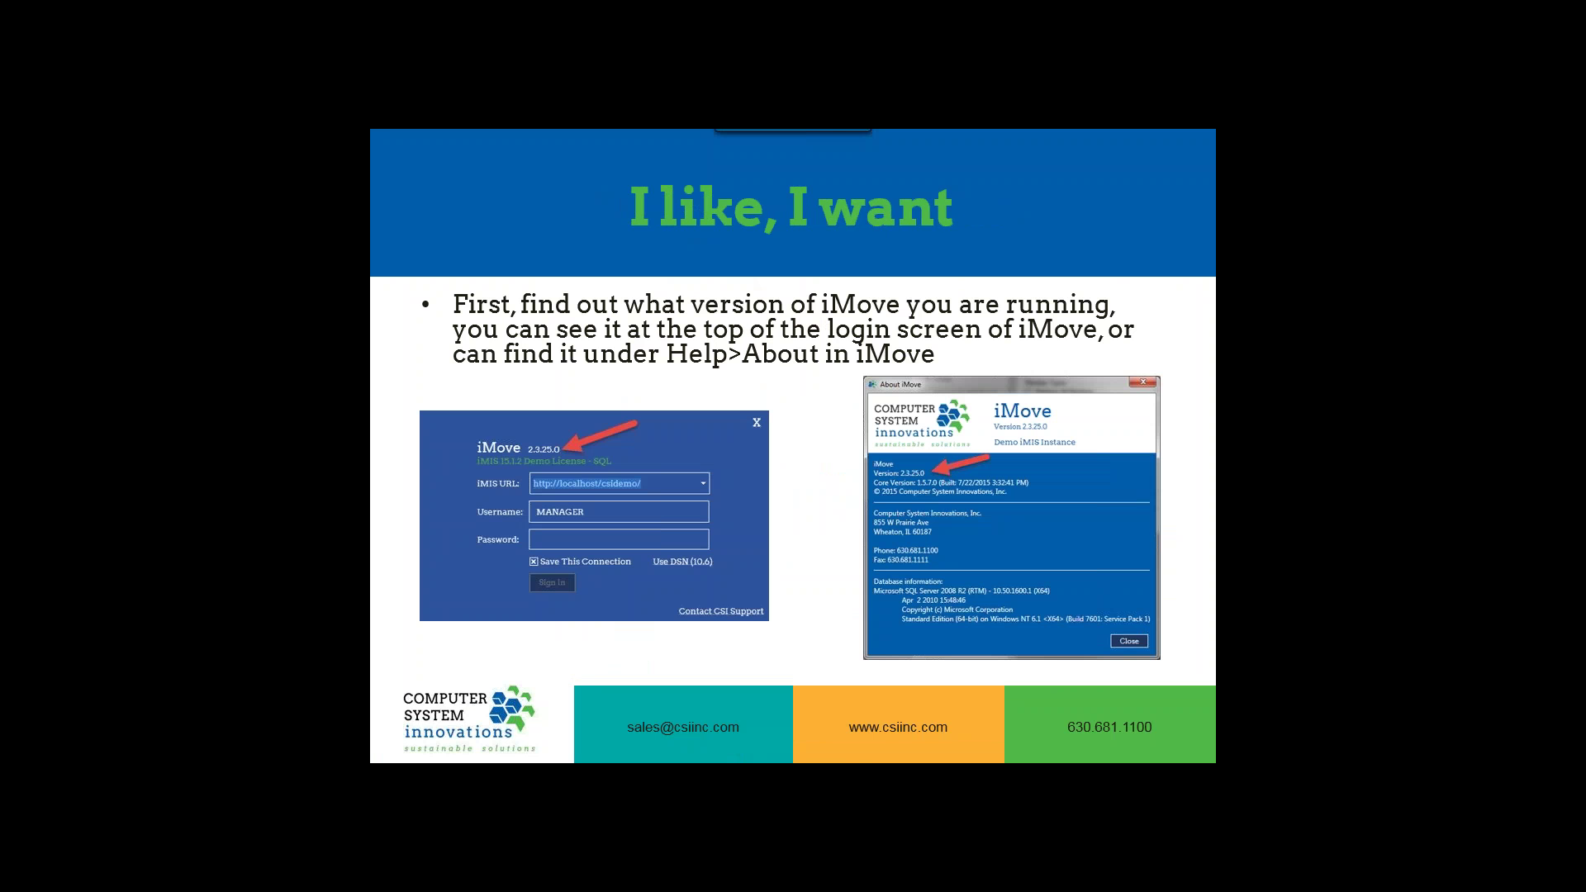